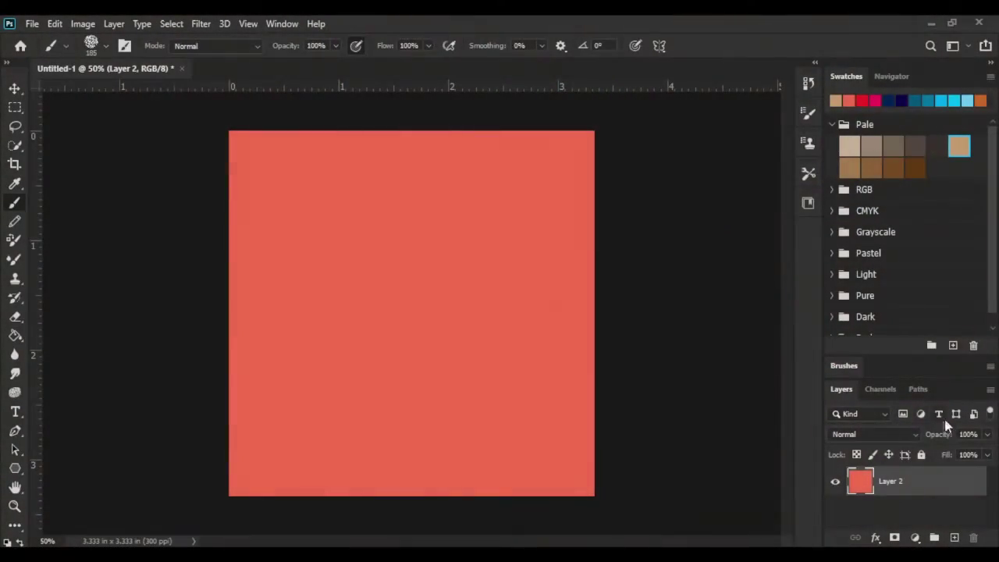
# - Dock the Brushes panel beside Swatches and add an empty Layer 3 above Layer 2
pyautogui.click(872, 366)
pyautogui.moveTo(895, 324); pyautogui.dragTo(920, 242)
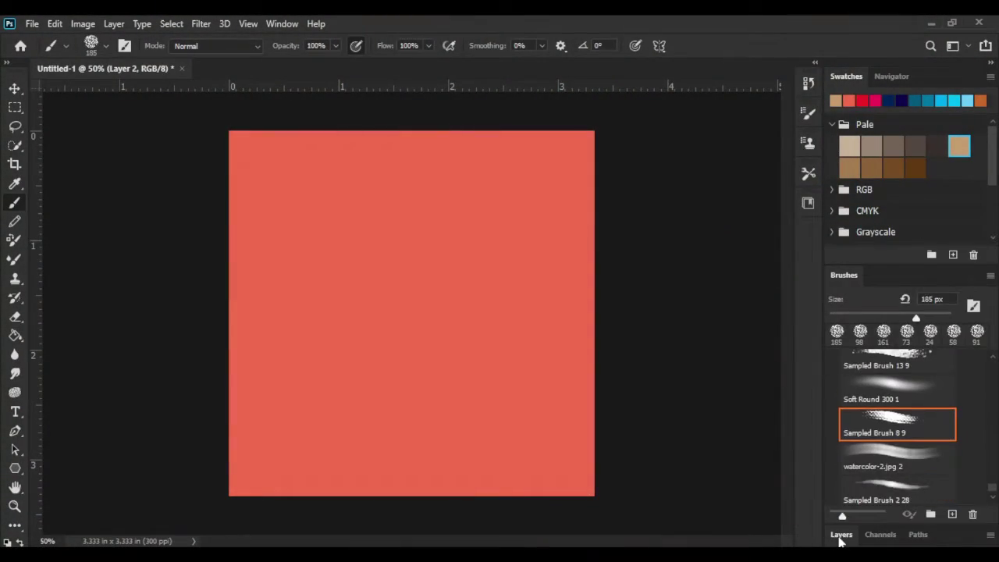
pyautogui.click(840, 536)
pyautogui.moveTo(843, 364); pyautogui.dragTo(932, 76)
pyautogui.click(856, 76)
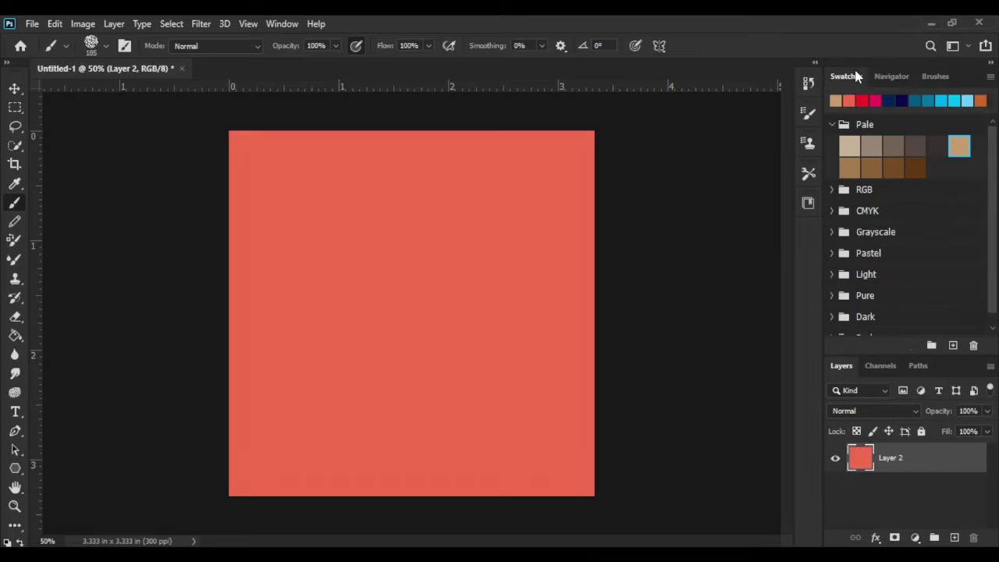
pyautogui.click(954, 537)
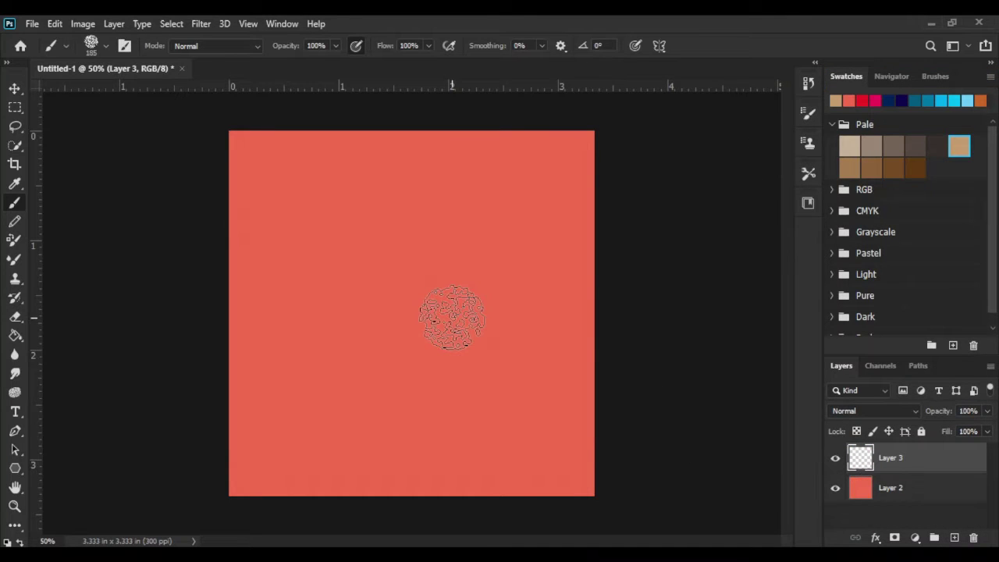
# - Reduce the brush size to 78 px and bring the Swatches panel back
pyautogui.click(935, 75)
pyautogui.moveTo(916, 118); pyautogui.dragTo(880, 118)
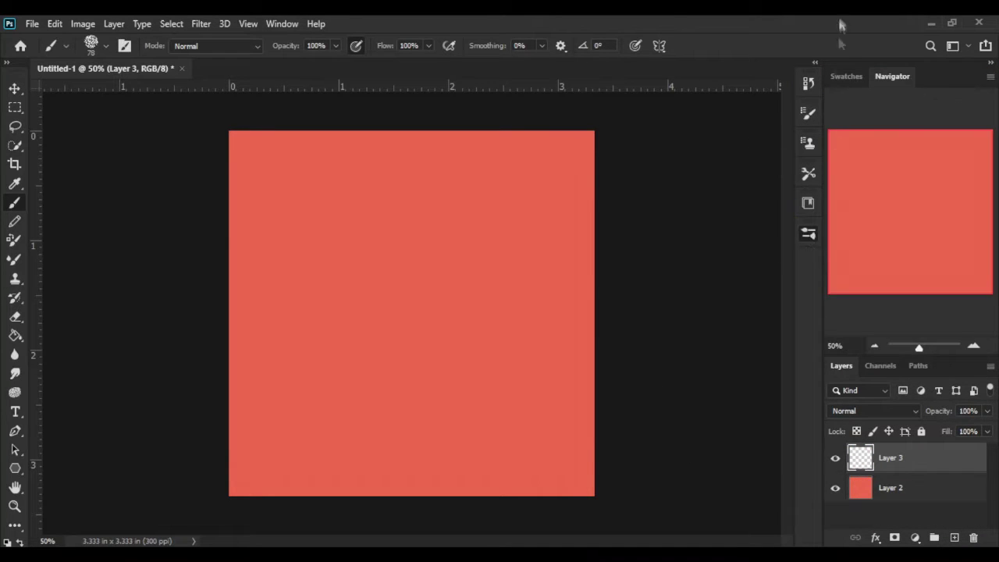
pyautogui.click(846, 76)
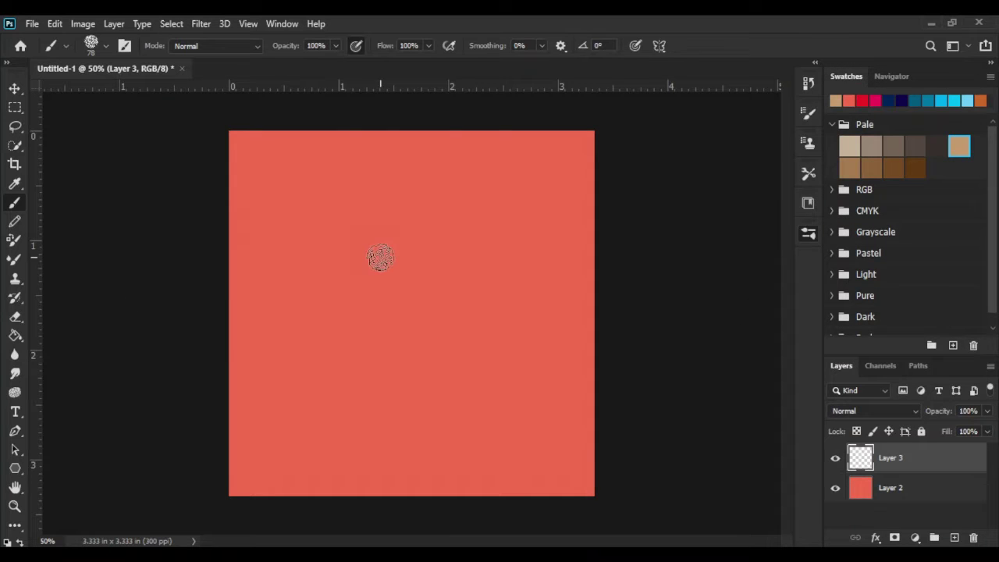
pyautogui.scroll(1, 417, 244)
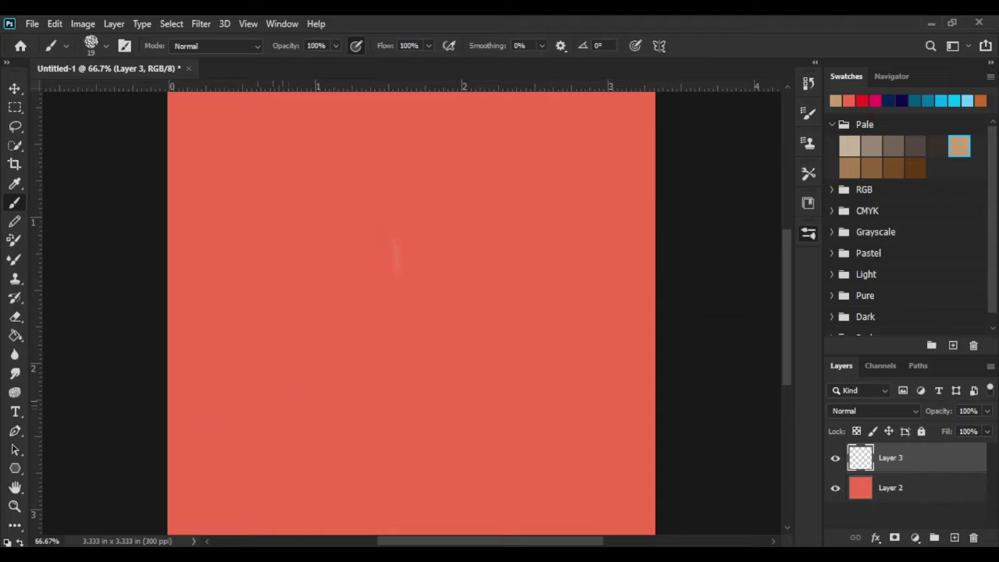
# - Paint the first face's nose, lips and chin in tan and scale the stroke down
pyautogui.moveTo(396, 244); pyautogui.dragTo(402, 274)
pyautogui.hotkey('ctrl', 'z')
pyautogui.moveTo(392, 240); pyautogui.dragTo(420, 308)
pyautogui.hotkey('ctrl', 'z')
pyautogui.moveTo(371, 368); pyautogui.dragTo(311, 384)
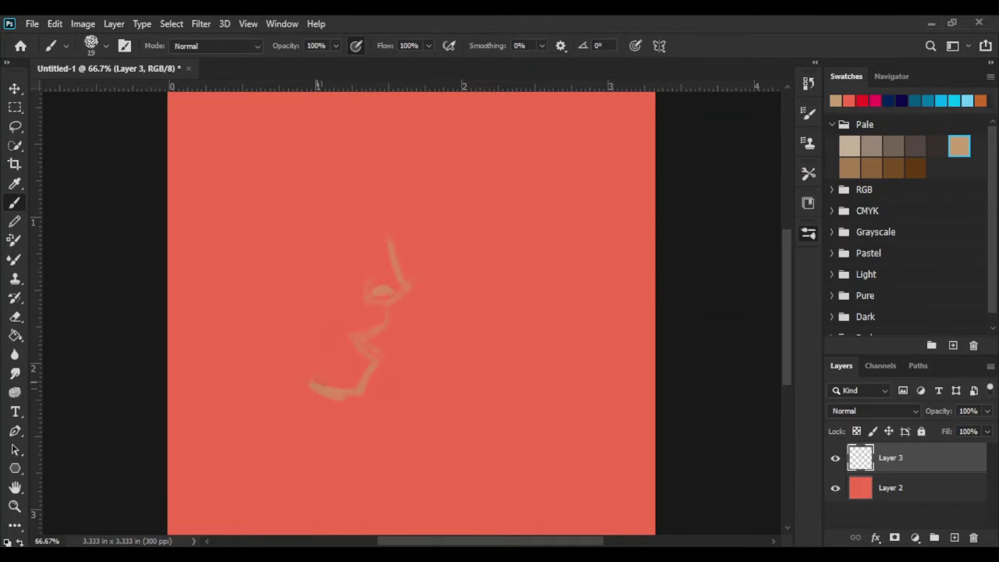
pyautogui.hotkey('ctrl', '-')
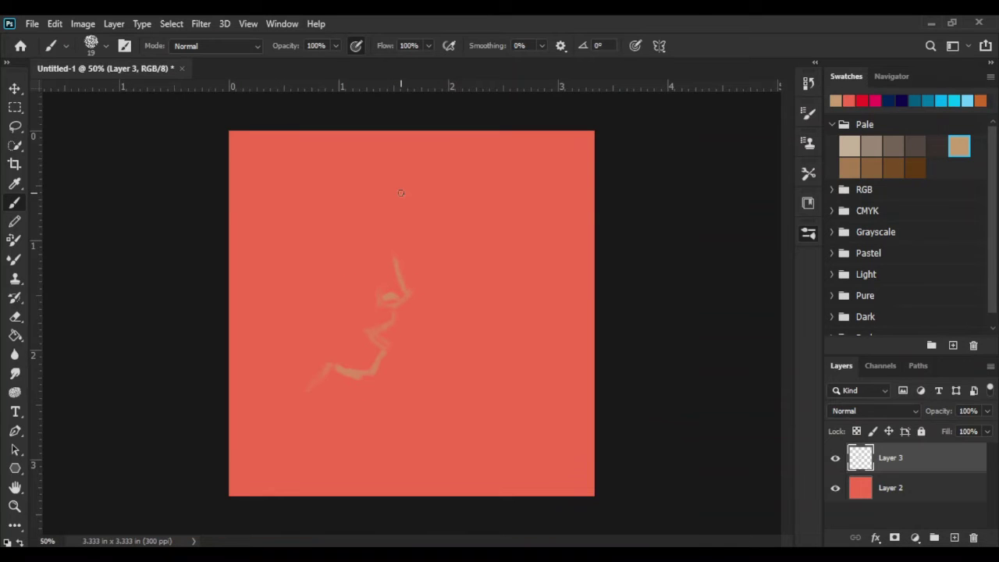
pyautogui.hotkey('ctrl', 't')
pyautogui.moveTo(414, 392); pyautogui.dragTo(390, 369)
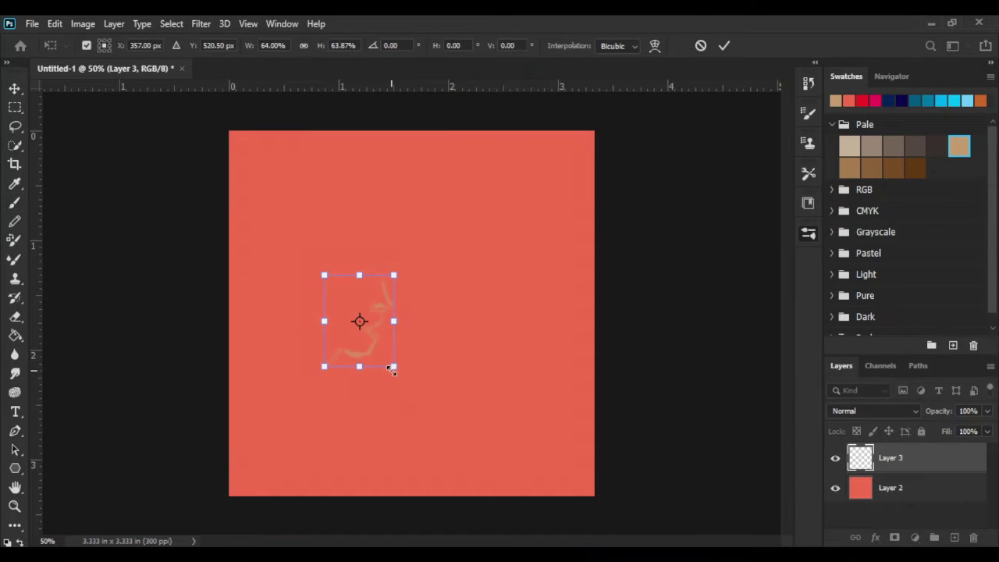
pyautogui.press('Return')
pyautogui.hotkey('ctrl', '+')
pyautogui.hotkey('ctrl', '+')
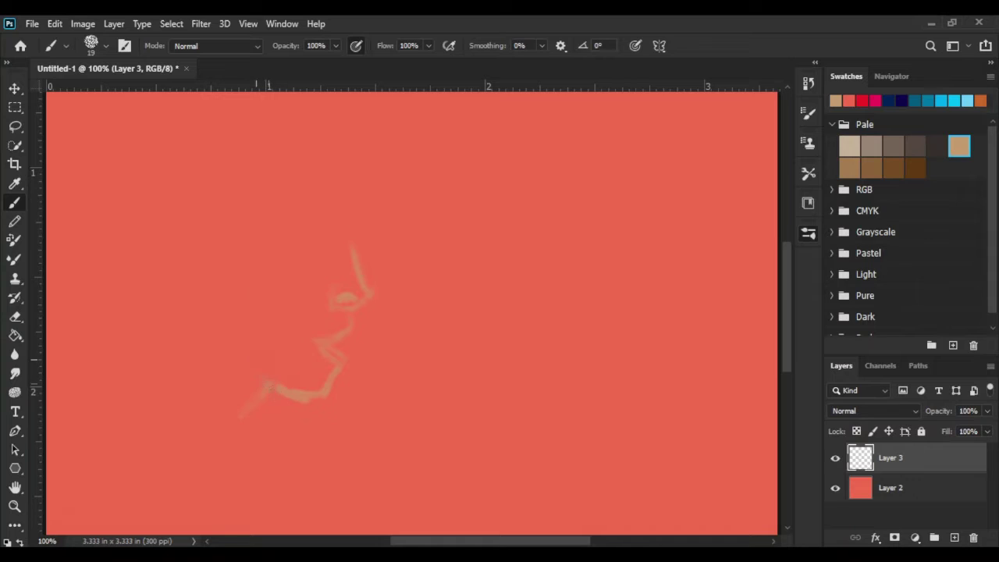
# - Sketch the first figure's back of head, neck and hair
pyautogui.moveTo(232, 312)
pyautogui.mouseDown()
pyautogui.moveTo(251, 326)
pyautogui.moveTo(165, 286)
pyautogui.moveTo(156, 355)
pyautogui.mouseUp()
pyautogui.moveTo(158, 265)
pyautogui.mouseDown()
pyautogui.moveTo(145, 334)
pyautogui.moveTo(153, 377)
pyautogui.mouseUp()
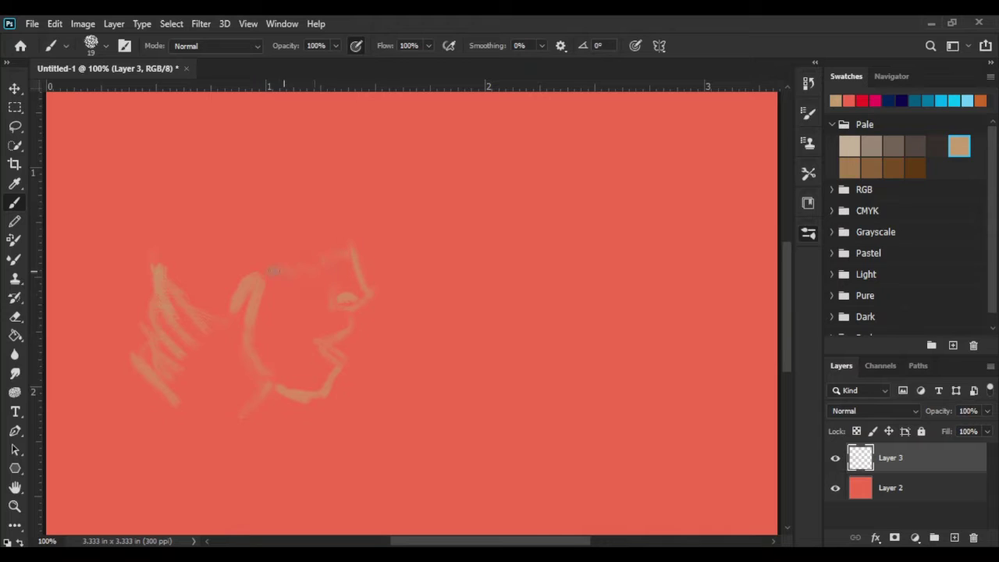
pyautogui.moveTo(266, 305); pyautogui.dragTo(314, 298)
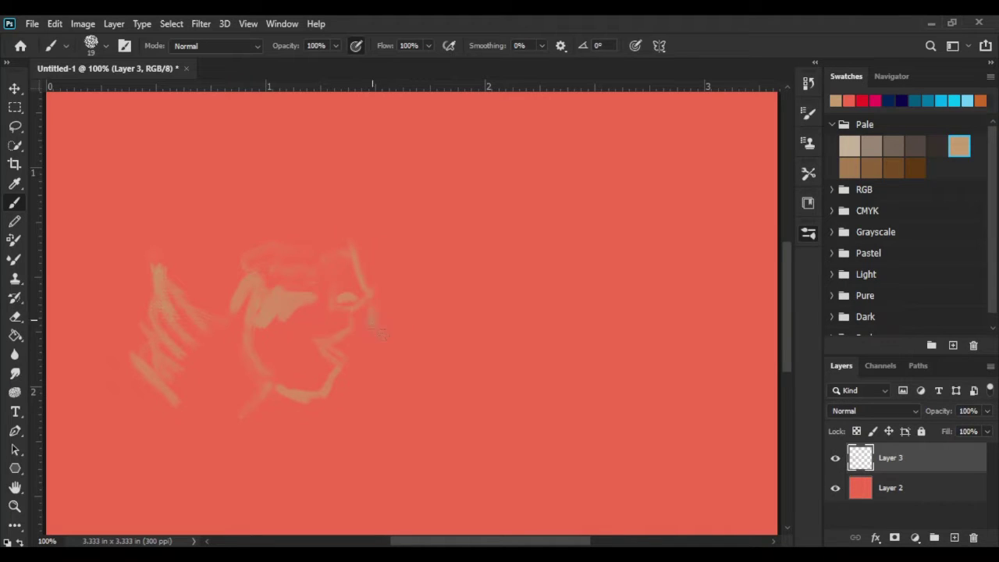
# - Draw the second face's lips, jawline and the lines around its ear
pyautogui.moveTo(438, 346); pyautogui.dragTo(378, 349)
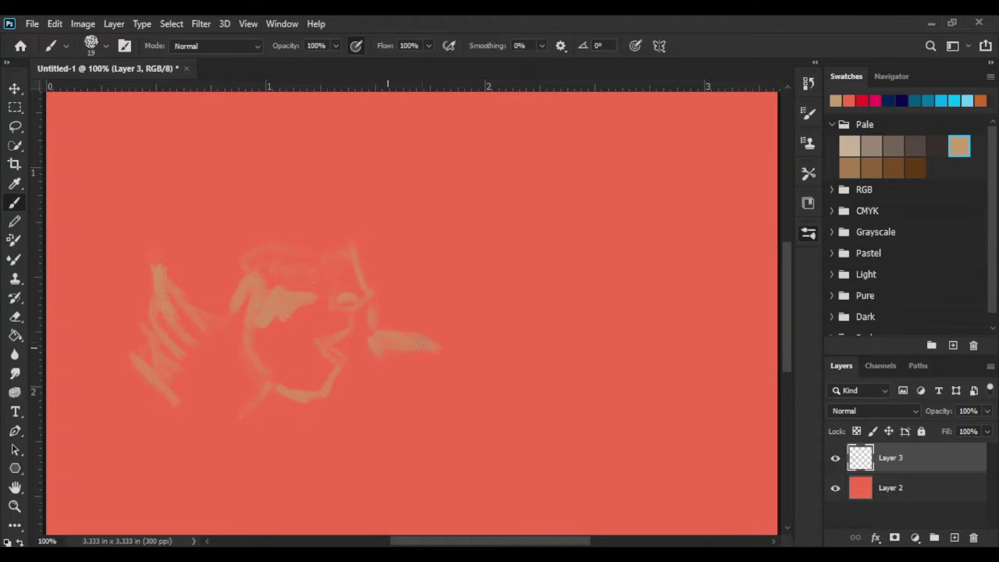
pyautogui.hotkey('ctrl', 'z')
pyautogui.hotkey('ctrl', 'z')
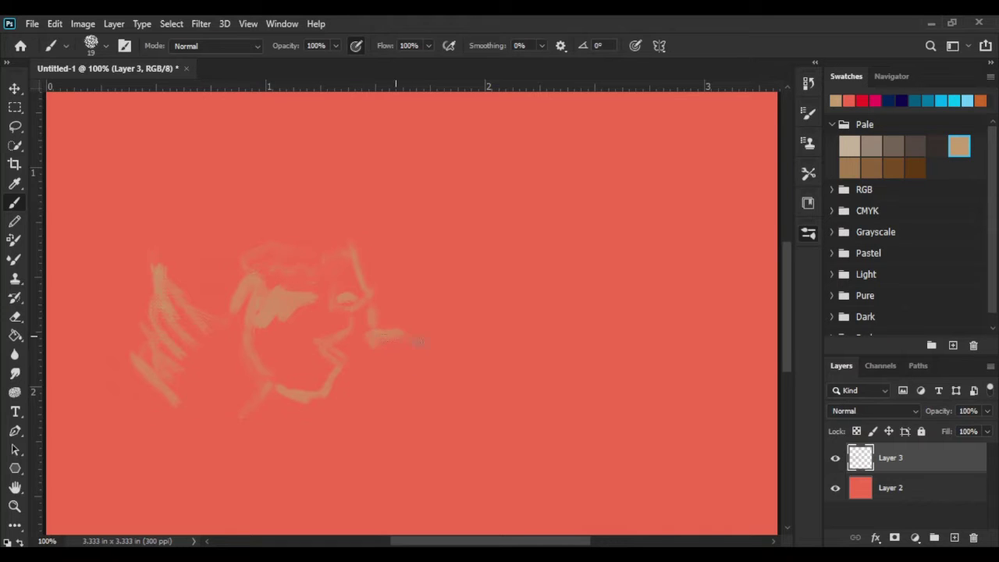
pyautogui.moveTo(396, 389); pyautogui.dragTo(524, 359)
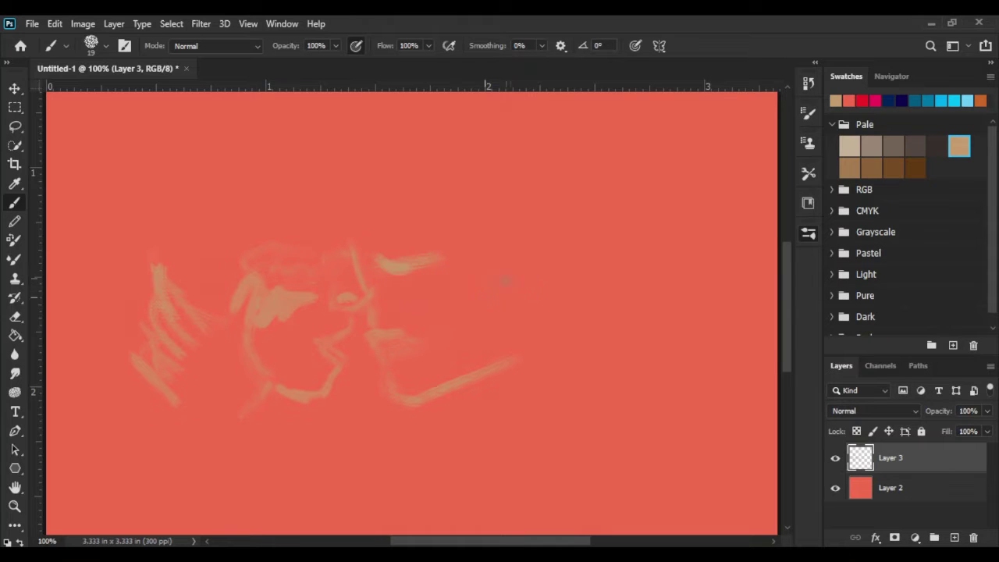
pyautogui.moveTo(523, 294)
pyautogui.mouseDown()
pyautogui.moveTo(546, 295)
pyautogui.moveTo(494, 366)
pyautogui.mouseUp()
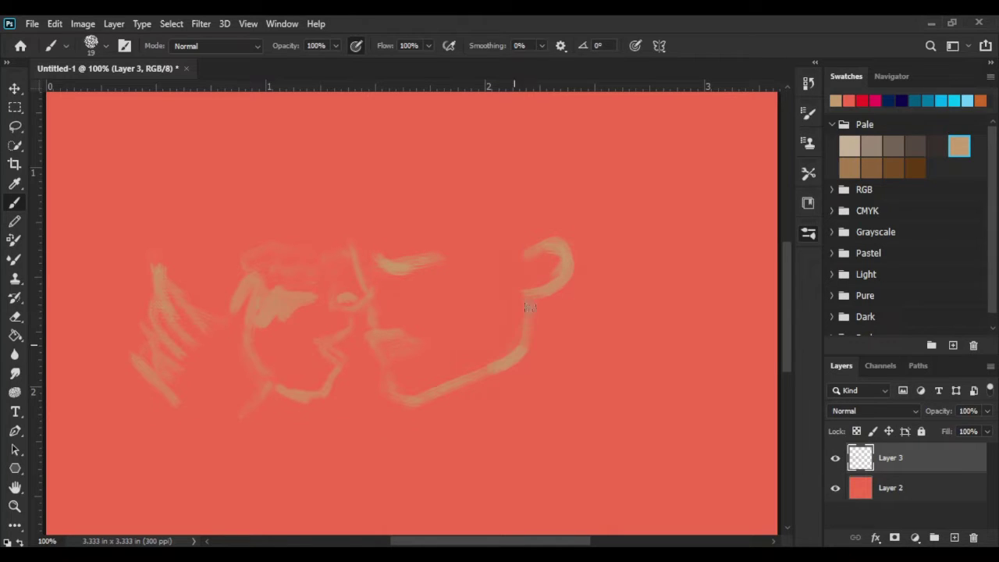
pyautogui.hotkey('ctrl', 'z')
pyautogui.moveTo(524, 296); pyautogui.dragTo(522, 367)
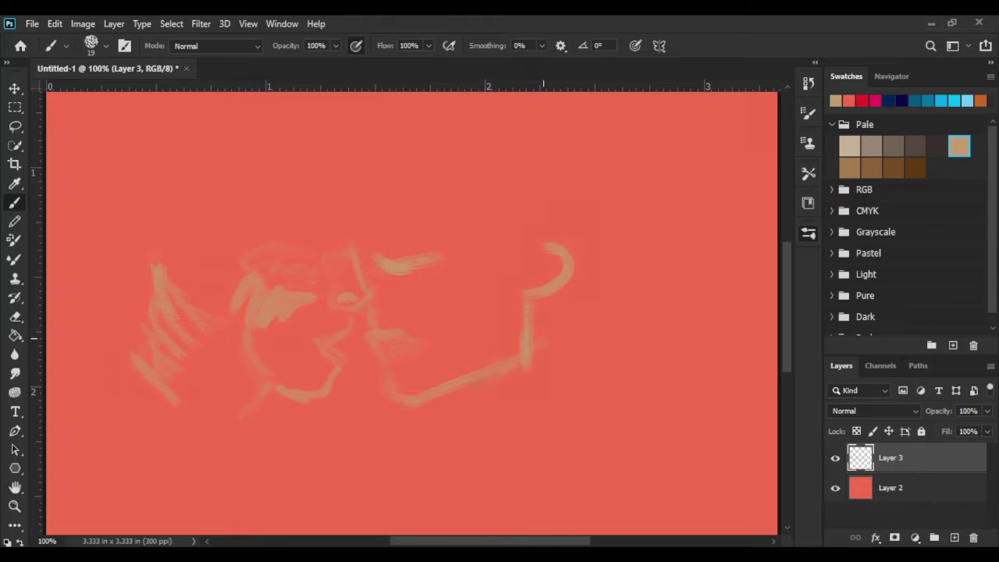
pyautogui.moveTo(562, 290); pyautogui.dragTo(576, 342)
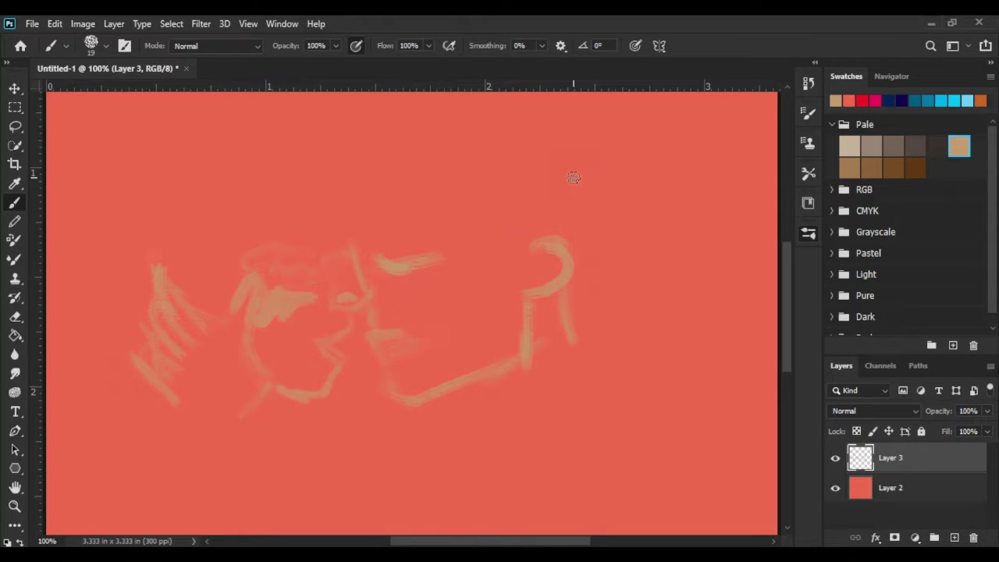
pyautogui.hotkey('ctrl', '-')
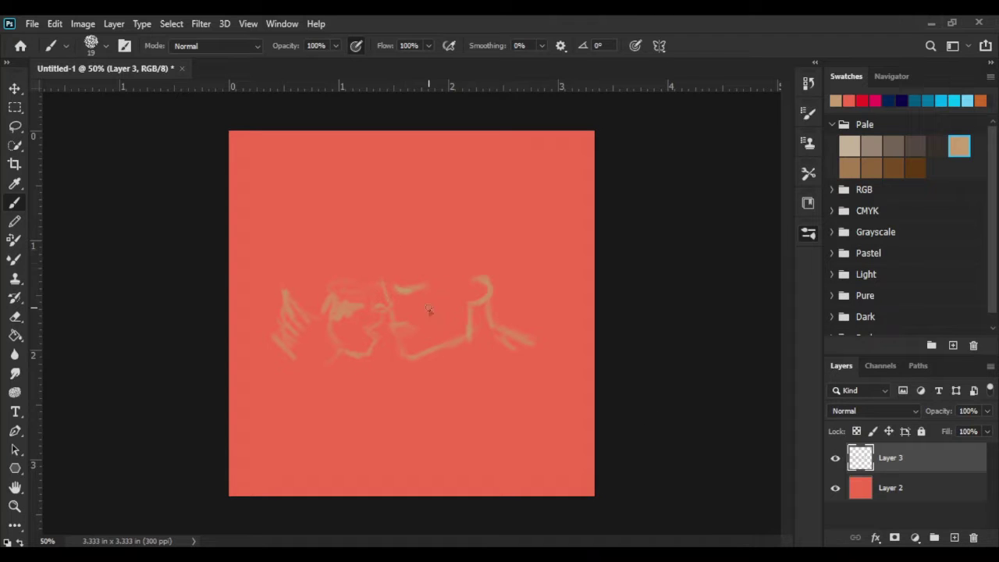
pyautogui.hotkey('ctrl', 't')
# - Enlarge the whole sketch and zoom in close on the faces
pyautogui.moveTo(544, 373); pyautogui.dragTo(572, 379)
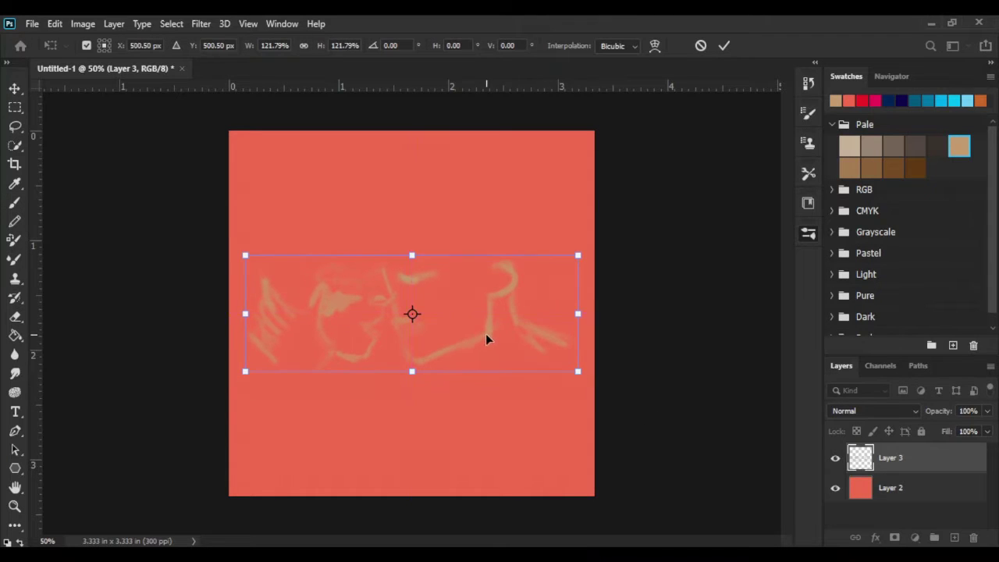
pyautogui.press('Return')
pyautogui.hotkey('ctrl', '+')
pyautogui.hotkey('ctrl', '+')
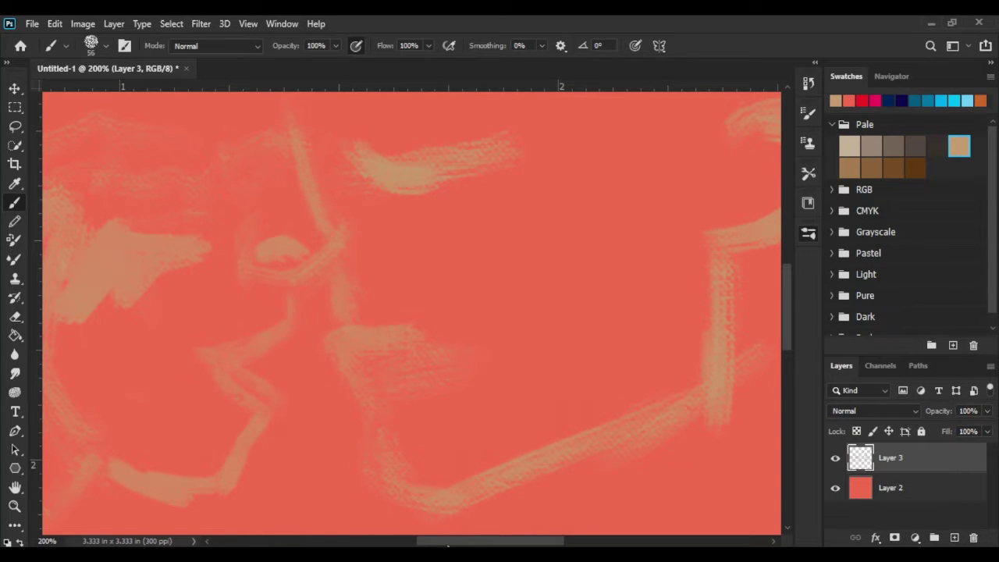
pyautogui.moveTo(447, 546); pyautogui.dragTo(477, 546)
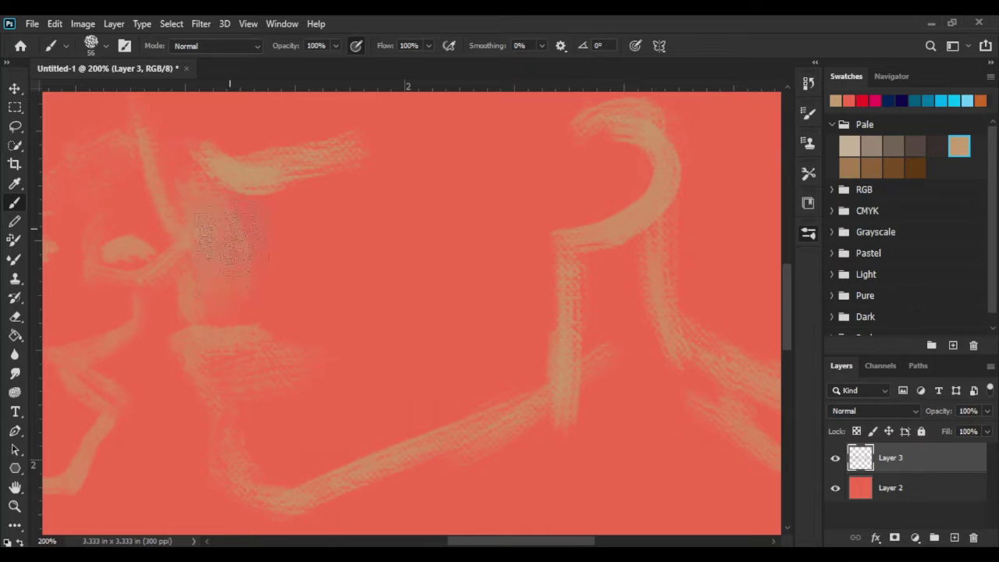
# - Block in the central figure and upper loop with beige, toggling Lock Transparent Pixels
pyautogui.moveTo(230, 242); pyautogui.dragTo(280, 207)
pyautogui.moveTo(234, 296)
pyautogui.mouseDown()
pyautogui.moveTo(531, 332)
pyautogui.moveTo(343, 234)
pyautogui.mouseUp()
pyautogui.moveTo(539, 227)
pyautogui.mouseDown()
pyautogui.moveTo(640, 140)
pyautogui.moveTo(453, 98)
pyautogui.mouseUp()
pyautogui.press('/')
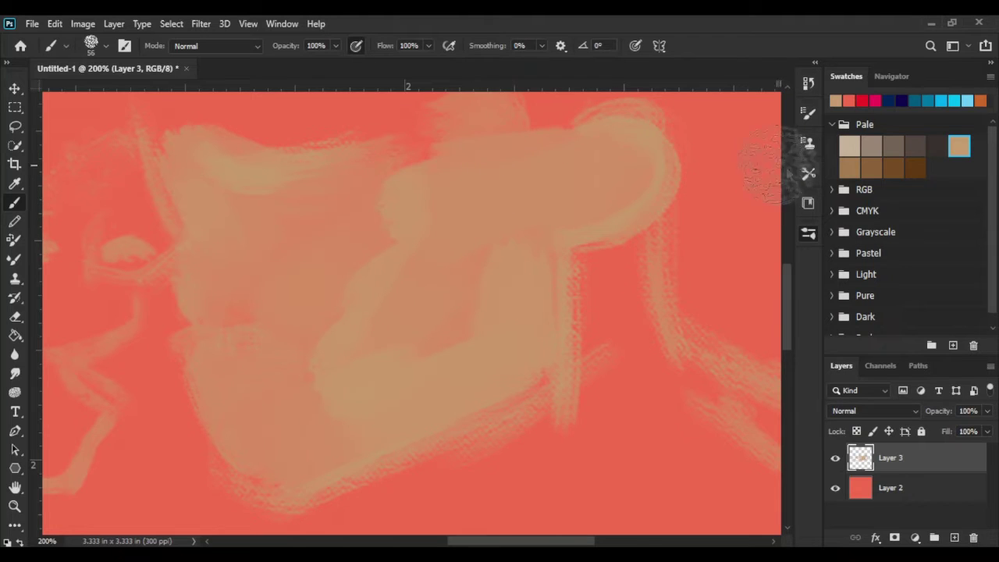
pyautogui.scroll(-4, 784, 343)
pyautogui.scroll(2, 784, 342)
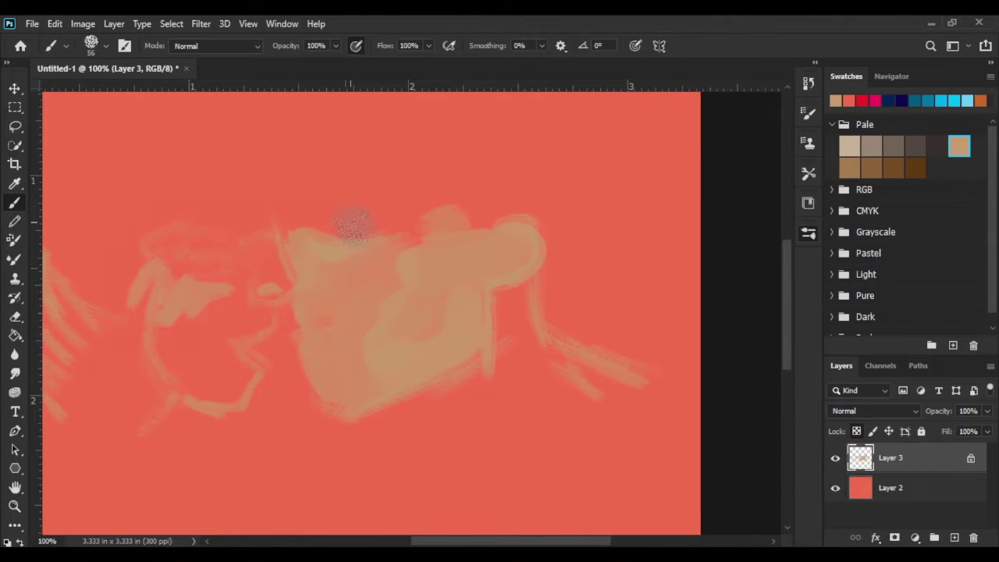
pyautogui.click(857, 433)
pyautogui.moveTo(468, 409); pyautogui.dragTo(531, 320)
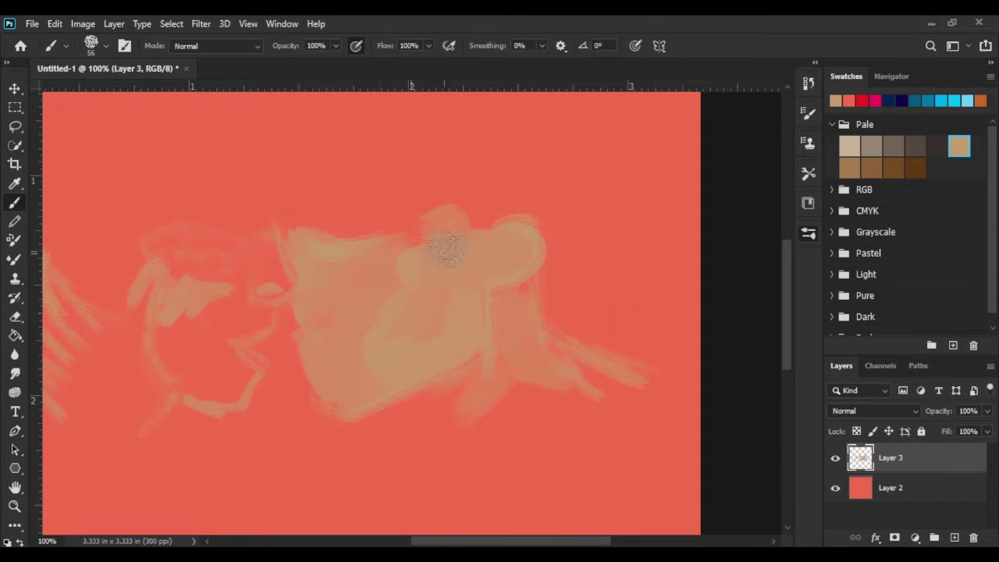
pyautogui.moveTo(323, 273); pyautogui.dragTo(351, 230)
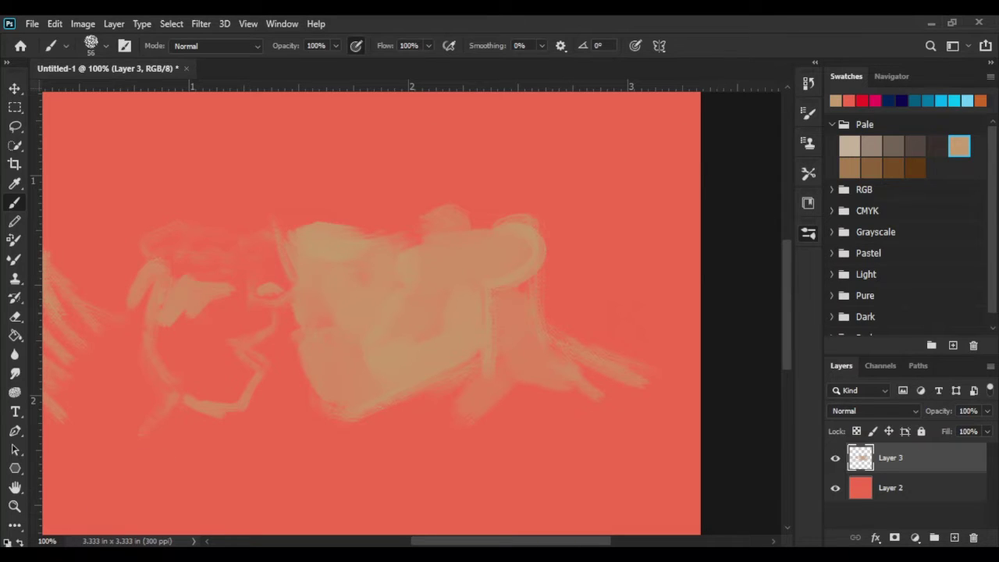
# - Shade inside the central shape with a darker brown from the Pale group
pyautogui.click(849, 167)
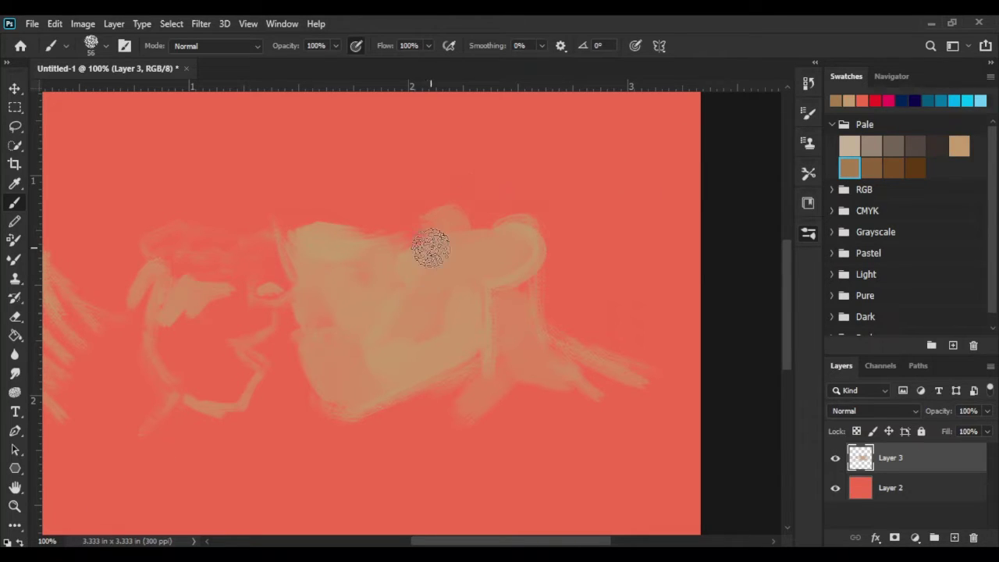
pyautogui.moveTo(355, 332)
pyautogui.mouseDown()
pyautogui.moveTo(375, 350)
pyautogui.moveTo(413, 319)
pyautogui.moveTo(423, 279)
pyautogui.mouseUp()
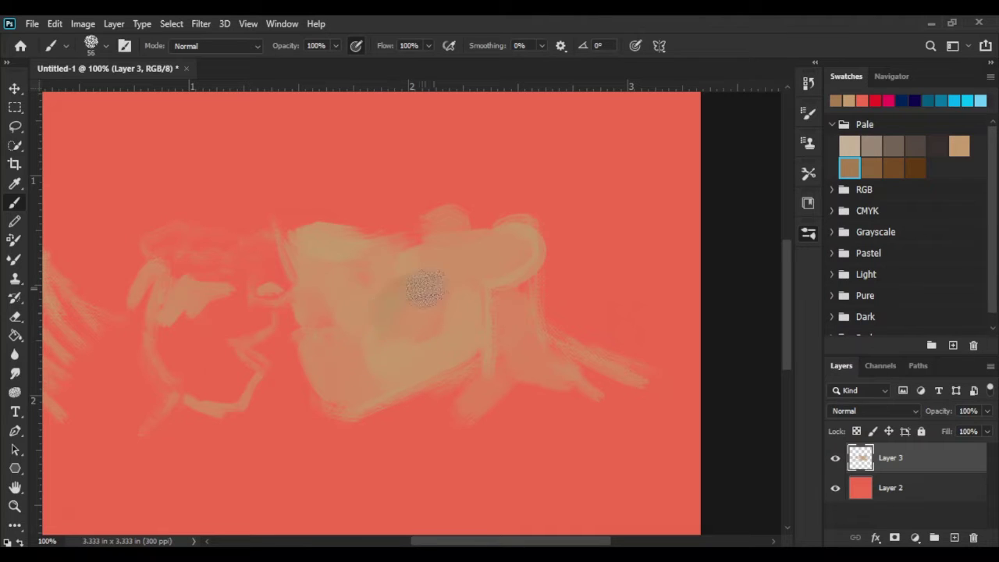
pyautogui.moveTo(365, 312); pyautogui.dragTo(394, 290)
pyautogui.moveTo(335, 281); pyautogui.dragTo(393, 274)
pyautogui.moveTo(340, 308)
pyautogui.mouseDown()
pyautogui.moveTo(308, 312)
pyautogui.moveTo(304, 273)
pyautogui.moveTo(344, 284)
pyautogui.moveTo(364, 331)
pyautogui.mouseUp()
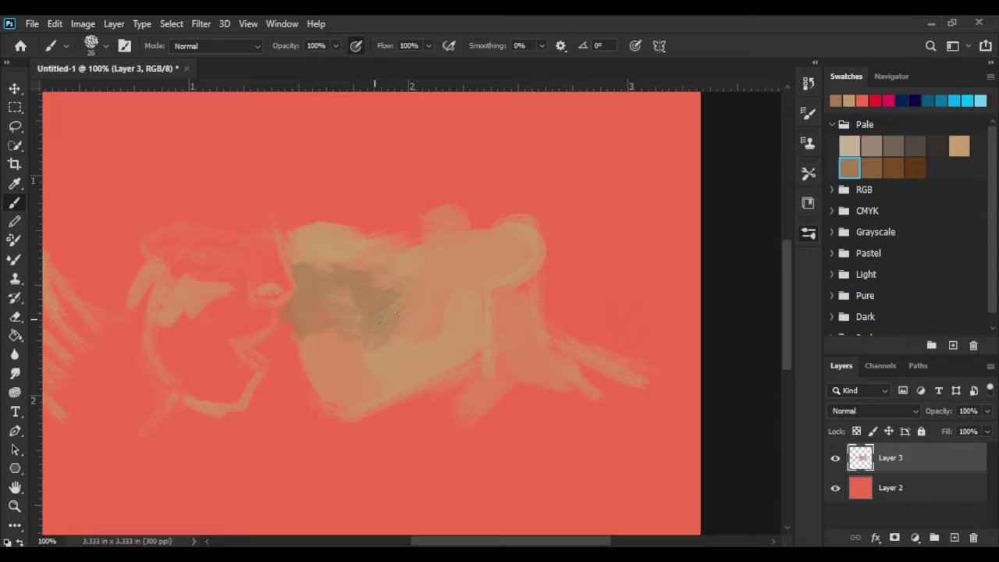
# - Shade the face's bottom edge and left side in dark browns
pyautogui.moveTo(319, 413); pyautogui.dragTo(435, 378)
pyautogui.moveTo(308, 383)
pyautogui.mouseDown()
pyautogui.moveTo(337, 359)
pyautogui.moveTo(361, 363)
pyautogui.mouseUp()
pyautogui.click(914, 168)
pyautogui.moveTo(324, 266)
pyautogui.mouseDown()
pyautogui.moveTo(394, 264)
pyautogui.moveTo(304, 269)
pyautogui.moveTo(335, 265)
pyautogui.moveTo(285, 335)
pyautogui.mouseUp()
pyautogui.click(893, 168)
pyautogui.moveTo(300, 300)
pyautogui.mouseDown()
pyautogui.moveTo(323, 286)
pyautogui.moveTo(389, 277)
pyautogui.moveTo(316, 332)
pyautogui.mouseUp()
pyautogui.moveTo(343, 293)
pyautogui.mouseDown()
pyautogui.moveTo(327, 343)
pyautogui.moveTo(355, 306)
pyautogui.moveTo(333, 317)
pyautogui.mouseUp()
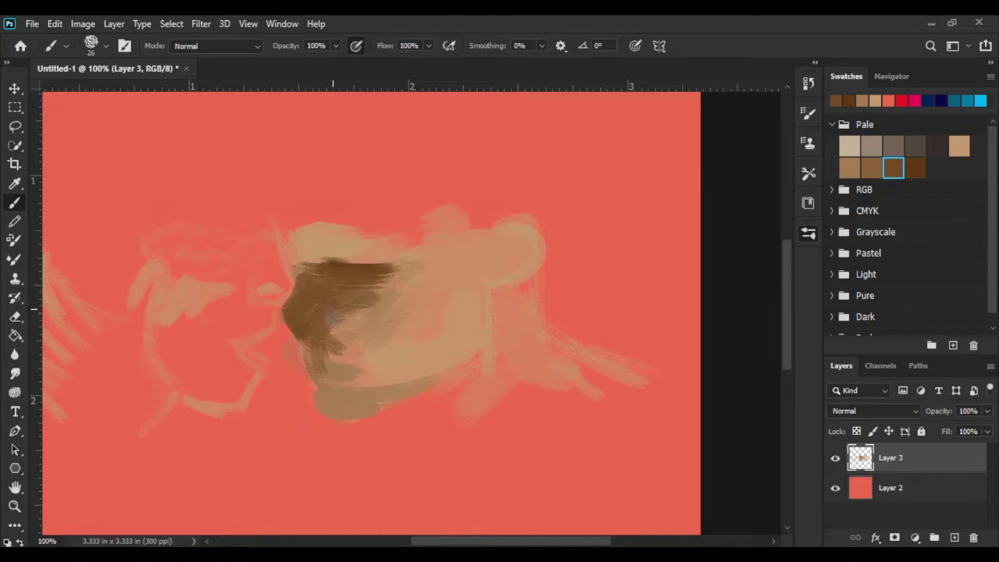
# - Paint dark brown hair along the face's right side and back of the head
pyautogui.moveTo(394, 312); pyautogui.dragTo(422, 301)
pyautogui.moveTo(492, 290)
pyautogui.mouseDown()
pyautogui.moveTo(490, 355)
pyautogui.moveTo(535, 277)
pyautogui.mouseUp()
pyautogui.moveTo(530, 273); pyautogui.dragTo(539, 336)
pyautogui.moveTo(511, 289)
pyautogui.mouseDown()
pyautogui.moveTo(503, 352)
pyautogui.moveTo(477, 398)
pyautogui.moveTo(519, 367)
pyautogui.mouseUp()
pyautogui.moveTo(519, 316); pyautogui.dragTo(597, 355)
pyautogui.moveTo(499, 344)
pyautogui.mouseDown()
pyautogui.moveTo(510, 288)
pyautogui.moveTo(512, 313)
pyautogui.mouseUp()
pyautogui.moveTo(538, 281)
pyautogui.mouseDown()
pyautogui.moveTo(542, 300)
pyautogui.moveTo(538, 255)
pyautogui.moveTo(511, 228)
pyautogui.mouseUp()
pyautogui.click(506, 250)
# - With a smaller brush, add lighter brown hair strands down toward the neck
pyautogui.press('[')
pyautogui.press('[')
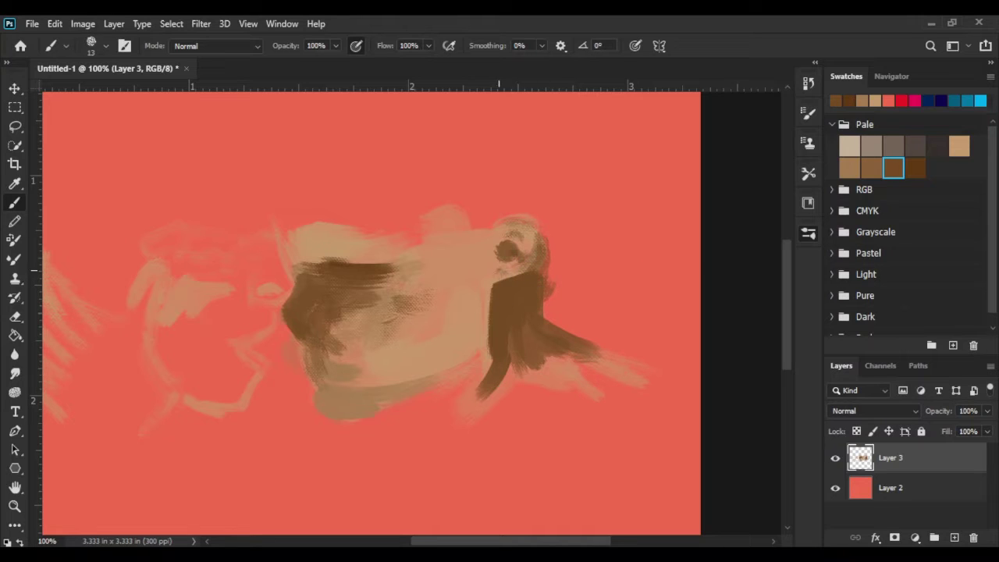
pyautogui.click(872, 168)
pyautogui.moveTo(494, 288)
pyautogui.mouseDown()
pyautogui.moveTo(534, 274)
pyautogui.moveTo(494, 300)
pyautogui.mouseUp()
pyautogui.moveTo(545, 264)
pyautogui.mouseDown()
pyautogui.moveTo(515, 281)
pyautogui.moveTo(460, 379)
pyautogui.mouseUp()
pyautogui.moveTo(501, 295); pyautogui.dragTo(505, 359)
pyautogui.moveTo(539, 343); pyautogui.dragTo(576, 342)
pyautogui.moveTo(519, 266); pyautogui.dragTo(522, 275)
# - Add light tan highlights to the hair and ear curl, then mid brown over the ear top
pyautogui.click(849, 146)
pyautogui.click(959, 146)
pyautogui.moveTo(529, 231); pyautogui.dragTo(537, 257)
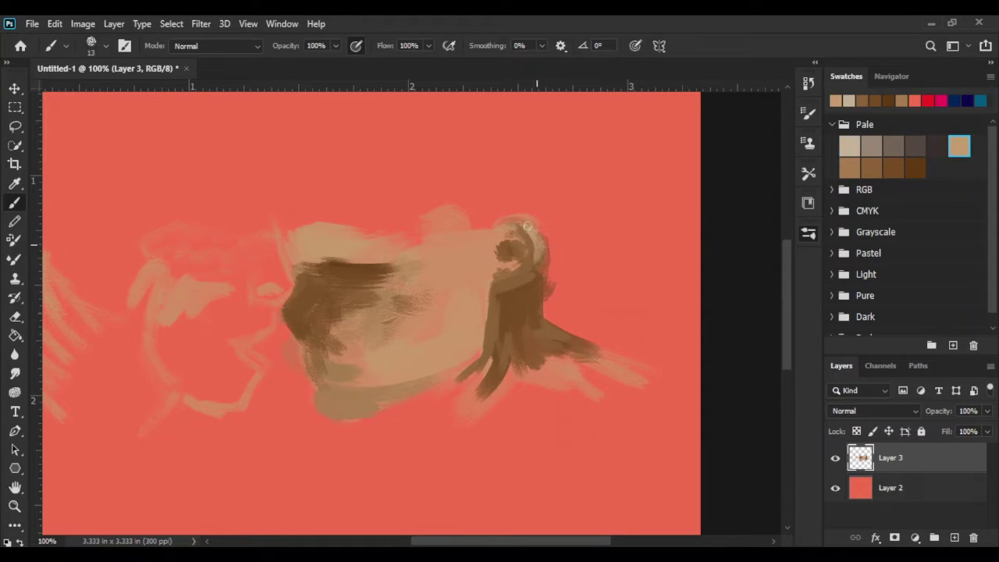
pyautogui.moveTo(499, 286)
pyautogui.mouseDown()
pyautogui.moveTo(516, 253)
pyautogui.moveTo(546, 280)
pyautogui.mouseUp()
pyautogui.moveTo(549, 237); pyautogui.dragTo(542, 306)
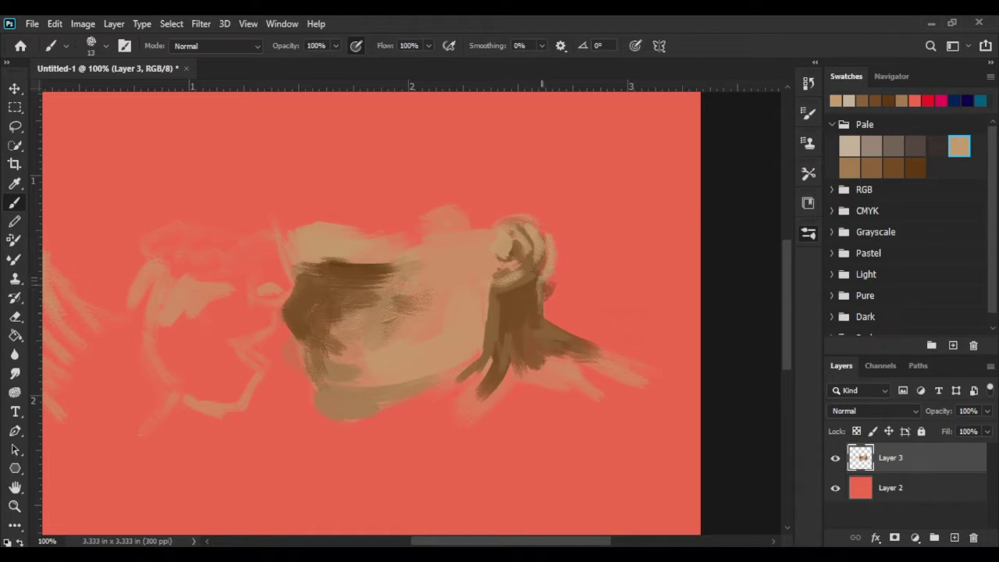
pyautogui.click(849, 167)
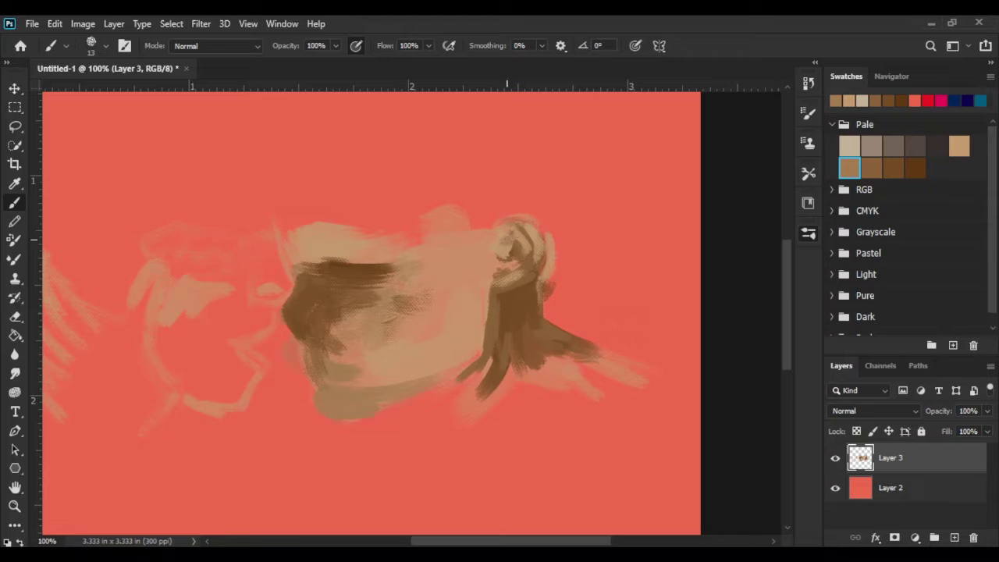
pyautogui.moveTo(519, 227); pyautogui.dragTo(509, 238)
# - Darken the ear, neck and hair above the ear in progressively darker browns
pyautogui.click(871, 167)
pyautogui.moveTo(506, 231); pyautogui.dragTo(499, 242)
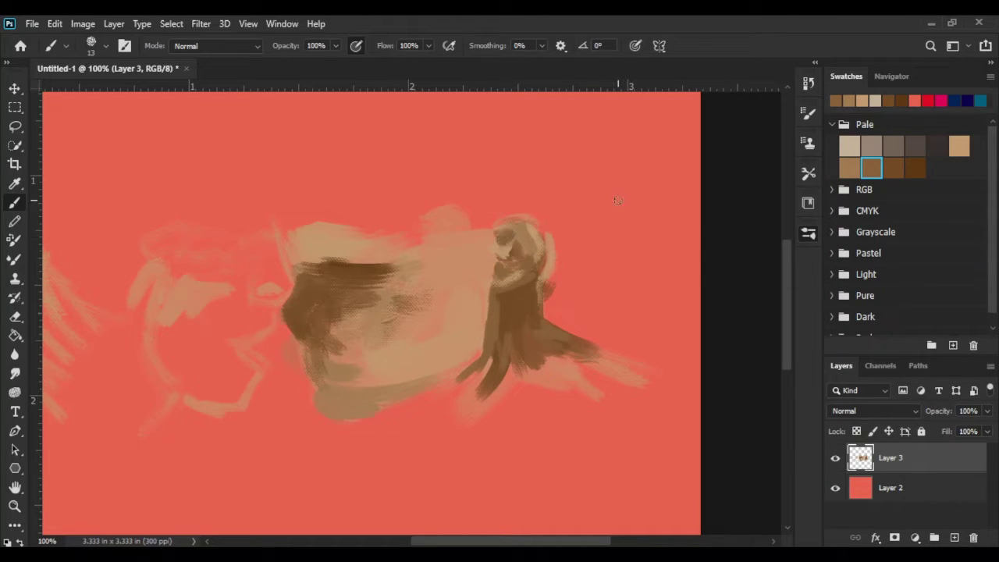
pyautogui.click(893, 167)
pyautogui.moveTo(523, 232)
pyautogui.mouseDown()
pyautogui.moveTo(506, 273)
pyautogui.moveTo(512, 263)
pyautogui.moveTo(527, 283)
pyautogui.moveTo(505, 309)
pyautogui.moveTo(570, 346)
pyautogui.mouseUp()
pyautogui.click(914, 167)
pyautogui.moveTo(507, 301); pyautogui.dragTo(492, 353)
pyautogui.moveTo(547, 235); pyautogui.dragTo(542, 286)
pyautogui.moveTo(499, 224); pyautogui.dragTo(462, 260)
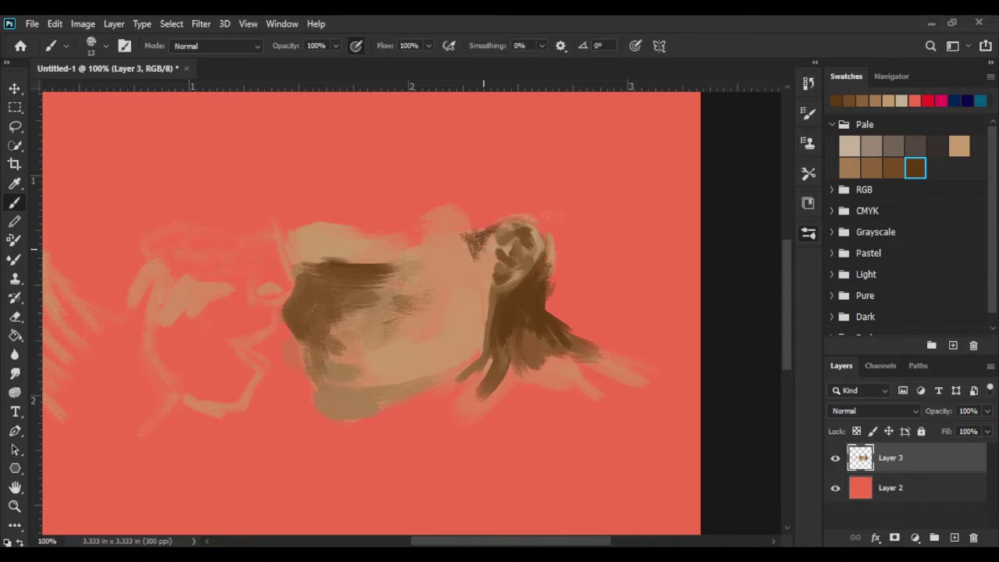
pyautogui.hotkey('ctrl', 'z')
pyautogui.press(']')
pyautogui.press(']')
pyautogui.moveTo(487, 226)
pyautogui.mouseDown()
pyautogui.moveTo(460, 254)
pyautogui.moveTo(506, 238)
pyautogui.mouseUp()
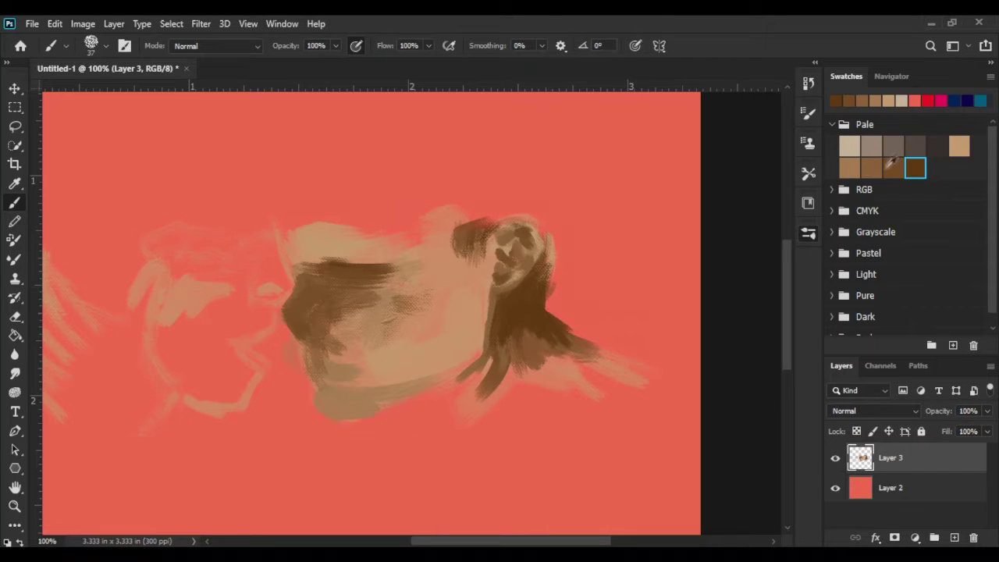
# - Define the jaw edge with tan and a thin dark line, then cover the cheek in tan
pyautogui.click(849, 168)
pyautogui.moveTo(475, 295); pyautogui.dragTo(470, 339)
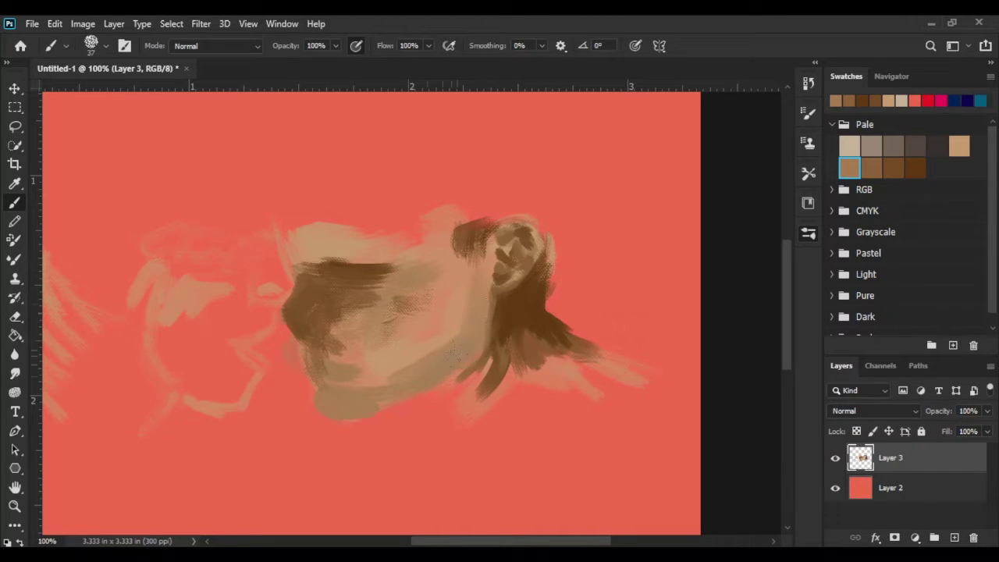
pyautogui.moveTo(496, 281); pyautogui.dragTo(486, 335)
pyautogui.press('[')
pyautogui.press('[')
pyautogui.press('[')
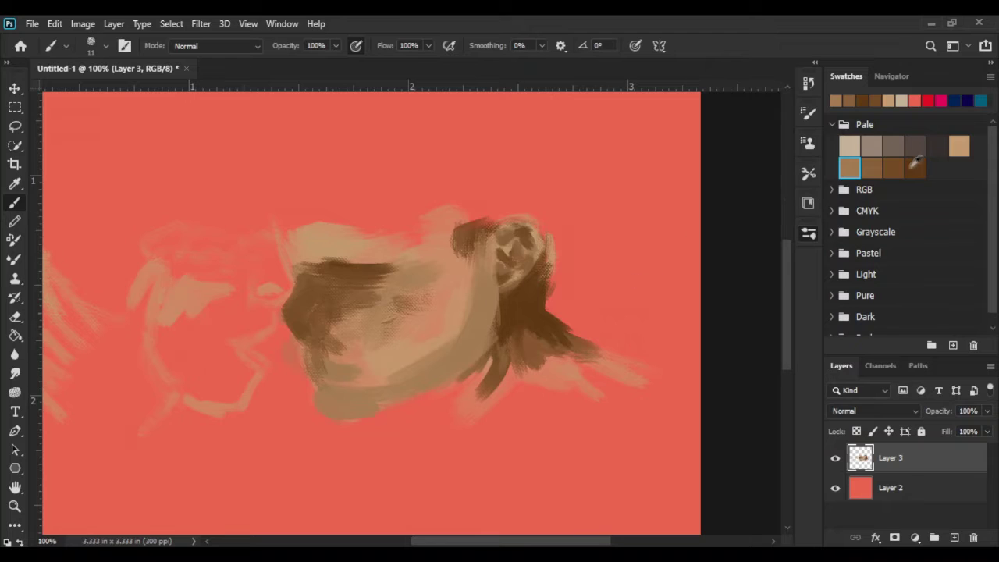
pyautogui.click(915, 165)
pyautogui.moveTo(499, 288)
pyautogui.mouseDown()
pyautogui.moveTo(496, 335)
pyautogui.moveTo(454, 387)
pyautogui.mouseUp()
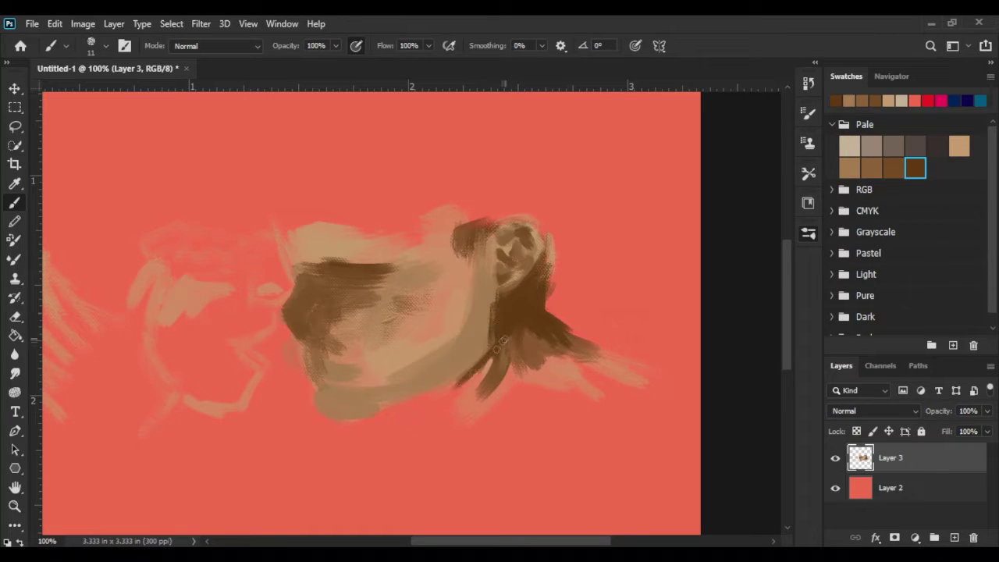
pyautogui.click(959, 146)
pyautogui.press(']')
pyautogui.press(']')
pyautogui.press(']')
pyautogui.moveTo(468, 291)
pyautogui.mouseDown()
pyautogui.moveTo(476, 344)
pyautogui.moveTo(398, 359)
pyautogui.moveTo(328, 407)
pyautogui.moveTo(329, 382)
pyautogui.moveTo(379, 387)
pyautogui.moveTo(350, 417)
pyautogui.moveTo(435, 439)
pyautogui.mouseUp()
# - Outline the jaw, chin and mouth line in dark brown with a small brush
pyautogui.click(916, 168)
pyautogui.press('[')
pyautogui.press('[')
pyautogui.press('[')
pyautogui.moveTo(351, 426); pyautogui.dragTo(412, 404)
pyautogui.hotkey('ctrl', 'z')
pyautogui.hotkey('ctrl', 'z')
pyautogui.hotkey('ctrl', 'z')
pyautogui.hotkey('ctrl', 'z')
pyautogui.hotkey('ctrl', 'z')
pyautogui.moveTo(359, 401)
pyautogui.mouseDown()
pyautogui.moveTo(336, 388)
pyautogui.moveTo(324, 406)
pyautogui.moveTo(376, 390)
pyautogui.moveTo(396, 407)
pyautogui.mouseUp()
pyautogui.moveTo(339, 421)
pyautogui.mouseDown()
pyautogui.moveTo(429, 417)
pyautogui.moveTo(468, 373)
pyautogui.mouseUp()
pyautogui.moveTo(333, 415)
pyautogui.mouseDown()
pyautogui.moveTo(402, 401)
pyautogui.moveTo(337, 420)
pyautogui.mouseUp()
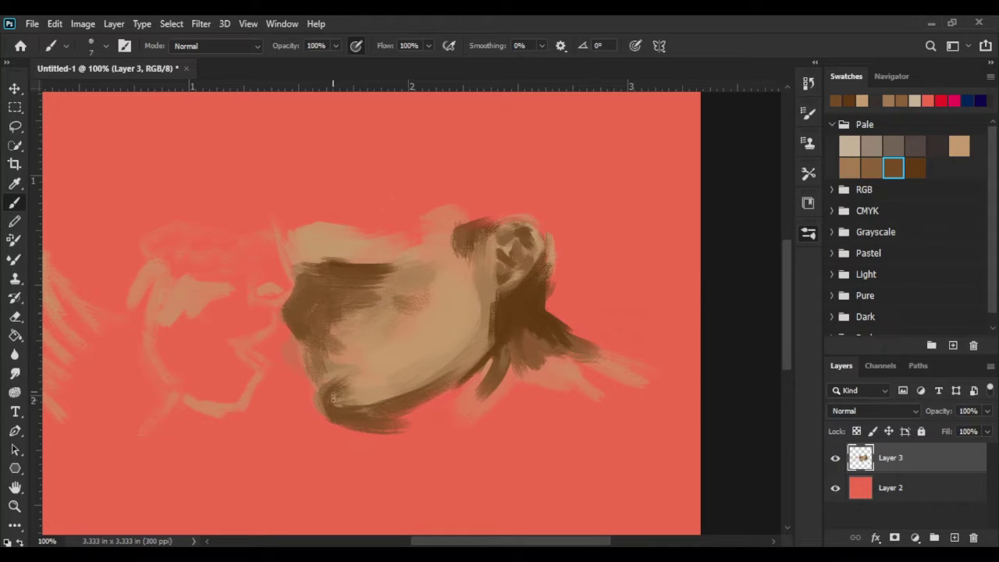
pyautogui.moveTo(316, 376); pyautogui.dragTo(367, 375)
pyautogui.moveTo(300, 345)
pyautogui.mouseDown()
pyautogui.moveTo(305, 371)
pyautogui.moveTo(363, 374)
pyautogui.mouseUp()
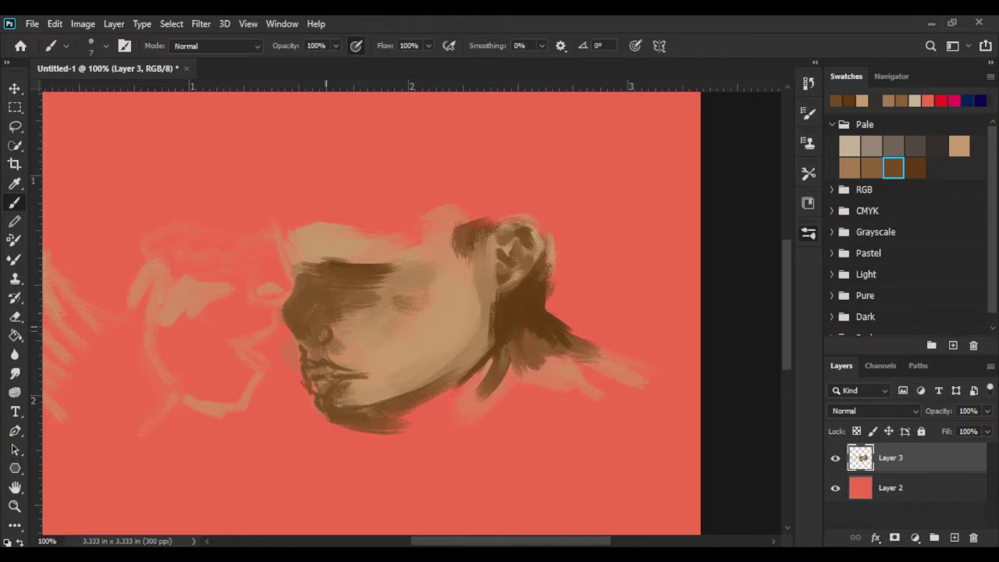
# - Add light tan highlights along the bottom of the chin and across the brow
pyautogui.click(872, 168)
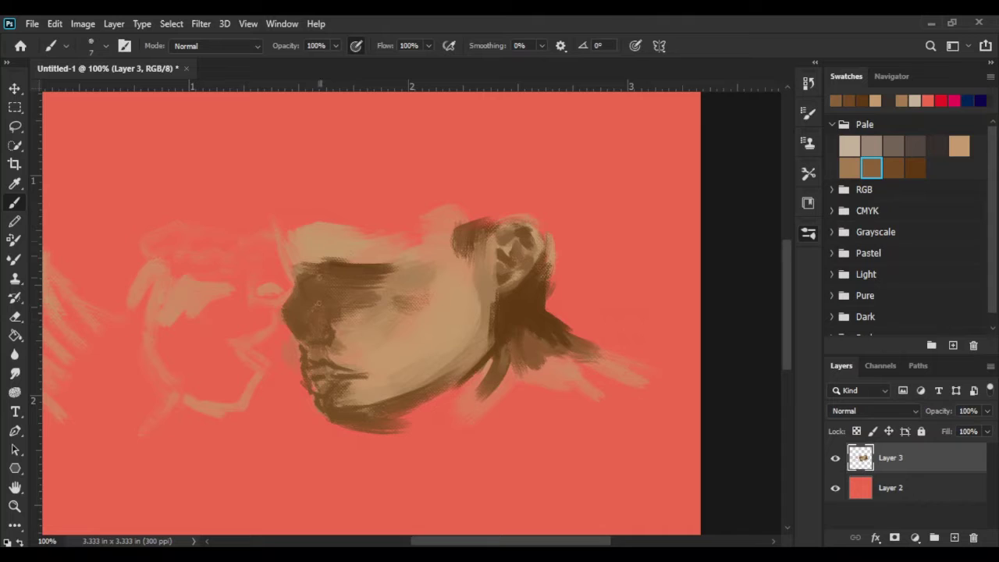
pyautogui.click(849, 168)
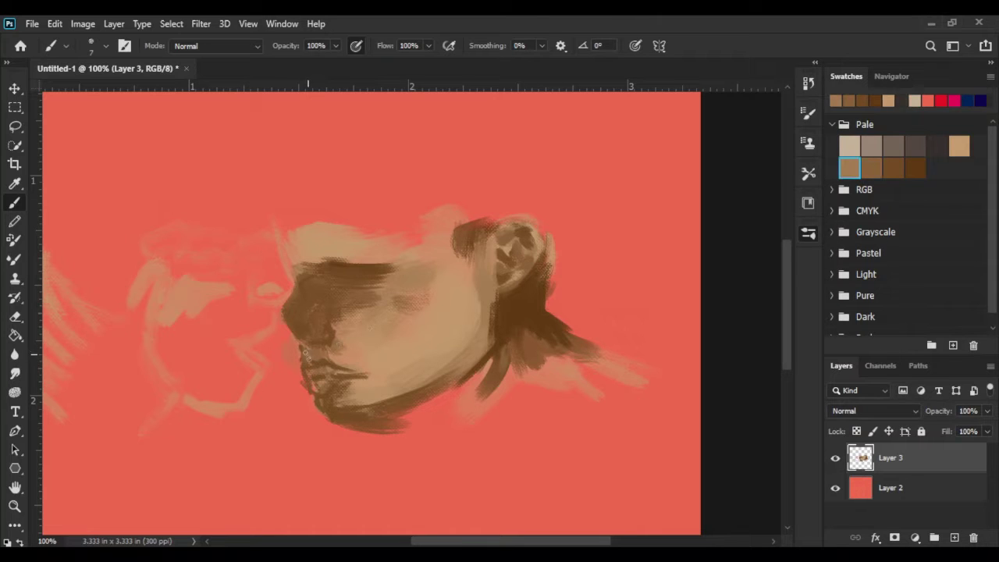
pyautogui.click(959, 146)
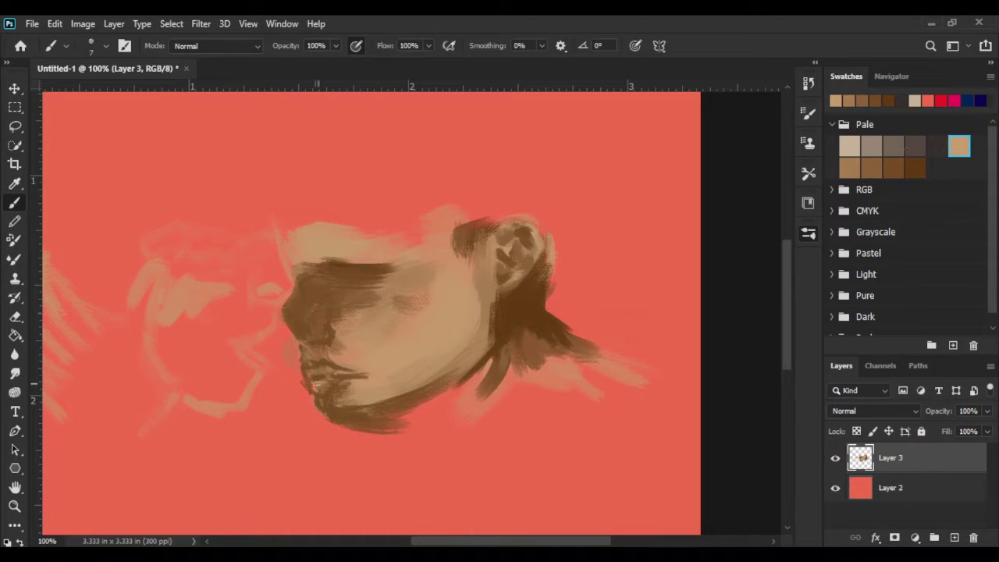
pyautogui.moveTo(316, 398); pyautogui.dragTo(364, 415)
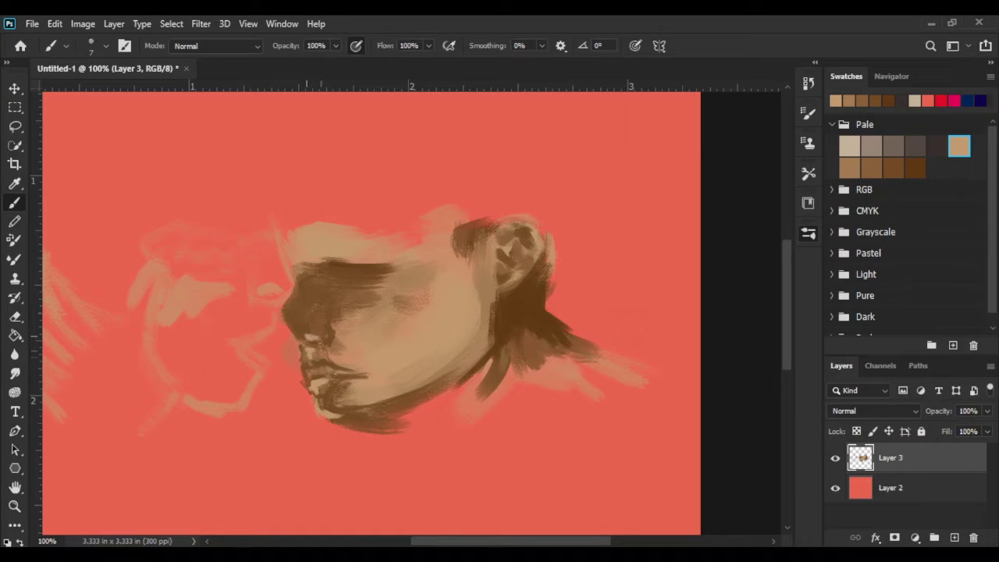
pyautogui.moveTo(338, 268); pyautogui.dragTo(388, 268)
# - Blend a lighter skin tone over the right profile's cheek and jaw with a larger textured brush
pyautogui.press('.')
pyautogui.moveTo(390, 289); pyautogui.dragTo(429, 320)
pyautogui.moveTo(351, 273)
pyautogui.mouseDown()
pyautogui.moveTo(417, 320)
pyautogui.moveTo(370, 331)
pyautogui.mouseUp()
pyautogui.moveTo(464, 269); pyautogui.dragTo(480, 324)
pyautogui.moveTo(332, 277)
pyautogui.mouseDown()
pyautogui.moveTo(351, 293)
pyautogui.moveTo(398, 267)
pyautogui.mouseUp()
# - Erase the painted brow and forehead, then repaint them faintly in skin tone
pyautogui.press('e')
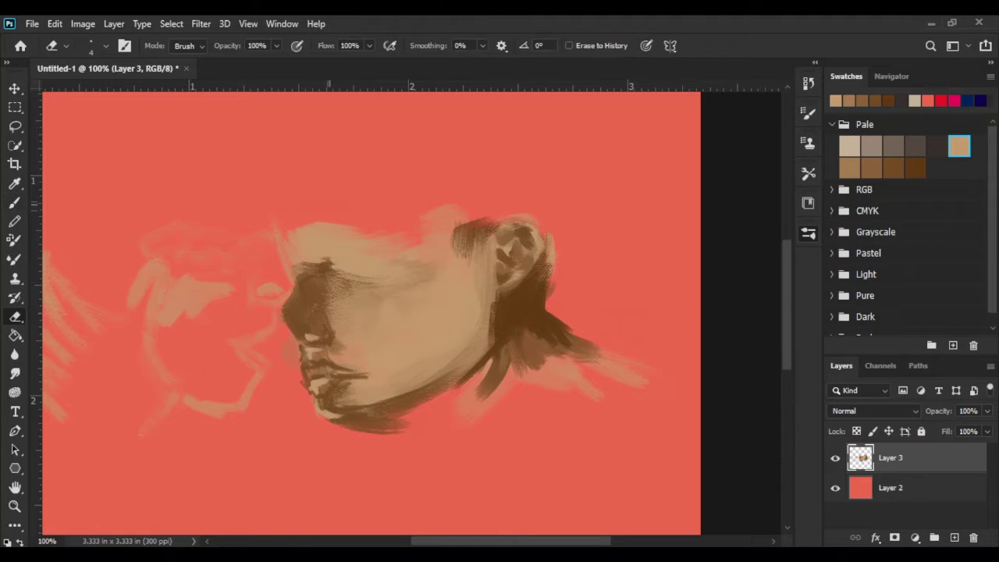
pyautogui.moveTo(308, 234); pyautogui.dragTo(402, 262)
pyautogui.moveTo(265, 238); pyautogui.dragTo(453, 226)
pyautogui.moveTo(355, 269); pyautogui.dragTo(456, 234)
pyautogui.press('b')
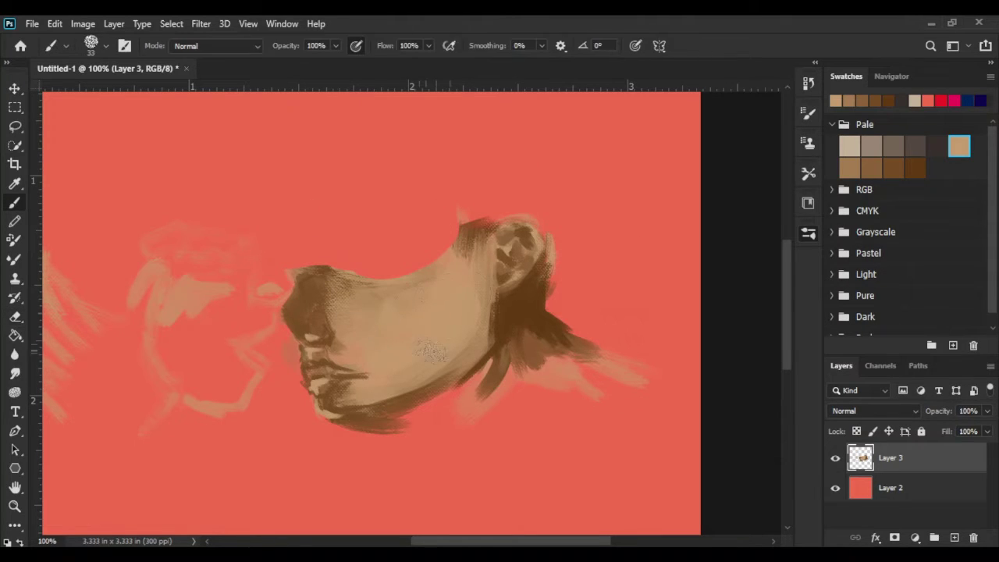
pyautogui.moveTo(344, 257); pyautogui.dragTo(400, 270)
pyautogui.moveTo(460, 230)
pyautogui.mouseDown()
pyautogui.moveTo(394, 266)
pyautogui.moveTo(328, 277)
pyautogui.moveTo(284, 262)
pyautogui.moveTo(327, 273)
pyautogui.moveTo(404, 264)
pyautogui.mouseUp()
# - Shade the brow, eye socket and nose bridge with progressively darker browns using a smaller brush
pyautogui.keyDown('alt'); pyautogui.click(513, 298); pyautogui.keyUp('alt')
pyautogui.click(871, 168)
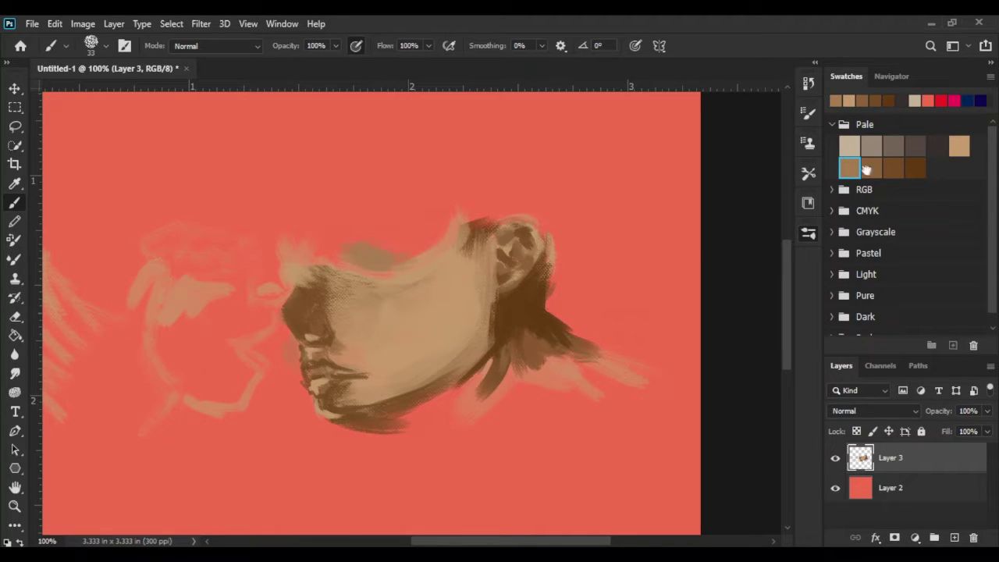
pyautogui.press('[')
pyautogui.press('[')
pyautogui.moveTo(343, 262); pyautogui.dragTo(408, 271)
pyautogui.moveTo(337, 261); pyautogui.dragTo(367, 273)
pyautogui.moveTo(324, 302)
pyautogui.mouseDown()
pyautogui.moveTo(342, 336)
pyautogui.moveTo(402, 280)
pyautogui.mouseUp()
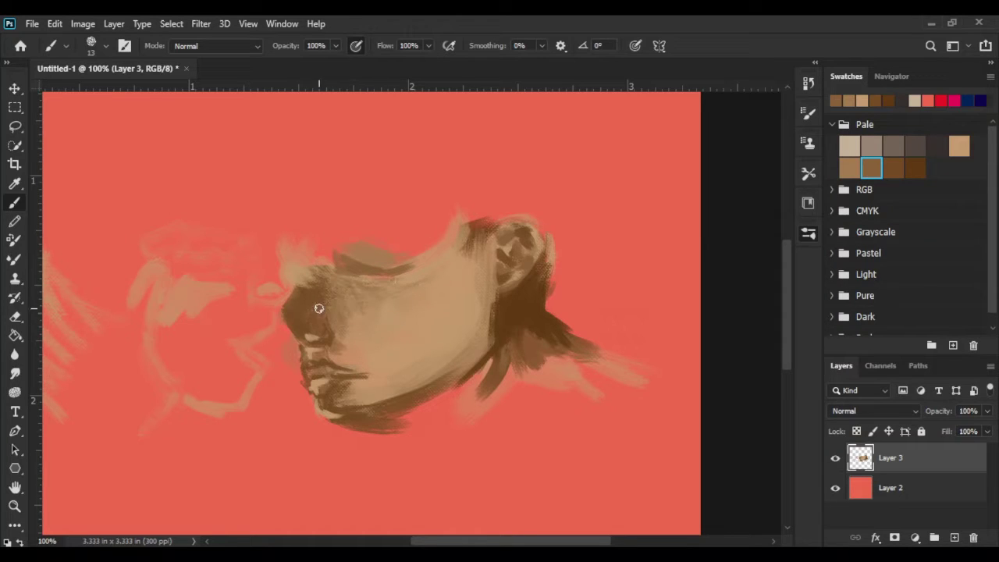
pyautogui.click(894, 168)
pyautogui.moveTo(356, 261)
pyautogui.mouseDown()
pyautogui.moveTo(394, 269)
pyautogui.moveTo(344, 267)
pyautogui.moveTo(391, 270)
pyautogui.mouseUp()
pyautogui.moveTo(298, 284); pyautogui.dragTo(299, 308)
# - Soften the cheek and jaw with light and medium tan, then hatch dark brown along them
pyautogui.click(959, 146)
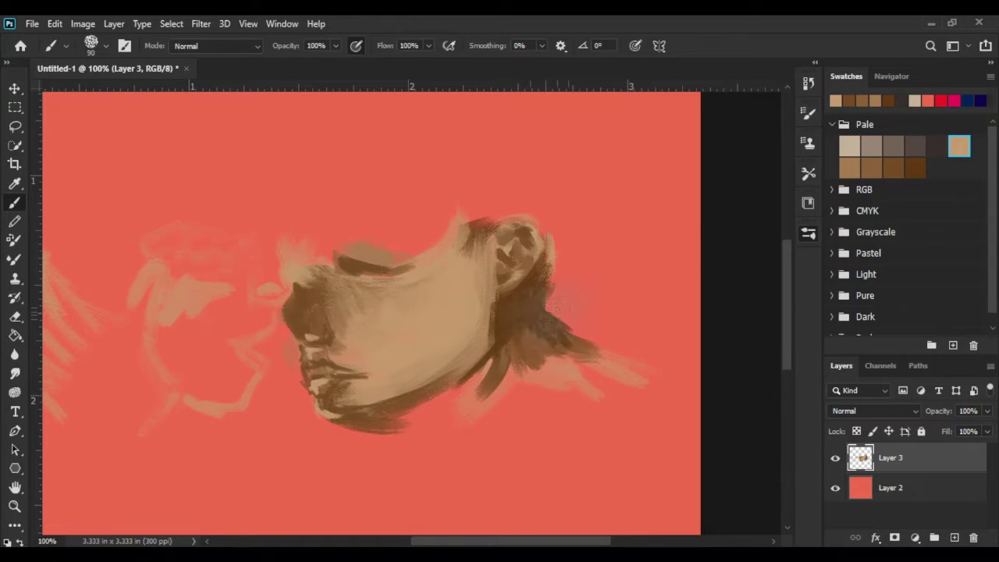
pyautogui.moveTo(476, 312); pyautogui.dragTo(437, 366)
pyautogui.click(849, 168)
pyautogui.moveTo(480, 306)
pyautogui.mouseDown()
pyautogui.moveTo(457, 319)
pyautogui.moveTo(472, 332)
pyautogui.moveTo(456, 355)
pyautogui.moveTo(491, 312)
pyautogui.moveTo(488, 344)
pyautogui.mouseUp()
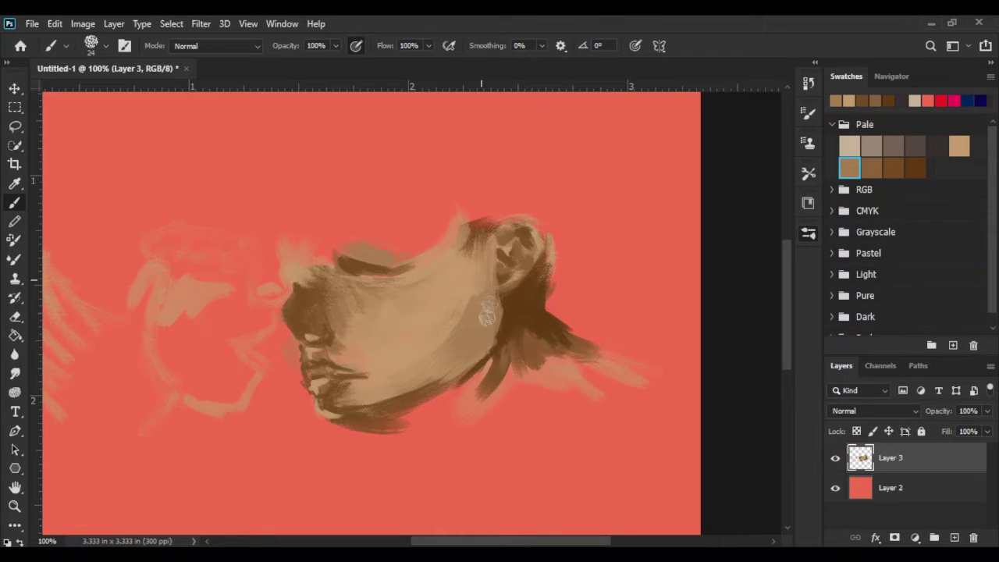
pyautogui.click(916, 167)
pyautogui.moveTo(506, 303)
pyautogui.mouseDown()
pyautogui.moveTo(484, 357)
pyautogui.moveTo(451, 341)
pyautogui.moveTo(428, 367)
pyautogui.mouseUp()
# - Darken the nose, eyelid line, lips, ear interior and neck shadow with a fine brush
pyautogui.moveTo(303, 316); pyautogui.dragTo(295, 332)
pyautogui.press('[')
pyautogui.press('[')
pyautogui.moveTo(343, 260)
pyautogui.mouseDown()
pyautogui.moveTo(396, 272)
pyautogui.moveTo(382, 271)
pyautogui.mouseUp()
pyautogui.moveTo(347, 368); pyautogui.dragTo(355, 383)
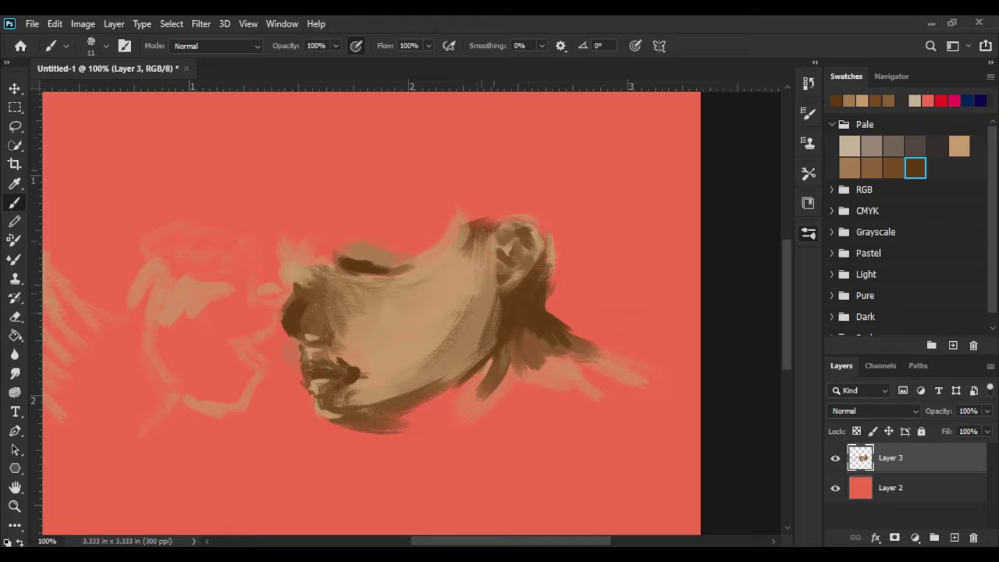
pyautogui.moveTo(504, 250)
pyautogui.mouseDown()
pyautogui.moveTo(531, 234)
pyautogui.moveTo(534, 251)
pyautogui.mouseUp()
pyautogui.moveTo(508, 297); pyautogui.dragTo(491, 340)
pyautogui.press('h')
pyautogui.moveTo(566, 251); pyautogui.dragTo(567, 250)
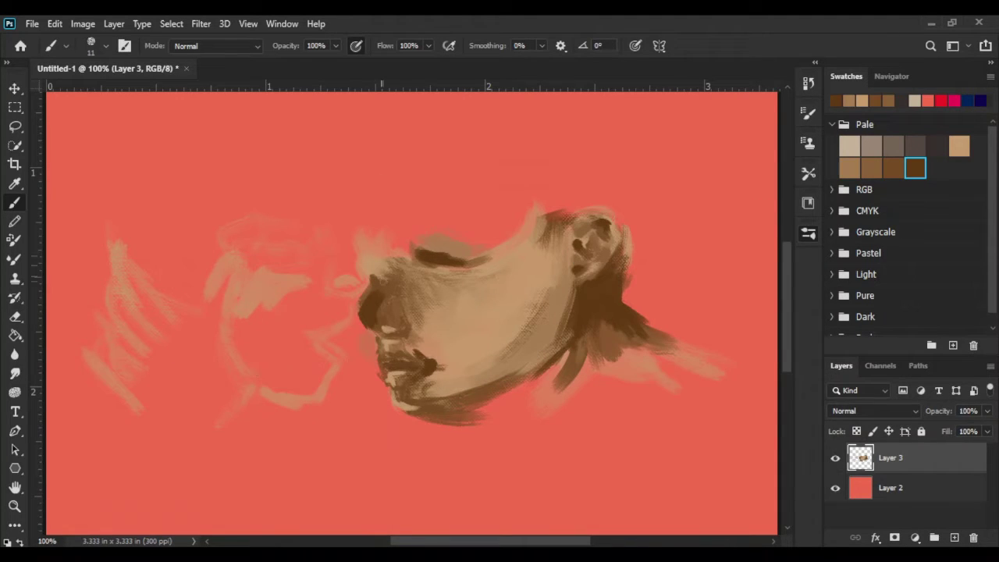
# - Paint light and darker tan strokes over the cheek, covering the dark brow edge
pyautogui.click(959, 146)
pyautogui.press(']')
pyautogui.press(']')
pyautogui.moveTo(499, 257); pyautogui.dragTo(426, 289)
pyautogui.moveTo(492, 281); pyautogui.dragTo(441, 296)
pyautogui.moveTo(511, 347); pyautogui.dragTo(550, 301)
pyautogui.click(849, 168)
pyautogui.moveTo(505, 272)
pyautogui.mouseDown()
pyautogui.moveTo(451, 286)
pyautogui.moveTo(418, 252)
pyautogui.mouseUp()
pyautogui.moveTo(404, 285); pyautogui.dragTo(402, 337)
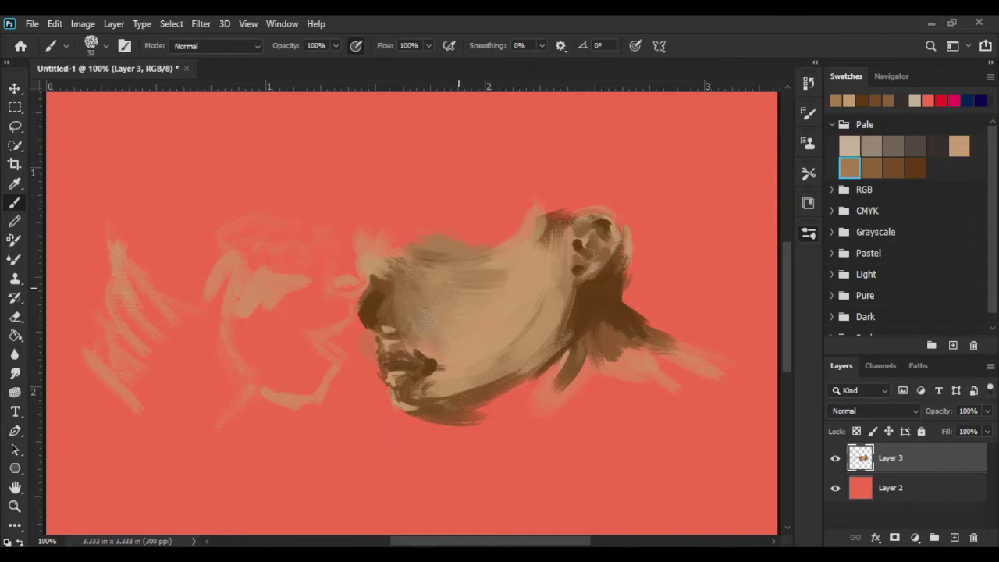
# - Paint the right face's left edge and brow in medium and darker browns
pyautogui.click(871, 168)
pyautogui.moveTo(389, 281); pyautogui.dragTo(379, 324)
pyautogui.moveTo(445, 261); pyautogui.dragTo(390, 277)
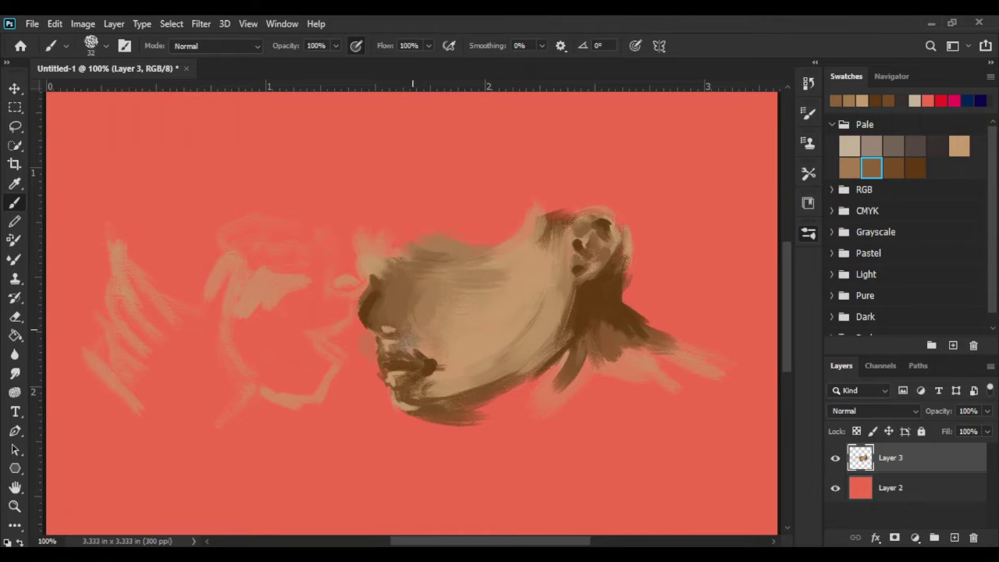
pyautogui.click(892, 168)
pyautogui.moveTo(386, 323)
pyautogui.mouseDown()
pyautogui.moveTo(394, 269)
pyautogui.moveTo(480, 248)
pyautogui.mouseUp()
# - Replace that edge stroke with a thick darkest-brown stroke along the forehead top, retrying with undos
pyautogui.hotkey('ctrl', 'z')
pyautogui.click(915, 168)
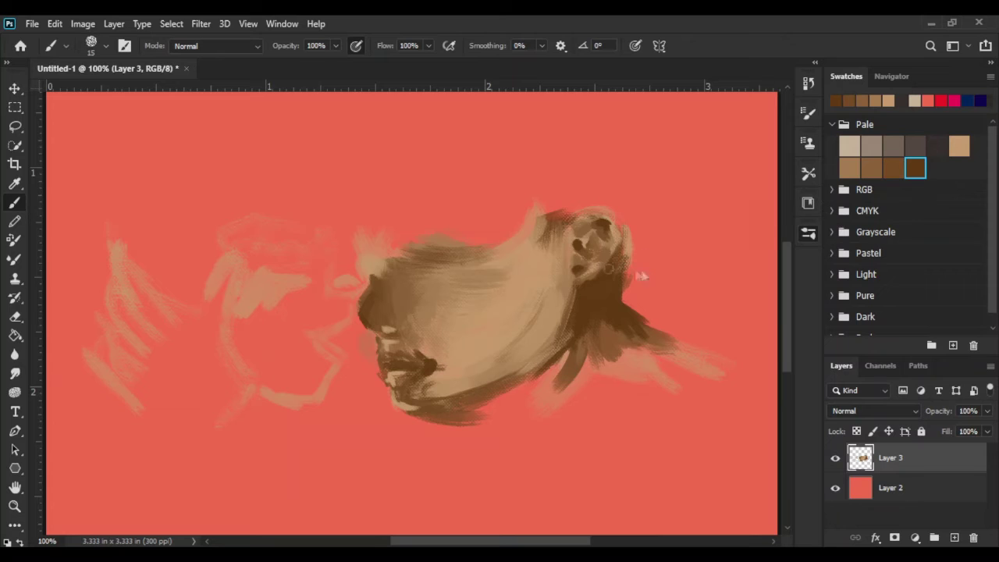
pyautogui.moveTo(411, 251); pyautogui.dragTo(480, 242)
pyautogui.hotkey('ctrl', 'z')
pyautogui.moveTo(413, 252); pyautogui.dragTo(485, 238)
pyautogui.hotkey('ctrl', 'z')
pyautogui.moveTo(385, 306)
pyautogui.mouseDown()
pyautogui.moveTo(387, 270)
pyautogui.moveTo(478, 240)
pyautogui.mouseUp()
# - Shade the underside of the right face's jaw in medium brown
pyautogui.click(871, 167)
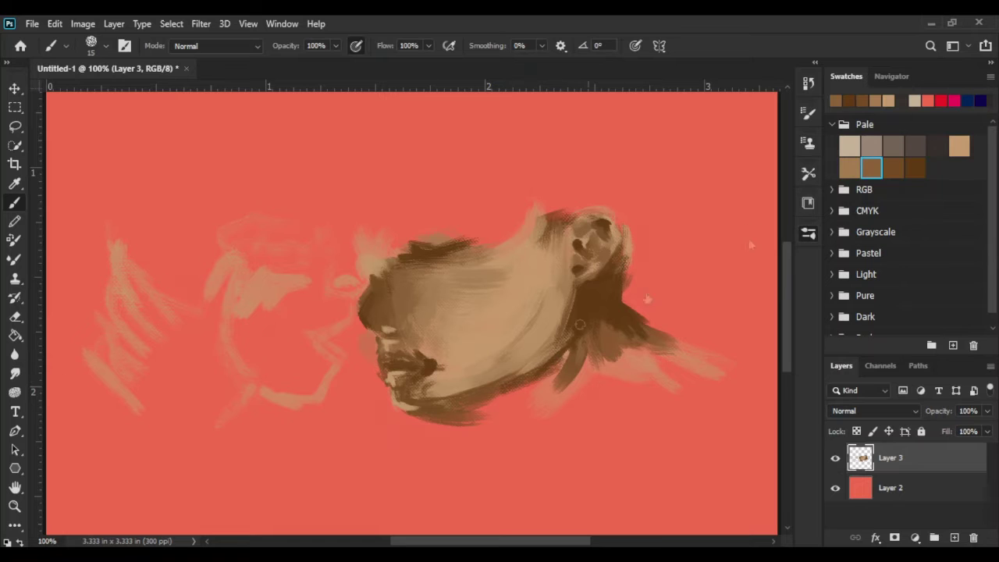
pyautogui.moveTo(470, 405); pyautogui.dragTo(559, 364)
pyautogui.hotkey('ctrl', '-')
pyautogui.hotkey('ctrl', '+')
# - Paint light tan around the chin and mouth, then add brown strokes near the chin
pyautogui.click(959, 146)
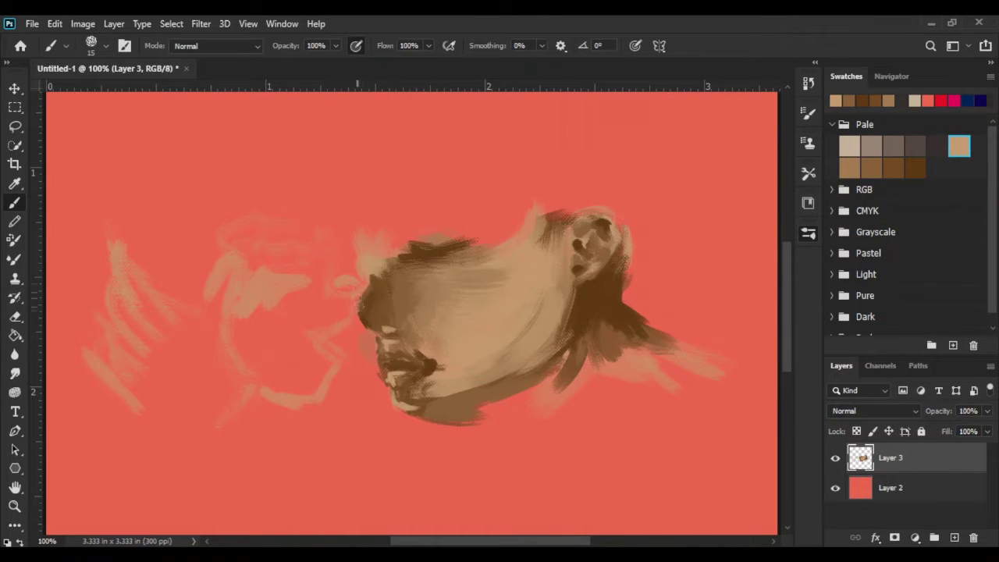
pyautogui.moveTo(336, 317)
pyautogui.mouseDown()
pyautogui.moveTo(375, 282)
pyautogui.moveTo(360, 298)
pyautogui.moveTo(350, 240)
pyautogui.mouseUp()
pyautogui.click(915, 168)
pyautogui.press('[')
pyautogui.press('[')
pyautogui.press('[')
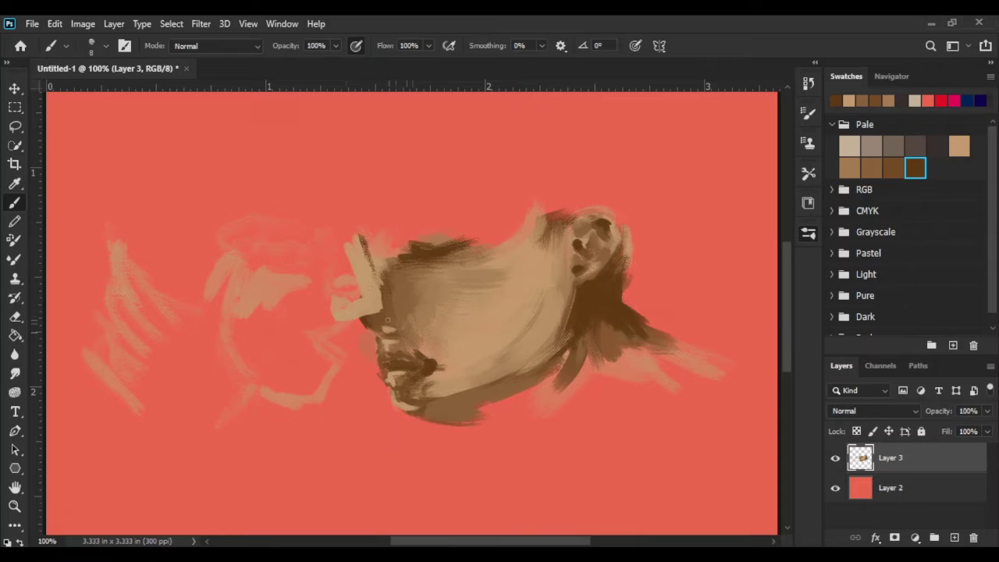
pyautogui.click(871, 167)
pyautogui.press(']')
pyautogui.press(']')
pyautogui.press(']')
pyautogui.moveTo(340, 316)
pyautogui.mouseDown()
pyautogui.moveTo(359, 310)
pyautogui.moveTo(326, 294)
pyautogui.moveTo(342, 329)
pyautogui.mouseUp()
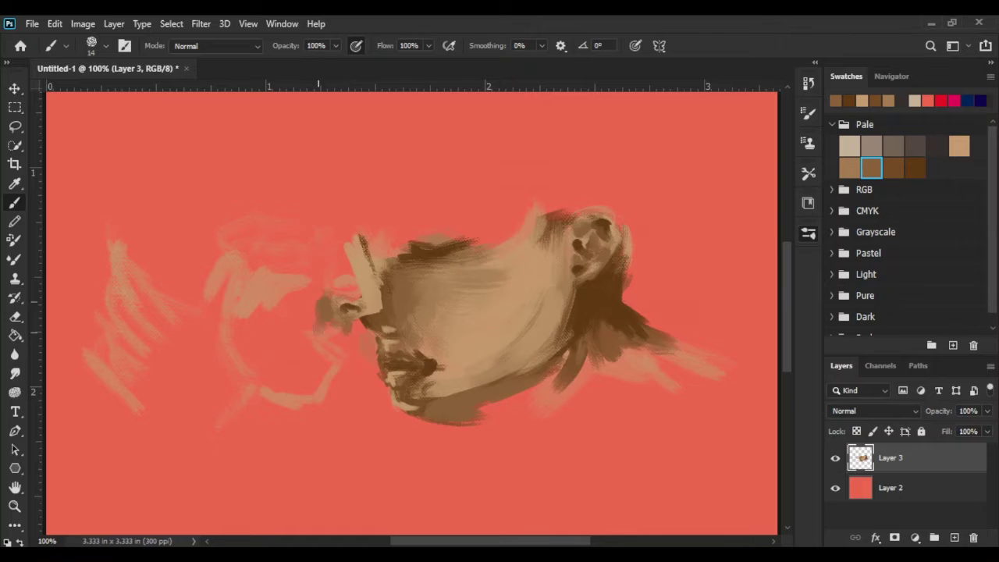
# - Block in the left profile's nose in light tan with a much larger brush
pyautogui.click(959, 146)
pyautogui.press(']')
pyautogui.press(']')
pyautogui.press(']')
pyautogui.moveTo(343, 270)
pyautogui.mouseDown()
pyautogui.moveTo(305, 293)
pyautogui.moveTo(355, 289)
pyautogui.moveTo(347, 241)
pyautogui.mouseUp()
pyautogui.moveTo(313, 324)
pyautogui.mouseDown()
pyautogui.moveTo(302, 309)
pyautogui.moveTo(269, 339)
pyautogui.moveTo(267, 383)
pyautogui.moveTo(311, 336)
pyautogui.moveTo(320, 386)
pyautogui.moveTo(270, 258)
pyautogui.moveTo(320, 266)
pyautogui.mouseUp()
# - Shade the left face's outer edge in tan and darken its lower jaw and chin in brown
pyautogui.click(849, 167)
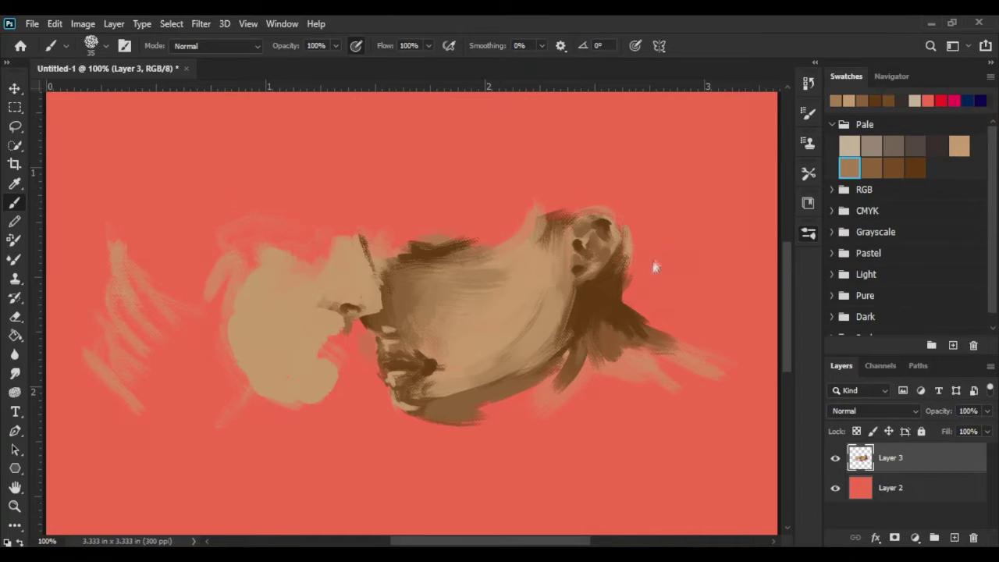
pyautogui.moveTo(246, 290); pyautogui.dragTo(234, 345)
pyautogui.moveTo(265, 264)
pyautogui.mouseDown()
pyautogui.moveTo(275, 260)
pyautogui.moveTo(270, 286)
pyautogui.moveTo(239, 301)
pyautogui.moveTo(237, 336)
pyautogui.moveTo(232, 316)
pyautogui.moveTo(274, 264)
pyautogui.mouseUp()
pyautogui.click(871, 167)
pyautogui.moveTo(242, 408)
pyautogui.mouseDown()
pyautogui.moveTo(251, 379)
pyautogui.moveTo(304, 397)
pyautogui.moveTo(248, 360)
pyautogui.moveTo(326, 396)
pyautogui.moveTo(304, 392)
pyautogui.moveTo(331, 394)
pyautogui.mouseUp()
# - Lighten the left face's chin and mouth with tan and tone its cheek, temple and jaw
pyautogui.click(849, 168)
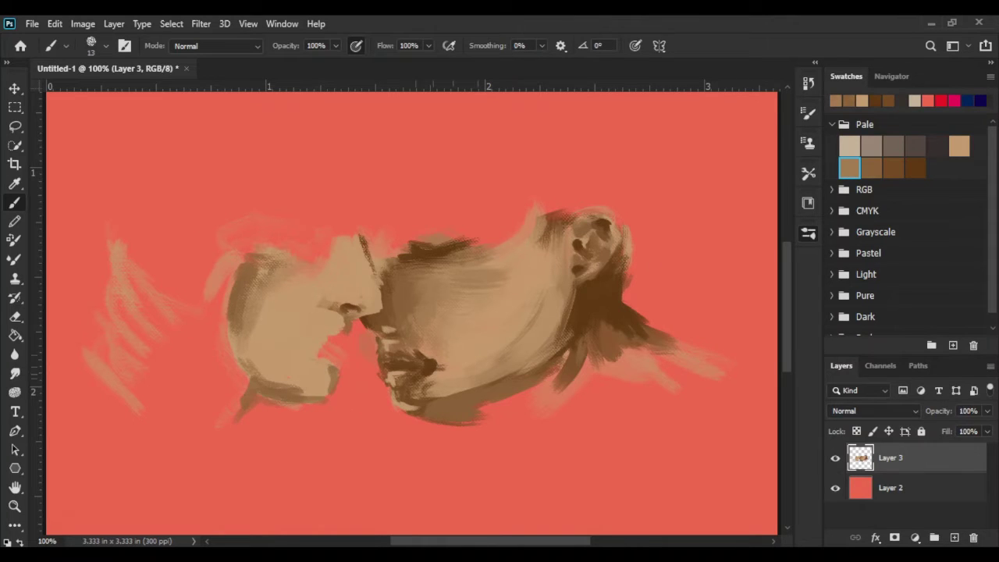
pyautogui.press(']')
pyautogui.press(']')
pyautogui.moveTo(318, 368); pyautogui.dragTo(312, 383)
pyautogui.moveTo(312, 336); pyautogui.dragTo(301, 350)
pyautogui.moveTo(332, 316); pyautogui.dragTo(315, 366)
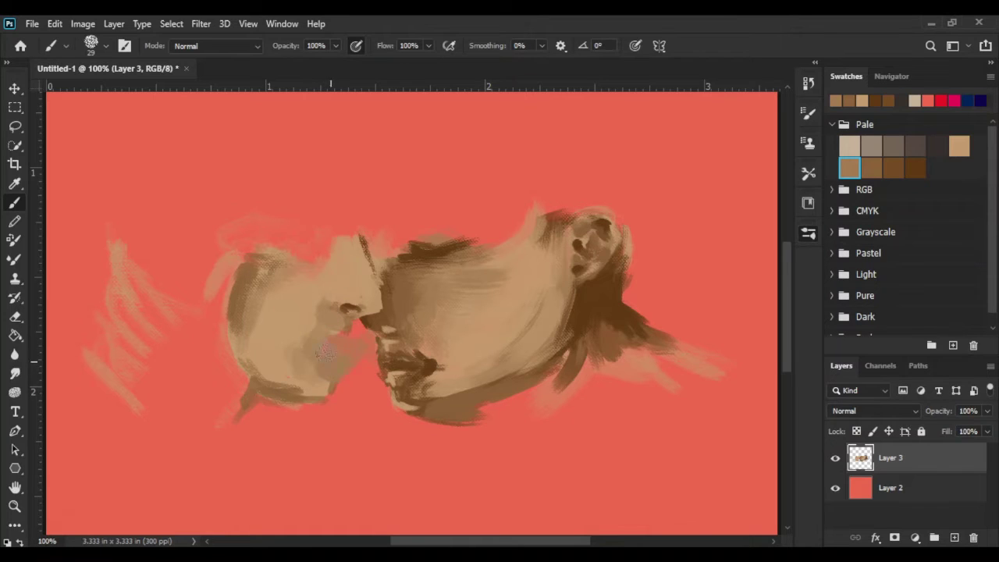
pyautogui.moveTo(266, 332); pyautogui.dragTo(342, 245)
pyautogui.moveTo(286, 317)
pyautogui.mouseDown()
pyautogui.moveTo(251, 363)
pyautogui.moveTo(273, 365)
pyautogui.mouseUp()
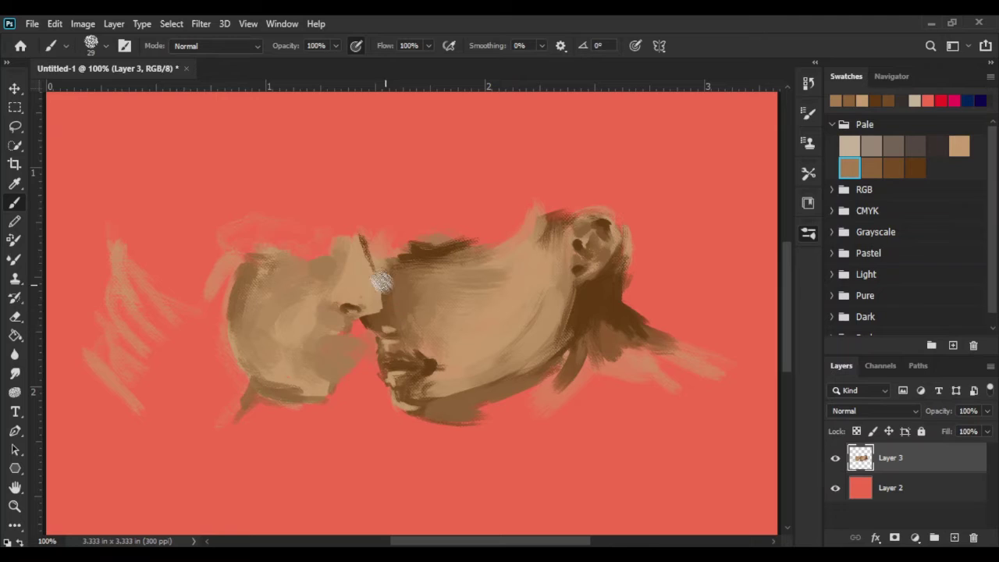
# - Darken the left nose bridge and the nose outline where the faces meet
pyautogui.press('[')
pyautogui.press('[')
pyautogui.press('[')
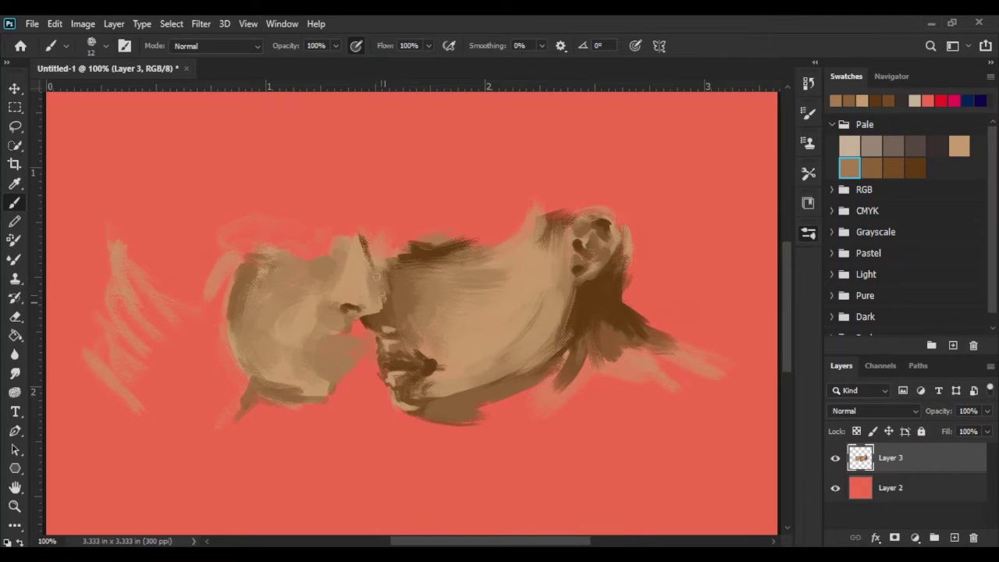
pyautogui.moveTo(343, 284); pyautogui.dragTo(334, 306)
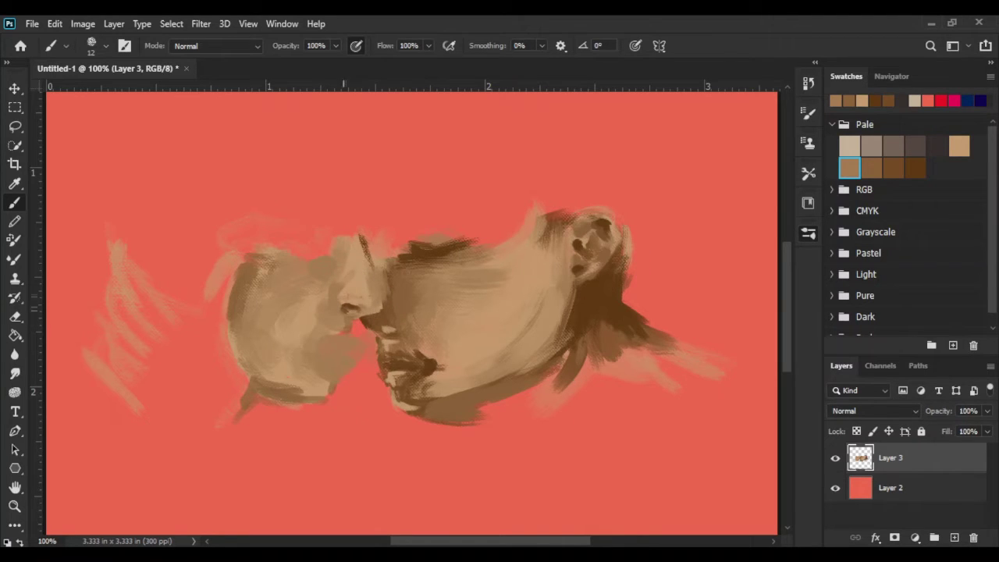
pyautogui.click(916, 168)
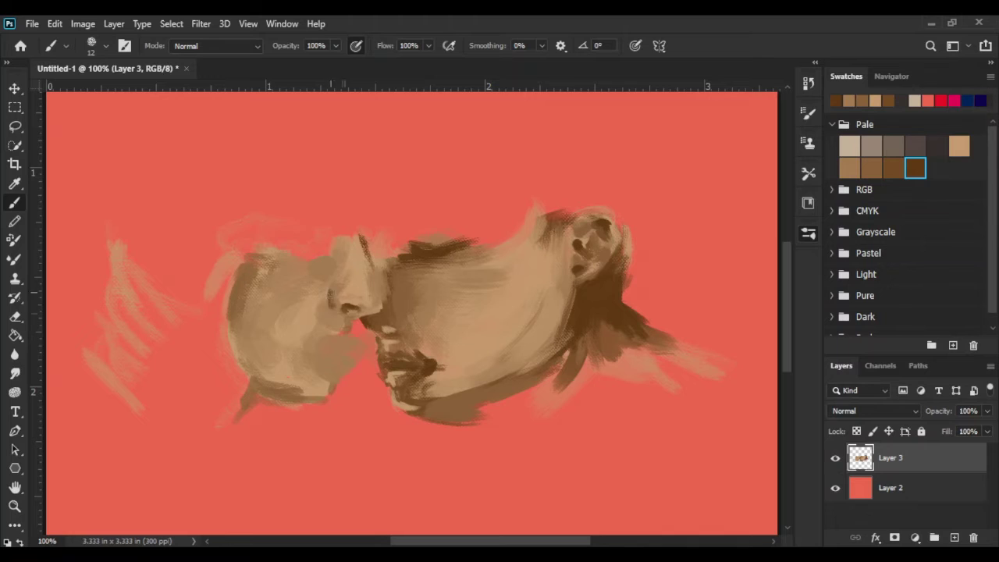
pyautogui.moveTo(377, 272); pyautogui.dragTo(385, 303)
# - Add medium-brown strokes along and above the left nose and small details on the chin
pyautogui.click(893, 168)
pyautogui.moveTo(328, 286)
pyautogui.mouseDown()
pyautogui.moveTo(334, 316)
pyautogui.moveTo(377, 319)
pyautogui.mouseUp()
pyautogui.moveTo(330, 274); pyautogui.dragTo(307, 252)
pyautogui.moveTo(303, 346); pyautogui.dragTo(341, 370)
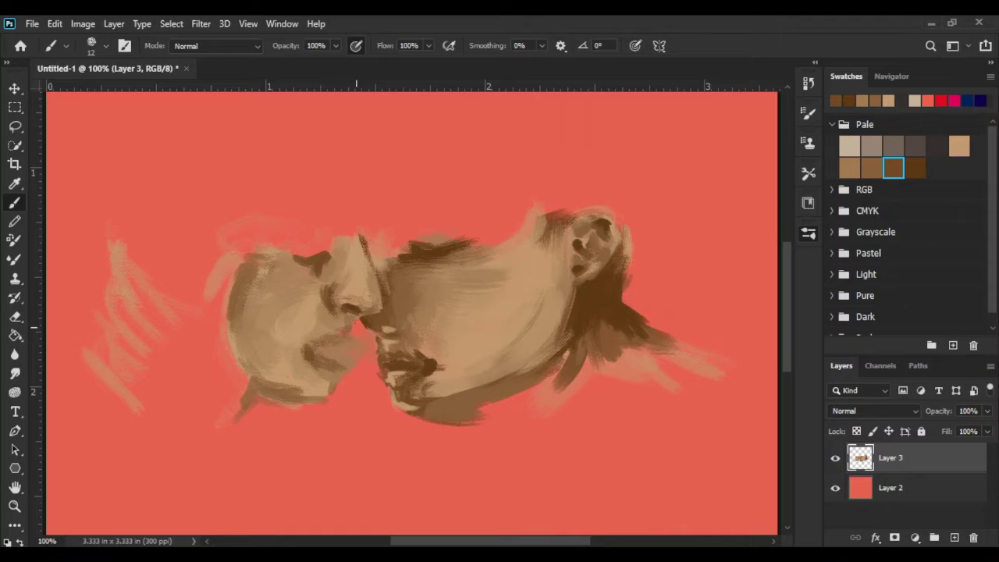
pyautogui.moveTo(328, 305); pyautogui.dragTo(322, 317)
pyautogui.moveTo(317, 359)
pyautogui.mouseDown()
pyautogui.moveTo(341, 386)
pyautogui.moveTo(353, 367)
pyautogui.moveTo(318, 361)
pyautogui.moveTo(312, 401)
pyautogui.mouseUp()
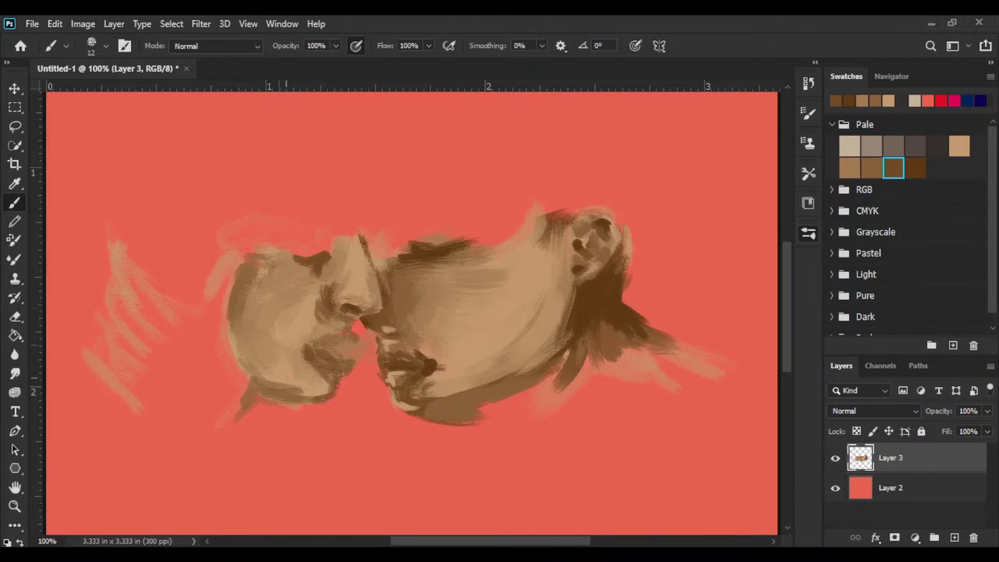
# - Lighten the left face's dark eye area and chin in light tan, softening the chin's bottom edge
pyautogui.click(959, 146)
pyautogui.moveTo(295, 263); pyautogui.dragTo(316, 269)
pyautogui.moveTo(313, 375)
pyautogui.mouseDown()
pyautogui.moveTo(334, 385)
pyautogui.moveTo(332, 378)
pyautogui.mouseUp()
pyautogui.moveTo(273, 390); pyautogui.dragTo(357, 369)
pyautogui.press('e')
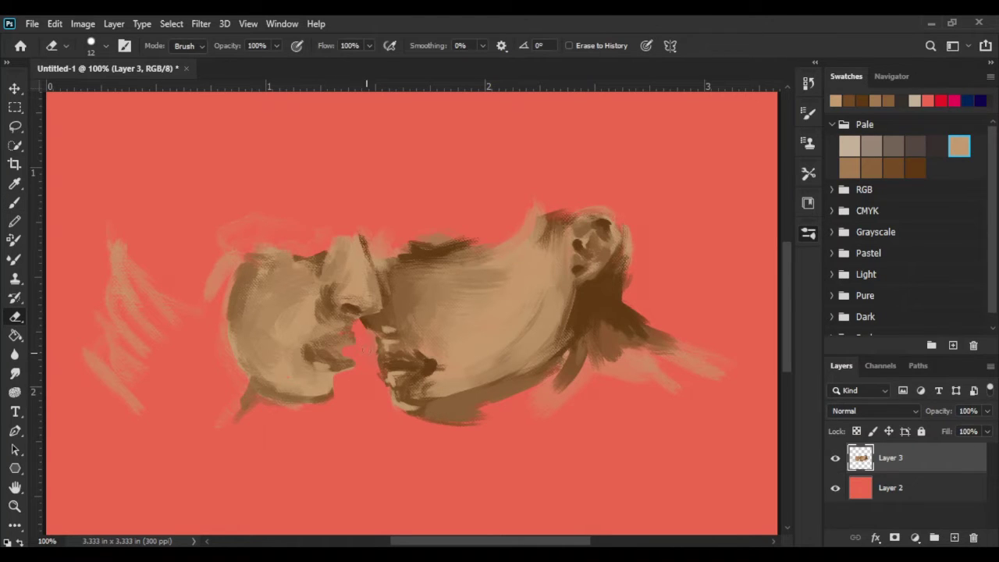
# - Paint bright red lips on the right face, trying and undoing red on the left face
pyautogui.press('b')
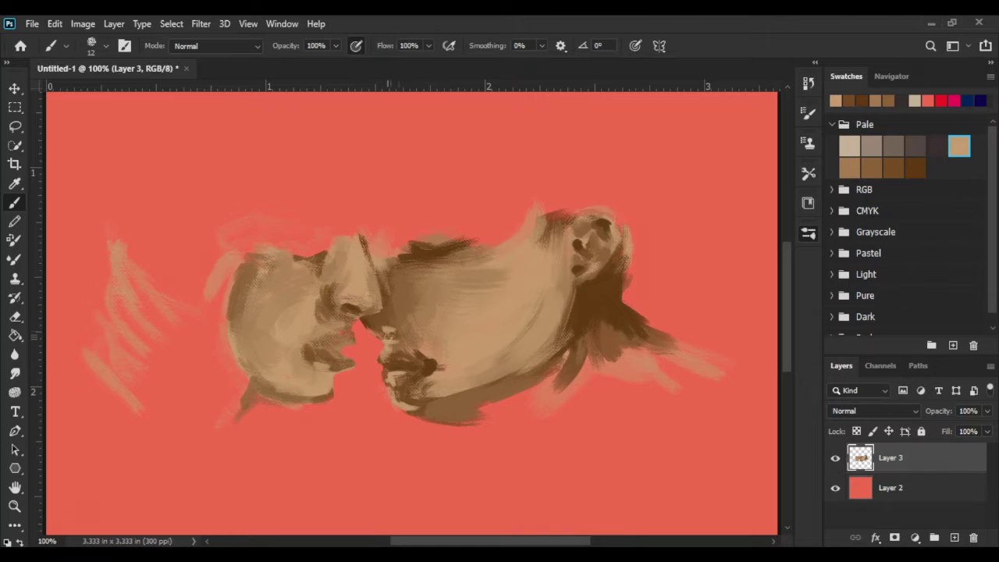
pyautogui.click(941, 101)
pyautogui.moveTo(381, 350)
pyautogui.mouseDown()
pyautogui.moveTo(406, 353)
pyautogui.moveTo(394, 367)
pyautogui.moveTo(409, 367)
pyautogui.moveTo(407, 355)
pyautogui.mouseUp()
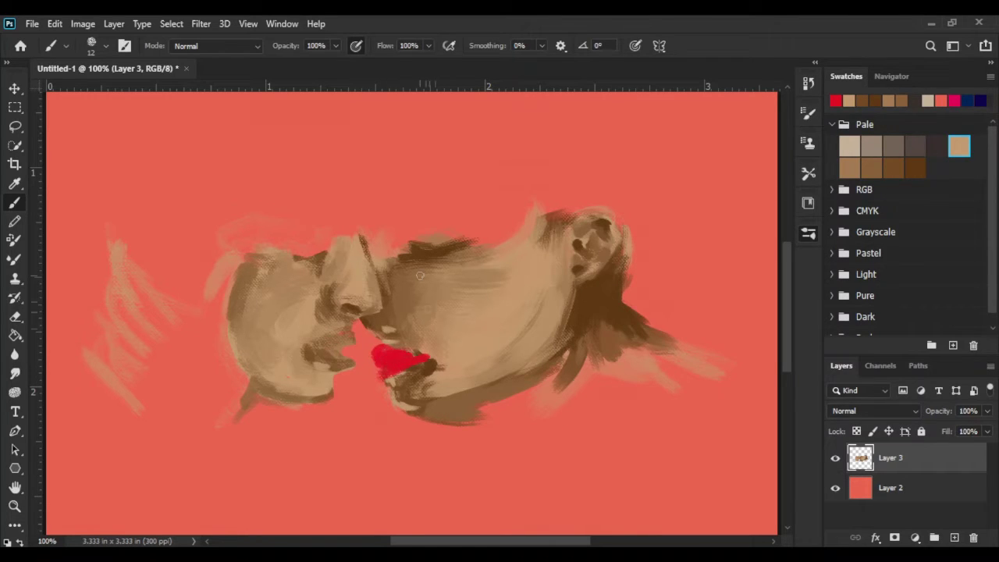
pyautogui.moveTo(341, 364)
pyautogui.mouseDown()
pyautogui.moveTo(330, 361)
pyautogui.moveTo(349, 335)
pyautogui.moveTo(347, 363)
pyautogui.moveTo(332, 360)
pyautogui.mouseUp()
pyautogui.hotkey('ctrl', 'z')
pyautogui.hotkey('ctrl', 'z')
pyautogui.hotkey('ctrl', 'z')
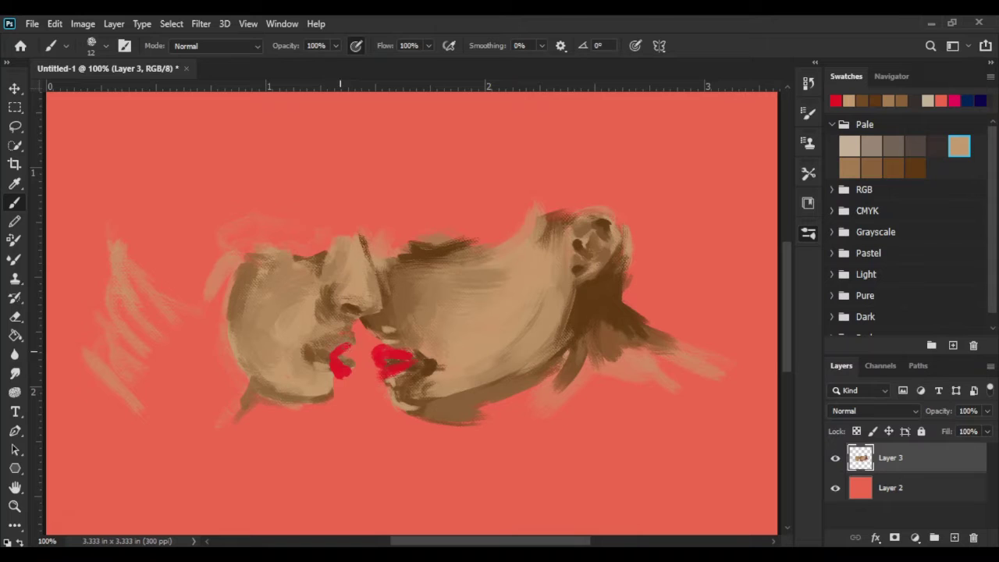
# - Paint pale grey on the right face's chin with a larger brush
pyautogui.click(934, 148)
pyautogui.press(']')
pyautogui.press(']')
pyautogui.press(']')
pyautogui.moveTo(428, 356)
pyautogui.mouseDown()
pyautogui.moveTo(418, 387)
pyautogui.moveTo(437, 367)
pyautogui.mouseUp()
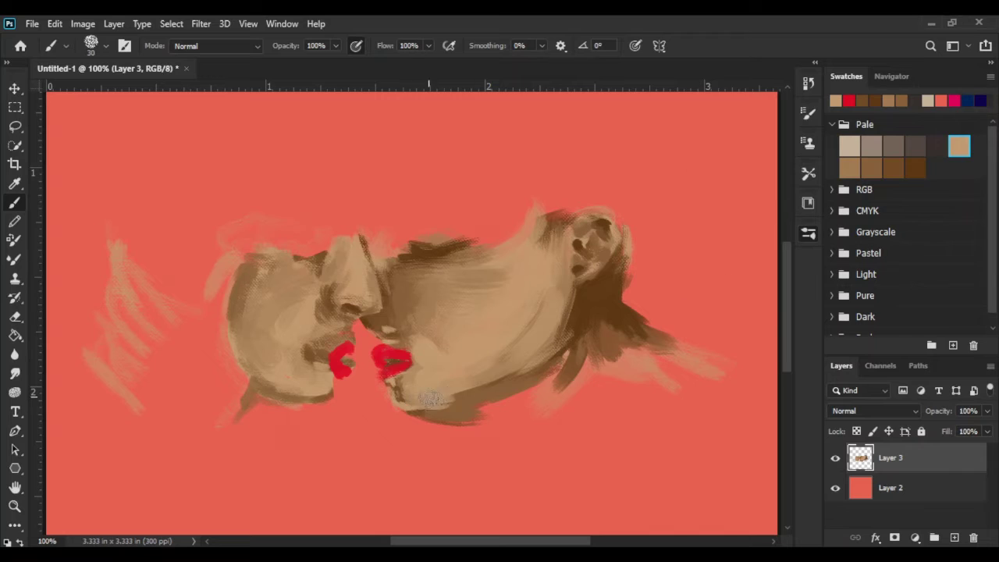
# - Cover the grey chin patch below the right face's lips with tan
pyautogui.moveTo(429, 399); pyautogui.dragTo(499, 382)
pyautogui.click(849, 168)
pyautogui.press('[')
pyautogui.press('[')
pyautogui.press('[')
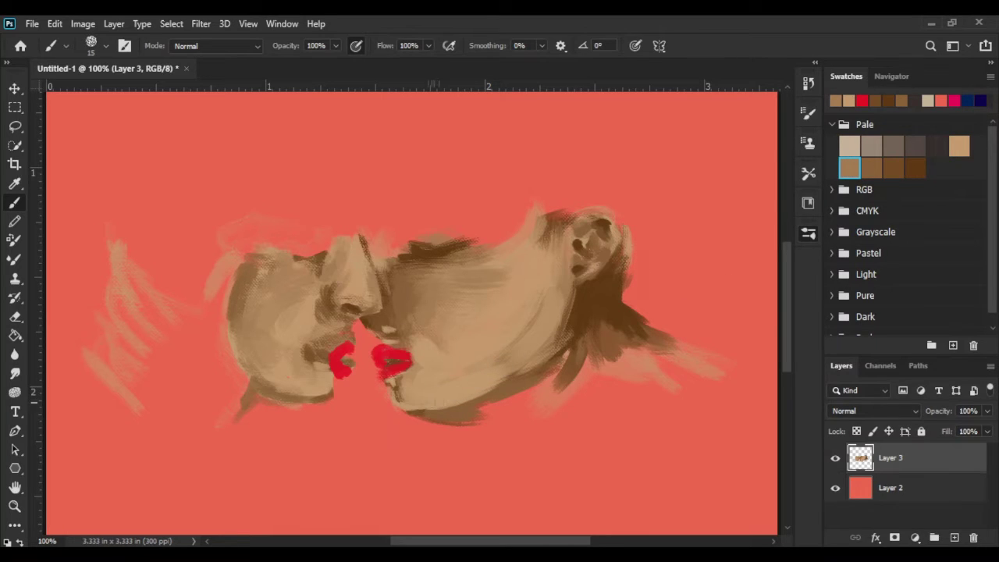
pyautogui.moveTo(397, 388); pyautogui.dragTo(448, 408)
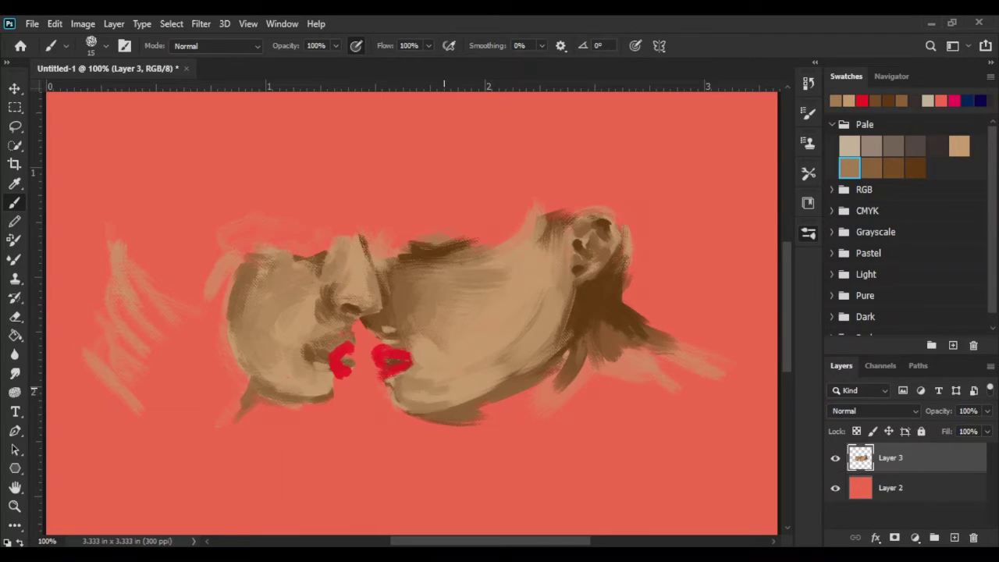
# - Darken the right face's lower jaw with medium and darker brown strokes
pyautogui.click(959, 146)
pyautogui.press('[')
pyautogui.press('[')
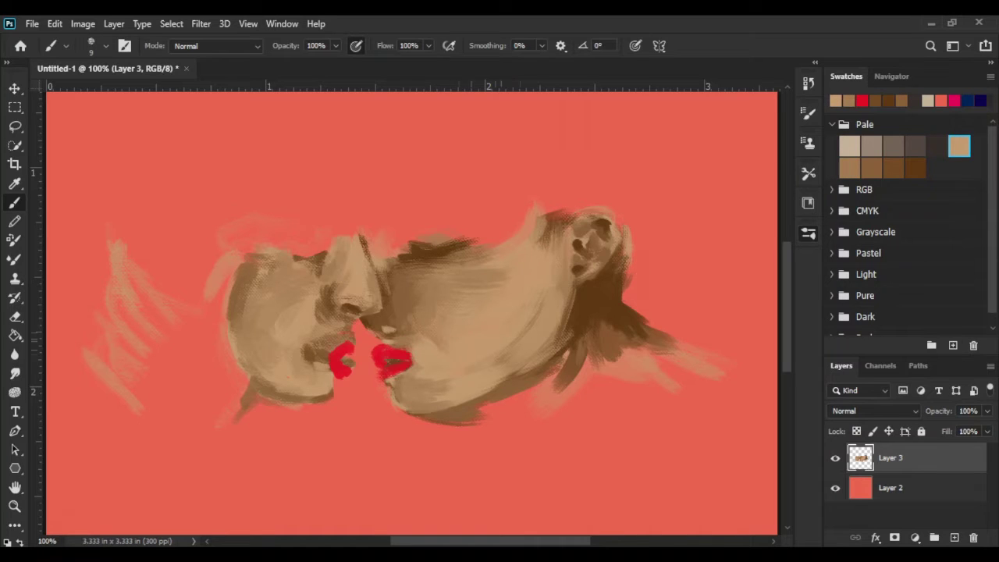
pyautogui.click(849, 165)
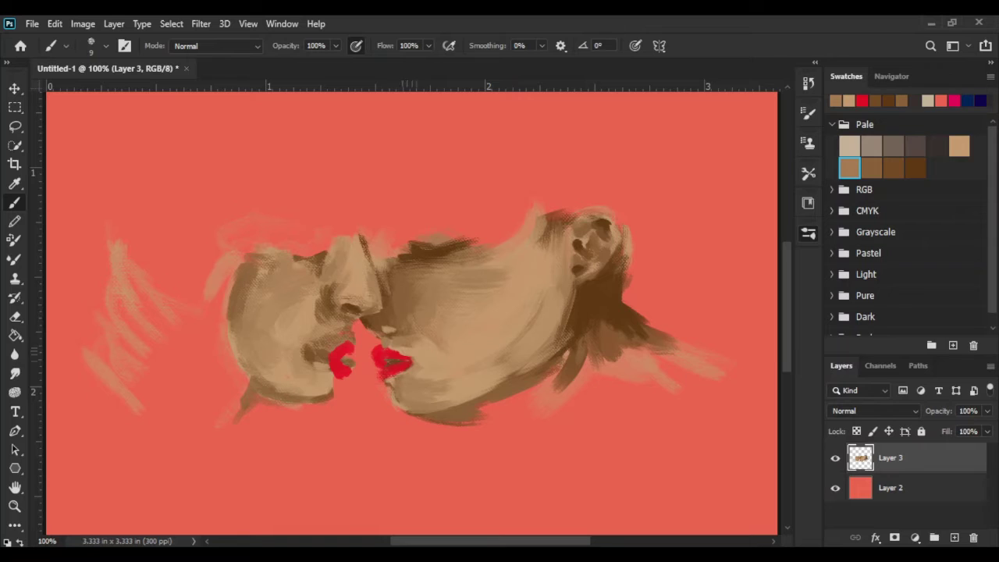
pyautogui.click(966, 145)
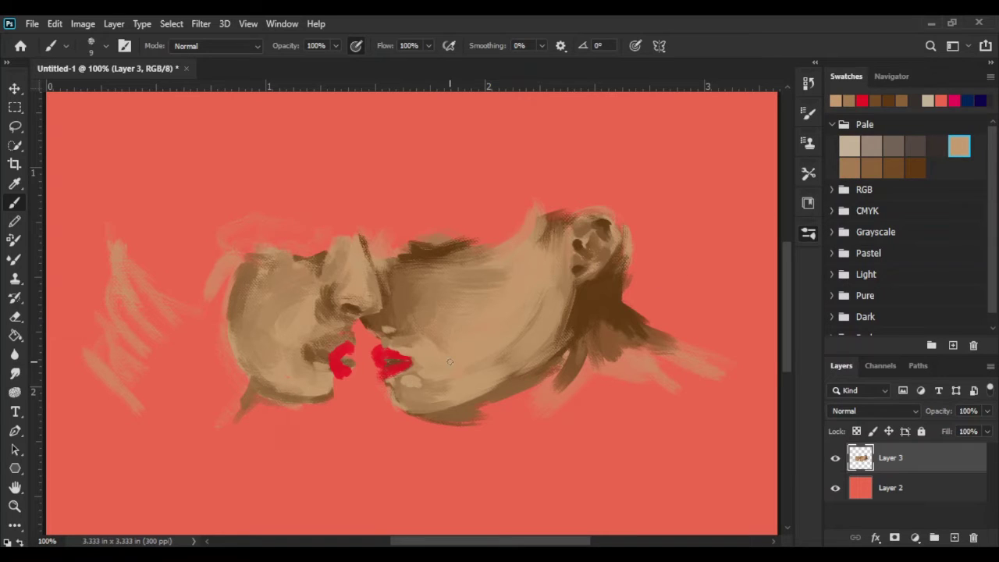
pyautogui.click(870, 162)
pyautogui.moveTo(391, 388)
pyautogui.mouseDown()
pyautogui.moveTo(404, 414)
pyautogui.moveTo(434, 404)
pyautogui.moveTo(398, 382)
pyautogui.moveTo(421, 409)
pyautogui.mouseUp()
pyautogui.click(894, 168)
pyautogui.moveTo(423, 390)
pyautogui.mouseDown()
pyautogui.moveTo(406, 406)
pyautogui.moveTo(435, 401)
pyautogui.moveTo(408, 379)
pyautogui.mouseUp()
# - Tone the right face's red lips down with a muted brown-tan
pyautogui.click(871, 168)
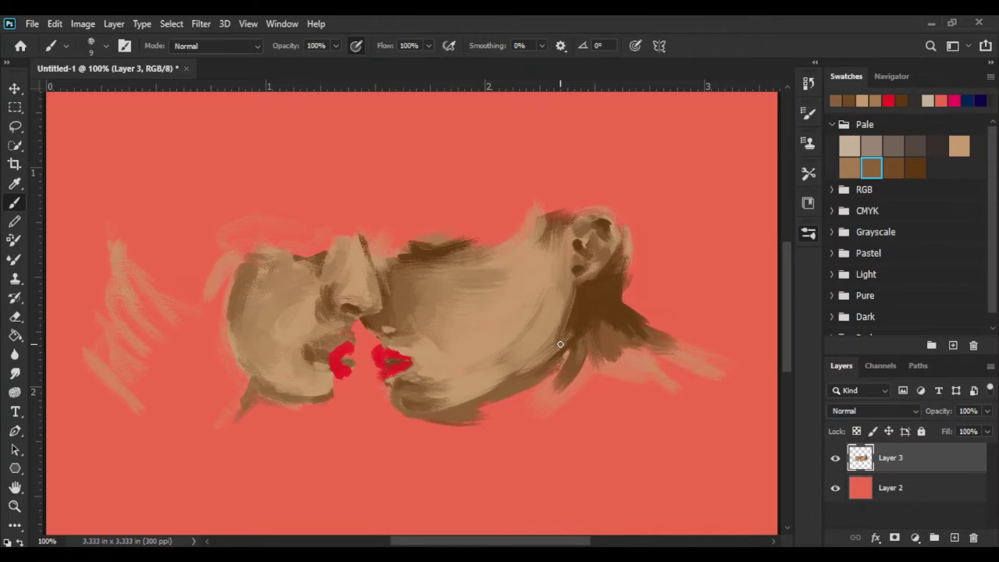
pyautogui.click(849, 167)
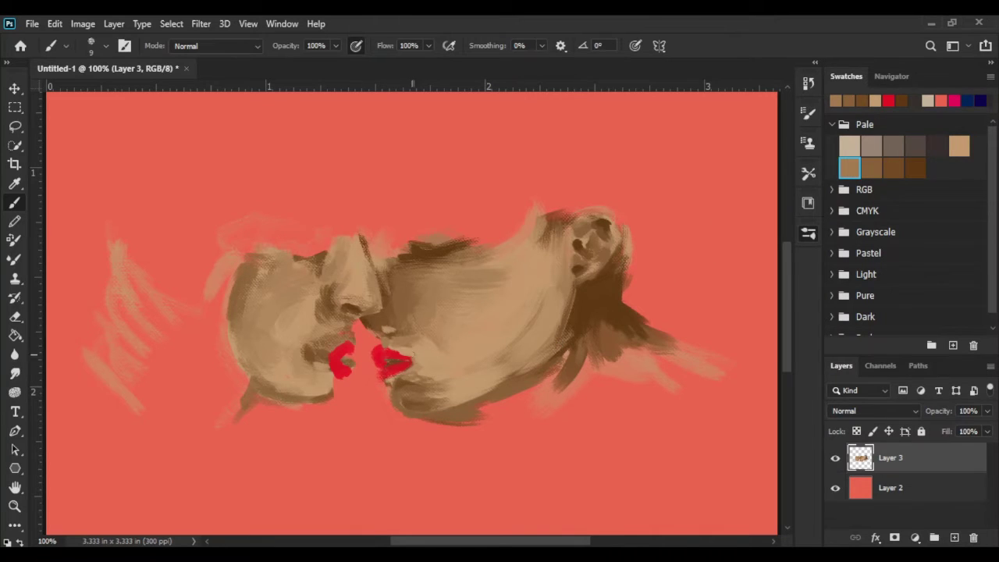
pyautogui.click(899, 167)
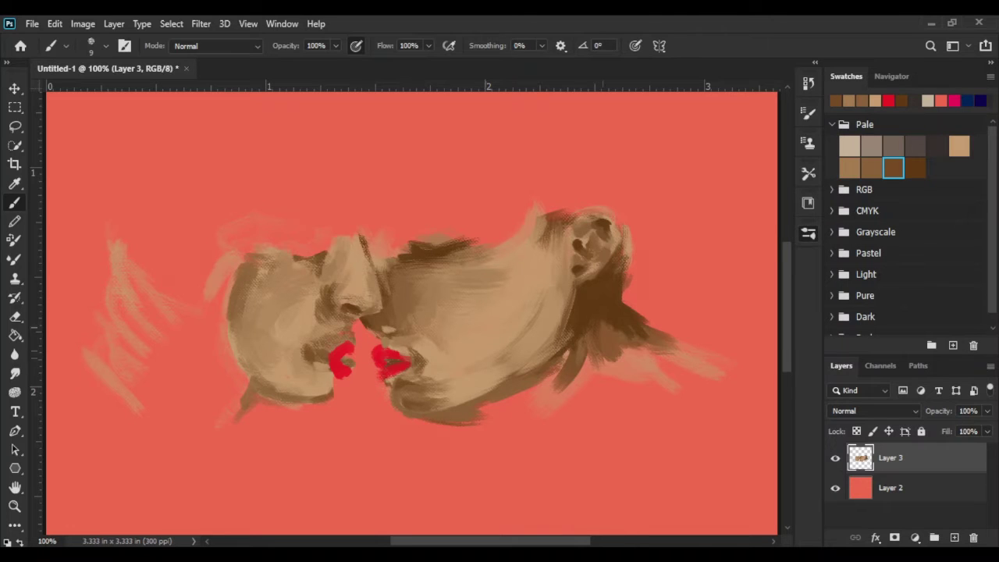
pyautogui.click(959, 146)
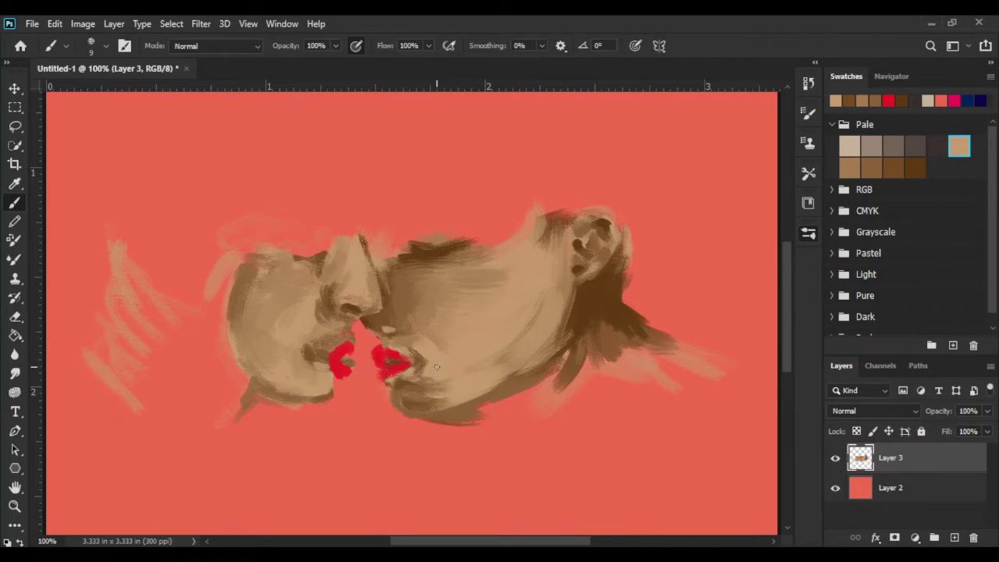
pyautogui.click(849, 168)
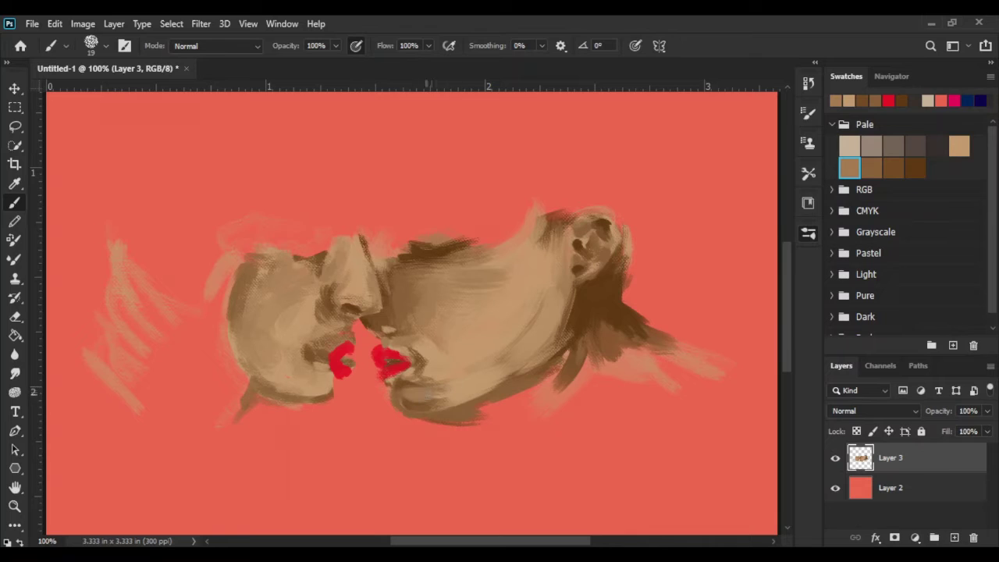
pyautogui.moveTo(374, 353)
pyautogui.mouseDown()
pyautogui.moveTo(397, 369)
pyautogui.moveTo(378, 353)
pyautogui.mouseUp()
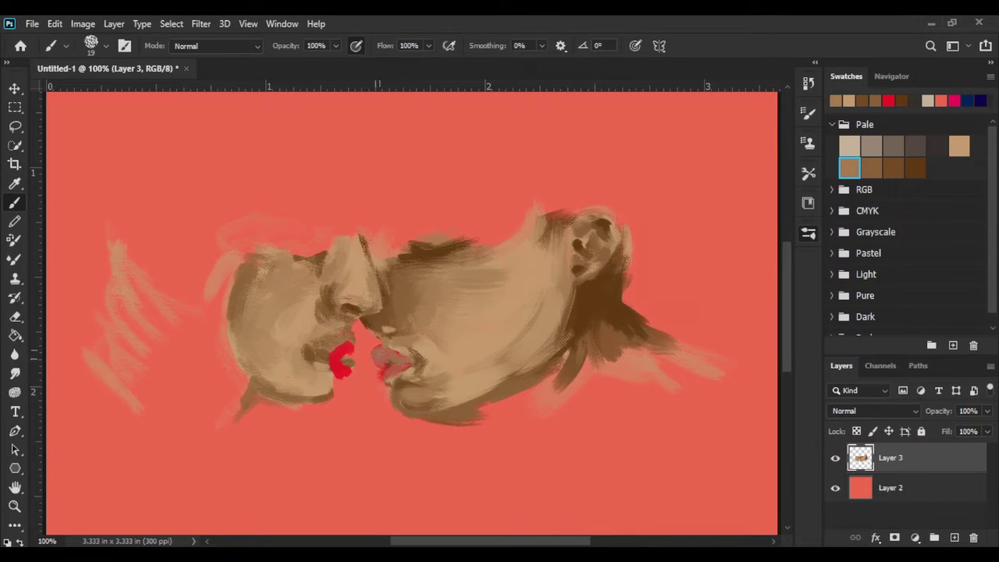
pyautogui.hotkey('ctrl', '+')
pyautogui.hotkey('ctrl', '+')
pyautogui.scroll(-1, 769, 495)
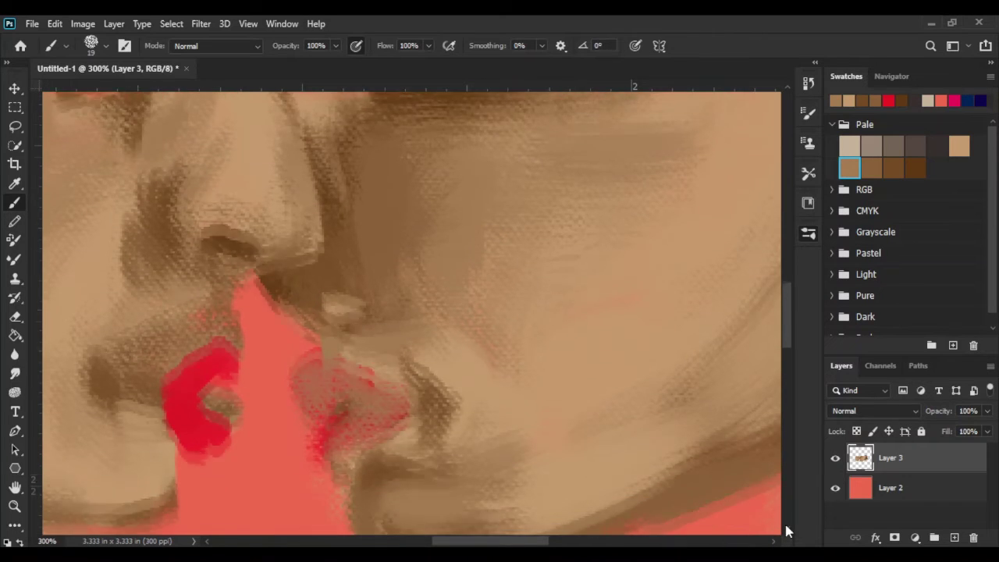
# - Paint a thick dark brown mouth line and a dark stroke under the lower lip
pyautogui.click(915, 167)
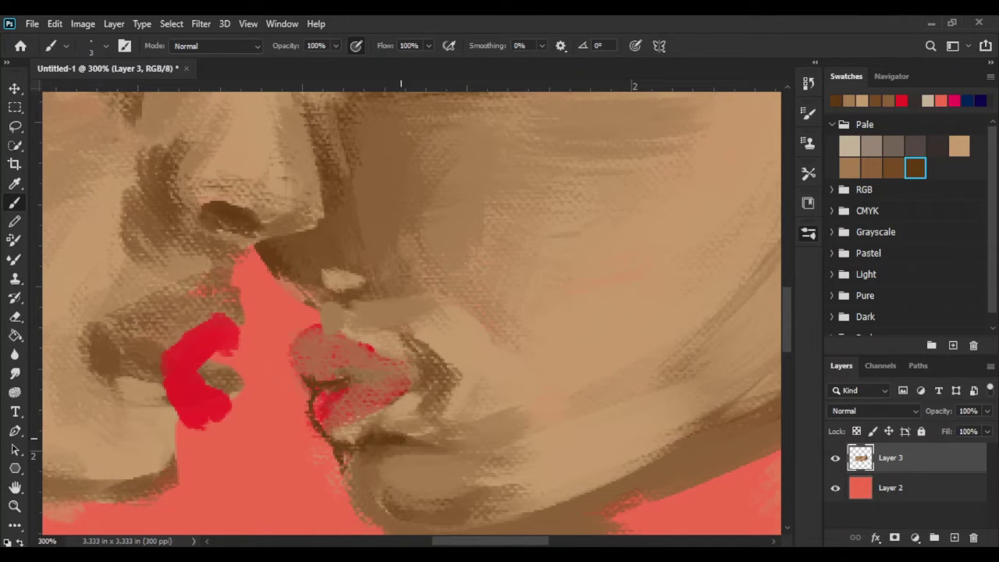
pyautogui.moveTo(440, 372); pyautogui.dragTo(363, 382)
pyautogui.press(']')
pyautogui.press(']')
pyautogui.press(']')
pyautogui.moveTo(437, 379)
pyautogui.mouseDown()
pyautogui.moveTo(303, 375)
pyautogui.moveTo(431, 361)
pyautogui.moveTo(330, 383)
pyautogui.moveTo(308, 374)
pyautogui.moveTo(312, 394)
pyautogui.mouseUp()
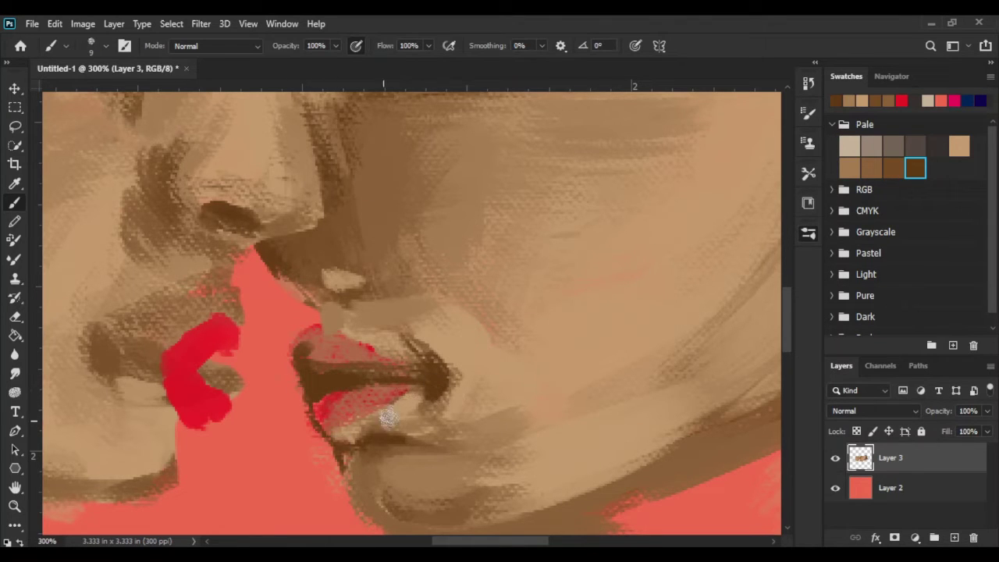
pyautogui.moveTo(383, 420); pyautogui.dragTo(429, 437)
# - Cover the red lips with light tan, then darker brown over the upper-lip specks
pyautogui.click(959, 146)
pyautogui.moveTo(363, 388)
pyautogui.mouseDown()
pyautogui.moveTo(349, 398)
pyautogui.moveTo(401, 390)
pyautogui.moveTo(367, 387)
pyautogui.moveTo(343, 361)
pyautogui.moveTo(312, 365)
pyautogui.moveTo(370, 343)
pyautogui.moveTo(355, 351)
pyautogui.mouseUp()
pyautogui.moveTo(321, 406)
pyautogui.mouseDown()
pyautogui.moveTo(383, 401)
pyautogui.moveTo(325, 408)
pyautogui.mouseUp()
pyautogui.click(849, 167)
pyautogui.moveTo(348, 371)
pyautogui.mouseDown()
pyautogui.moveTo(331, 355)
pyautogui.moveTo(341, 343)
pyautogui.moveTo(389, 353)
pyautogui.moveTo(386, 393)
pyautogui.mouseUp()
# - Darken the upper lip edge and the nostril shadow in dark brown
pyautogui.click(911, 168)
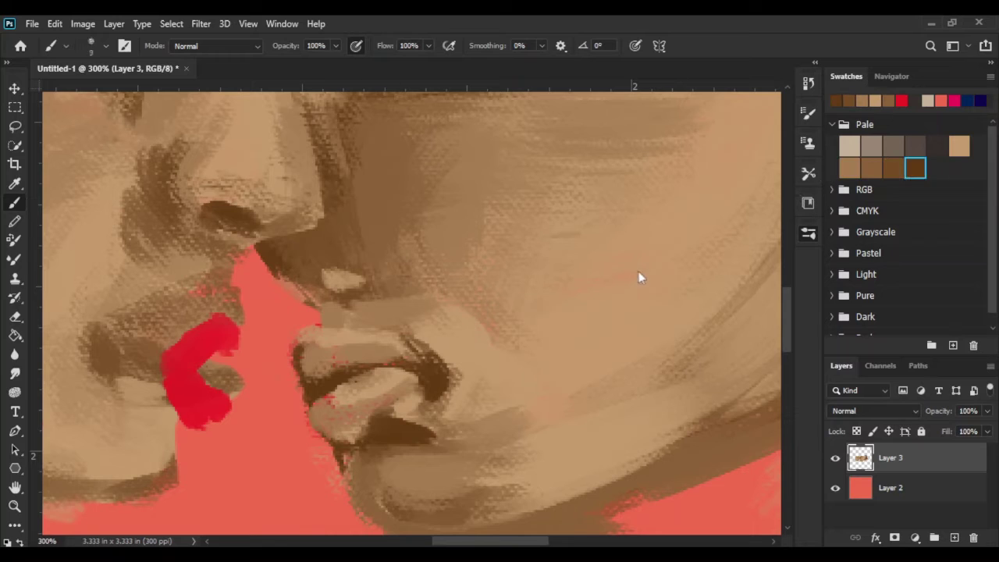
pyautogui.moveTo(316, 318); pyautogui.dragTo(304, 332)
pyautogui.moveTo(329, 287)
pyautogui.mouseDown()
pyautogui.moveTo(347, 320)
pyautogui.moveTo(285, 272)
pyautogui.mouseUp()
pyautogui.moveTo(365, 297)
pyautogui.mouseDown()
pyautogui.moveTo(306, 278)
pyautogui.moveTo(309, 234)
pyautogui.moveTo(296, 261)
pyautogui.moveTo(355, 238)
pyautogui.mouseUp()
pyautogui.press(']')
pyautogui.press(']')
pyautogui.press(']')
# - Paint medium brown on the lower lip and darken its underside and the lip corner
pyautogui.click(871, 168)
pyautogui.moveTo(378, 390)
pyautogui.mouseDown()
pyautogui.moveTo(336, 406)
pyautogui.moveTo(402, 407)
pyautogui.mouseUp()
pyautogui.click(915, 168)
pyautogui.press('[')
pyautogui.press('[')
pyautogui.press('[')
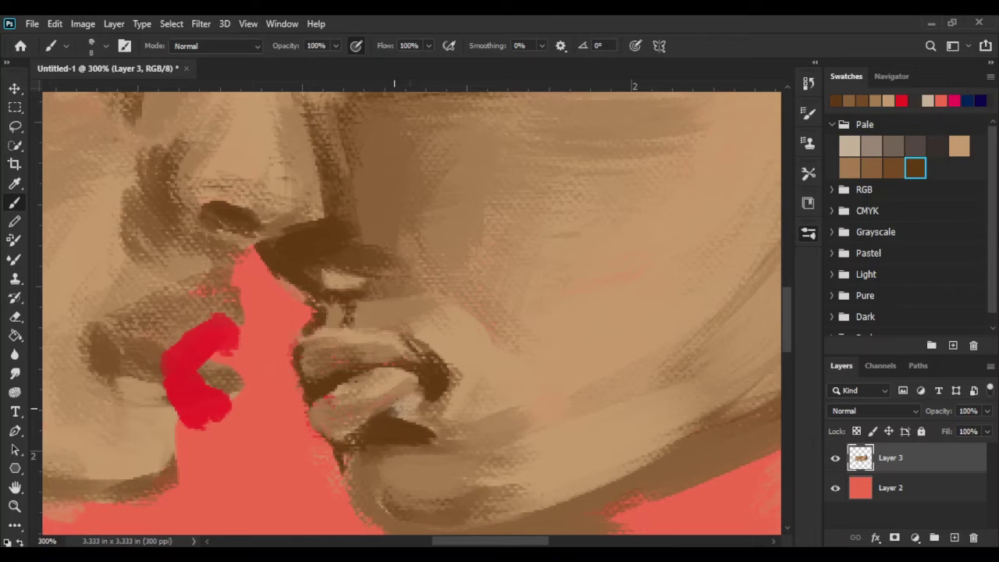
pyautogui.moveTo(340, 428); pyautogui.dragTo(312, 419)
pyautogui.moveTo(445, 383); pyautogui.dragTo(395, 372)
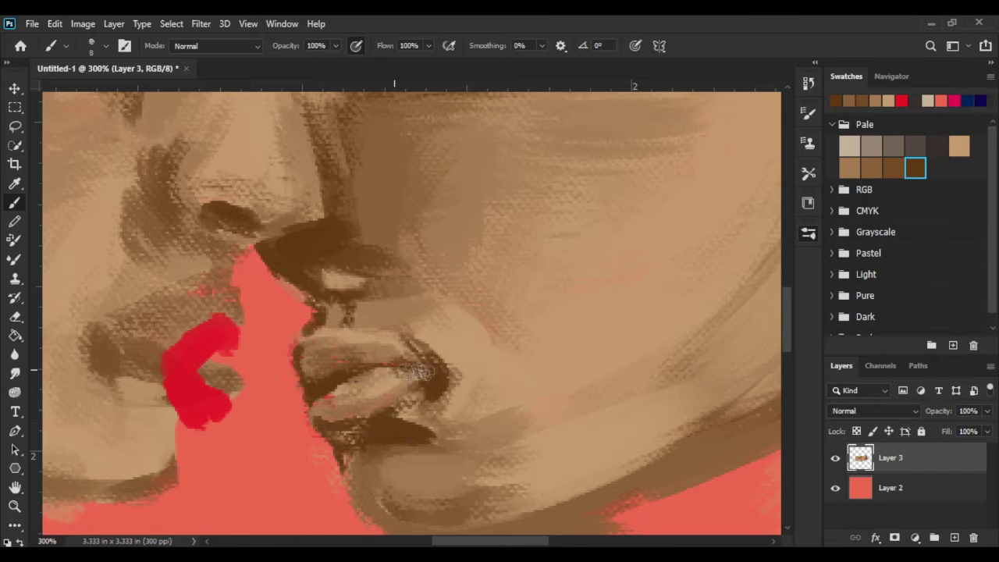
# - Lighten the upper lip with tan, then shade it over in brown with a larger brush
pyautogui.keyDown('alt'); pyautogui.click(406, 396); pyautogui.keyUp('alt')
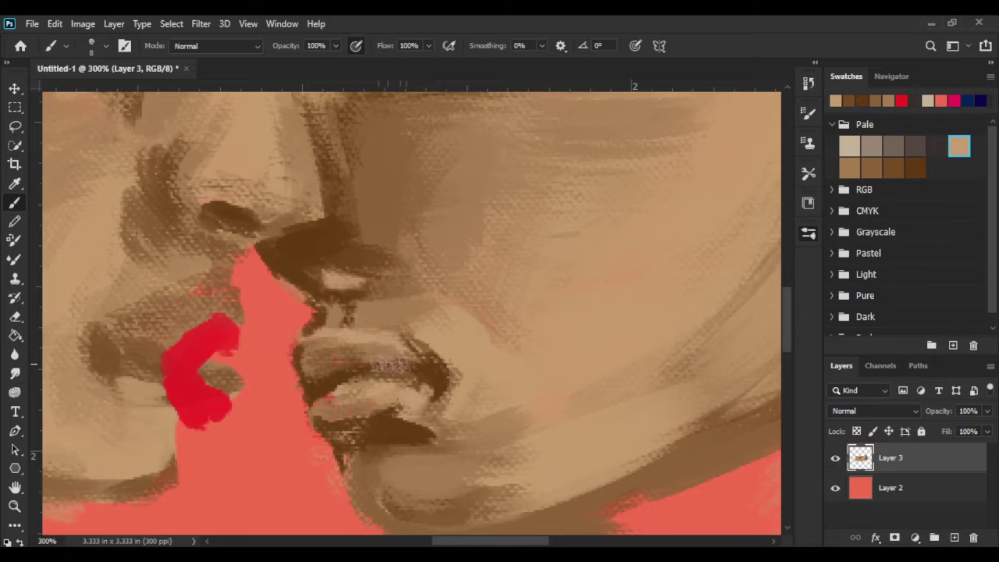
pyautogui.moveTo(402, 363); pyautogui.dragTo(449, 357)
pyautogui.moveTo(320, 352); pyautogui.dragTo(398, 336)
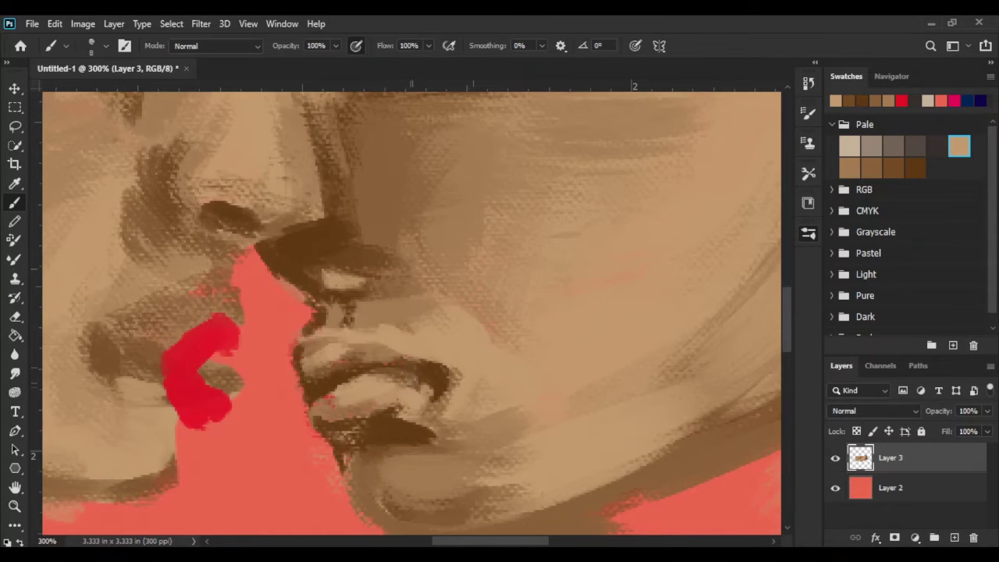
pyautogui.click(849, 167)
pyautogui.press(']')
pyautogui.press(']')
pyautogui.press(']')
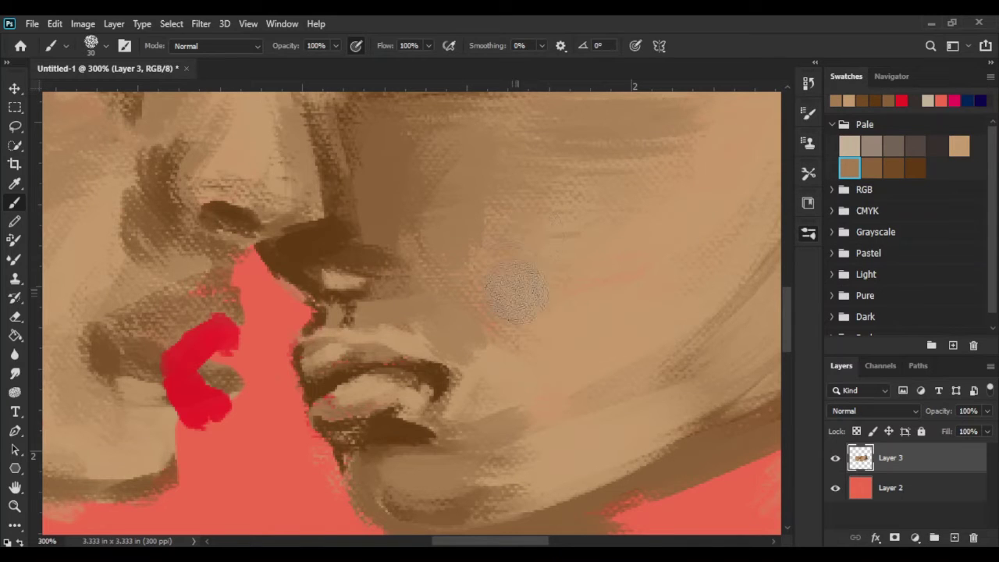
pyautogui.moveTo(312, 365)
pyautogui.mouseDown()
pyautogui.moveTo(398, 347)
pyautogui.moveTo(433, 366)
pyautogui.moveTo(408, 364)
pyautogui.moveTo(386, 386)
pyautogui.mouseUp()
# - Rework the dark brown hatching along the lip line
pyautogui.click(915, 167)
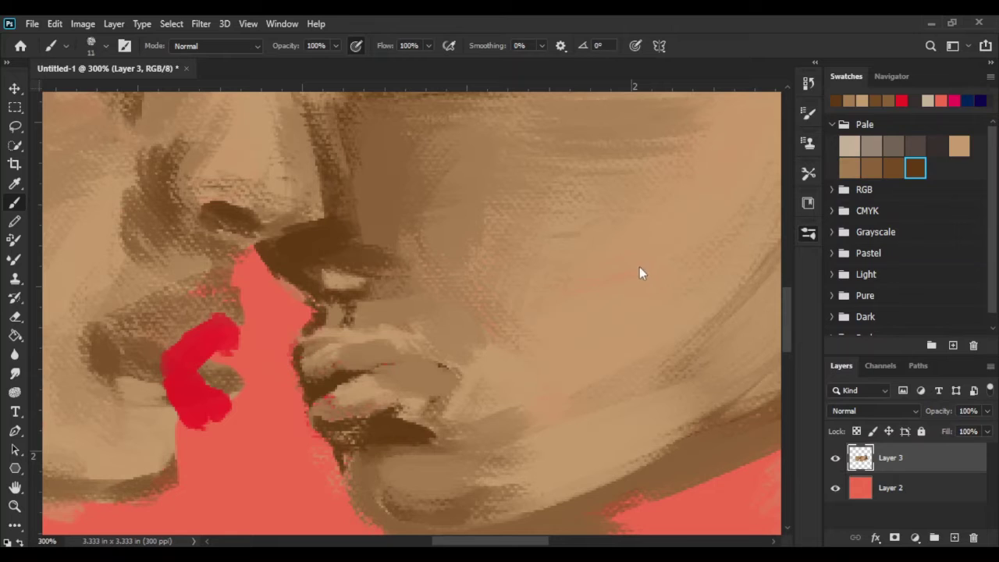
pyautogui.moveTo(467, 353)
pyautogui.mouseDown()
pyautogui.moveTo(344, 370)
pyautogui.moveTo(484, 366)
pyautogui.mouseUp()
pyautogui.moveTo(464, 320); pyautogui.dragTo(476, 363)
pyautogui.moveTo(422, 343)
pyautogui.mouseDown()
pyautogui.moveTo(347, 375)
pyautogui.moveTo(446, 338)
pyautogui.moveTo(330, 383)
pyautogui.moveTo(475, 346)
pyautogui.moveTo(460, 322)
pyautogui.mouseUp()
# - Build up brown on the lower lip and soften the upper lip line
pyautogui.click(893, 167)
pyautogui.moveTo(375, 343)
pyautogui.mouseDown()
pyautogui.moveTo(312, 367)
pyautogui.moveTo(445, 335)
pyautogui.moveTo(468, 398)
pyautogui.mouseUp()
pyautogui.moveTo(401, 406); pyautogui.dragTo(458, 376)
pyautogui.moveTo(381, 420); pyautogui.dragTo(478, 343)
pyautogui.moveTo(336, 402); pyautogui.dragTo(320, 425)
pyautogui.moveTo(363, 346); pyautogui.dragTo(440, 320)
pyautogui.moveTo(343, 328); pyautogui.dragTo(296, 340)
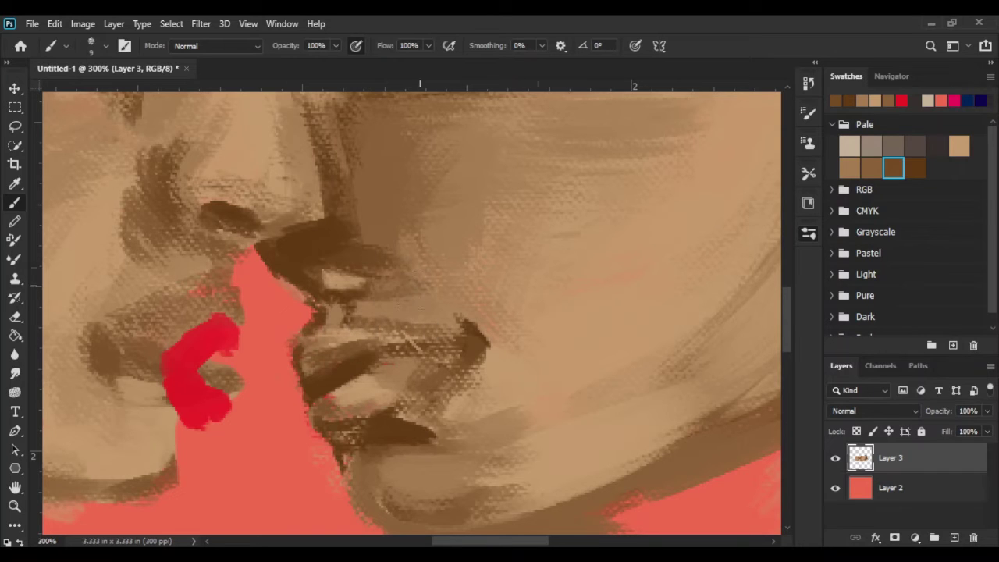
# - Add mid-brown lip strokes and light tan across the lower lip, chin and jaw
pyautogui.keyDown('alt'); pyautogui.click(420, 312); pyautogui.keyUp('alt')
pyautogui.moveTo(377, 344); pyautogui.dragTo(343, 367)
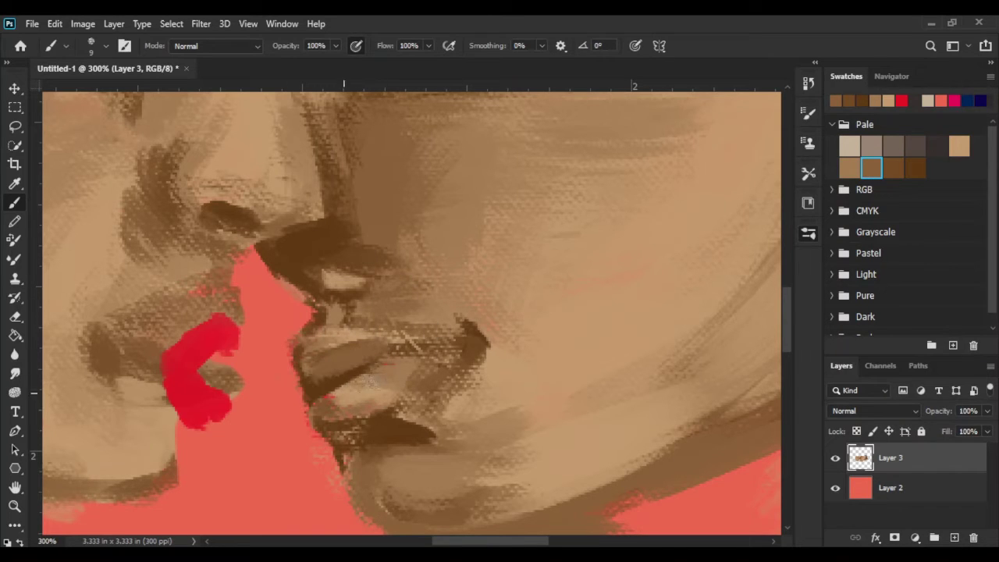
pyautogui.keyDown('alt'); pyautogui.click(412, 384); pyautogui.keyUp('alt')
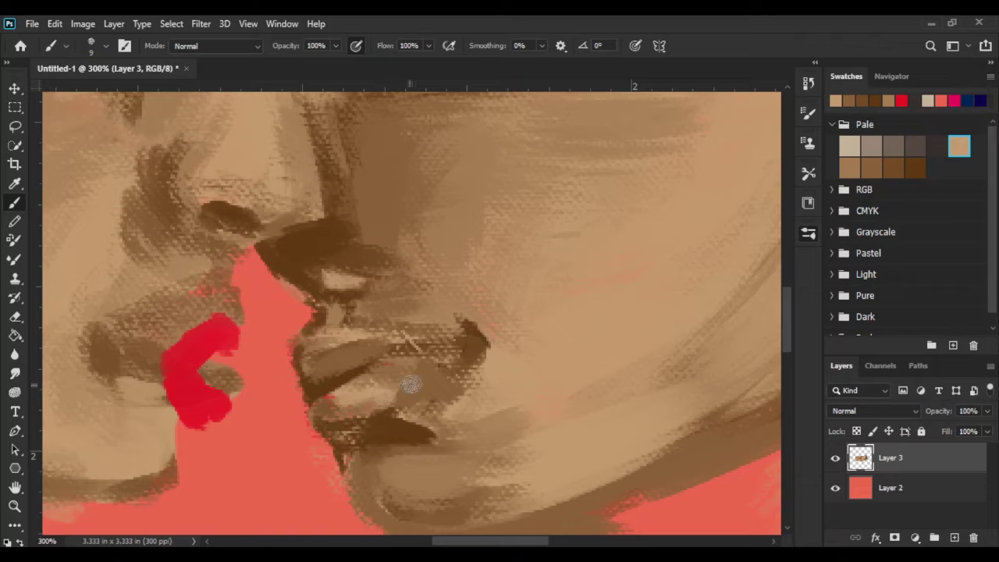
pyautogui.moveTo(411, 384); pyautogui.dragTo(456, 390)
pyautogui.moveTo(368, 510); pyautogui.dragTo(394, 488)
pyautogui.moveTo(445, 463); pyautogui.dragTo(528, 438)
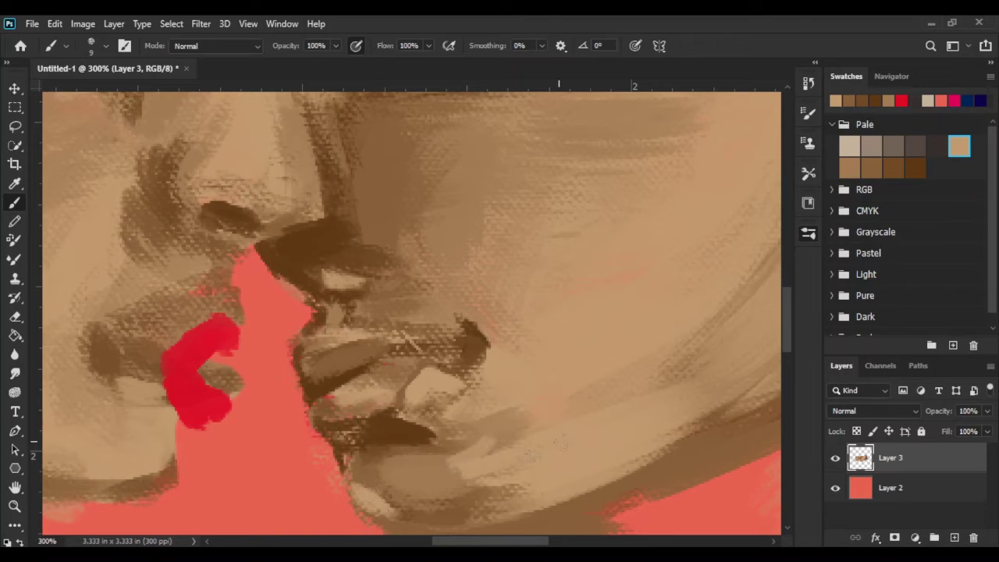
pyautogui.moveTo(483, 469); pyautogui.dragTo(437, 477)
pyautogui.moveTo(327, 351)
pyautogui.mouseDown()
pyautogui.moveTo(334, 357)
pyautogui.moveTo(324, 364)
pyautogui.mouseUp()
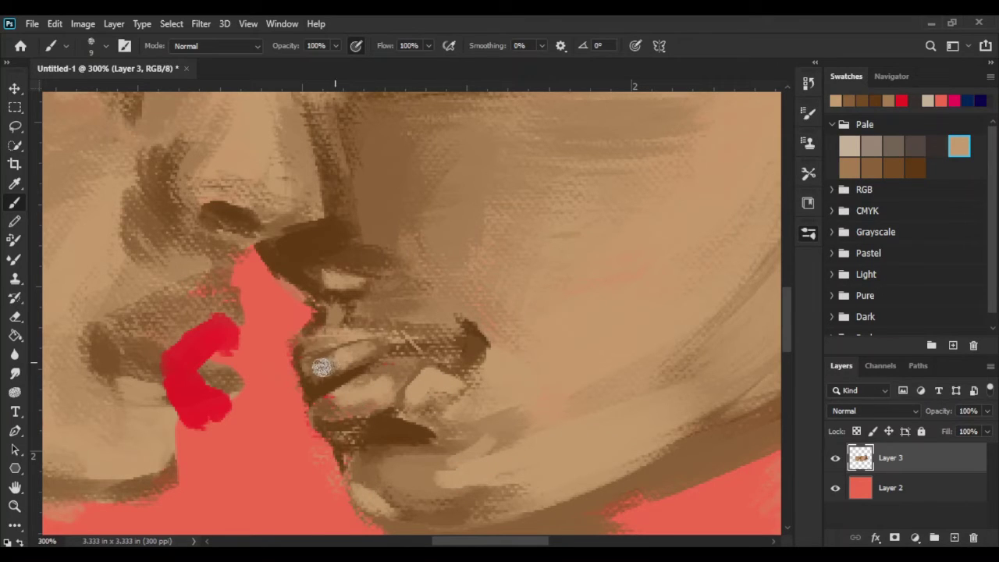
pyautogui.click(916, 168)
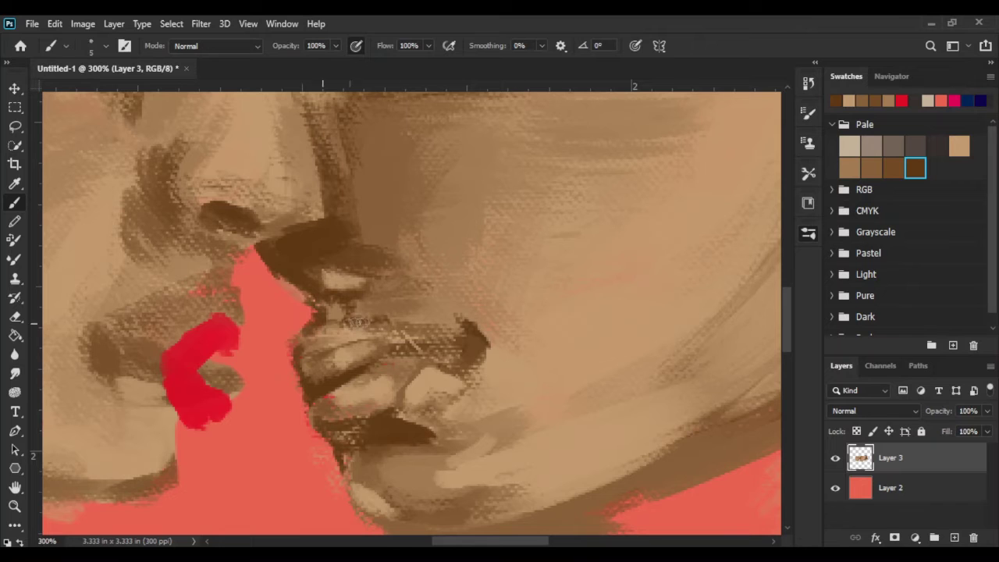
pyautogui.scroll(-5, 499, 256)
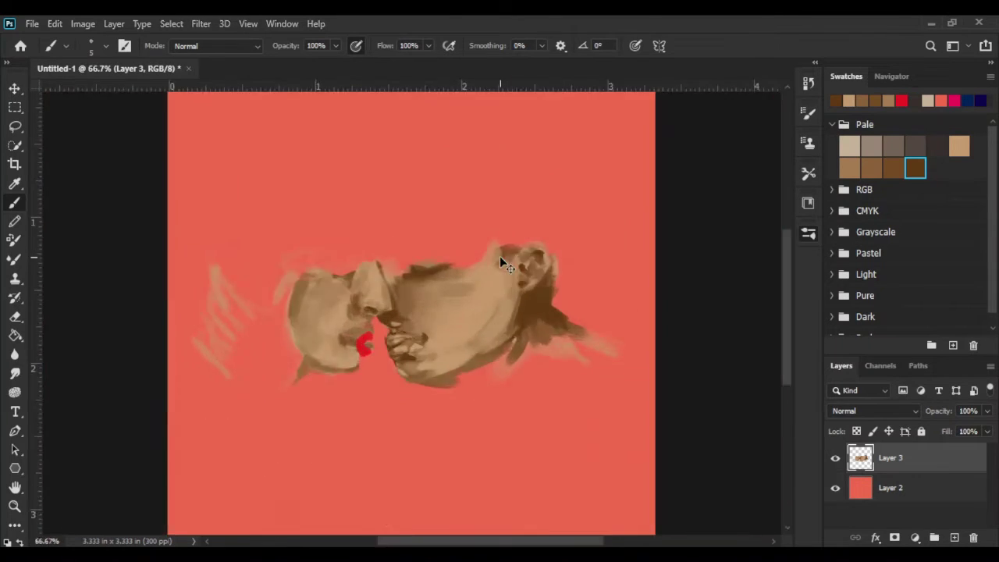
# - Smooth the right face's cheek with a larger light tan brush stroke
pyautogui.scroll(4, 499, 256)
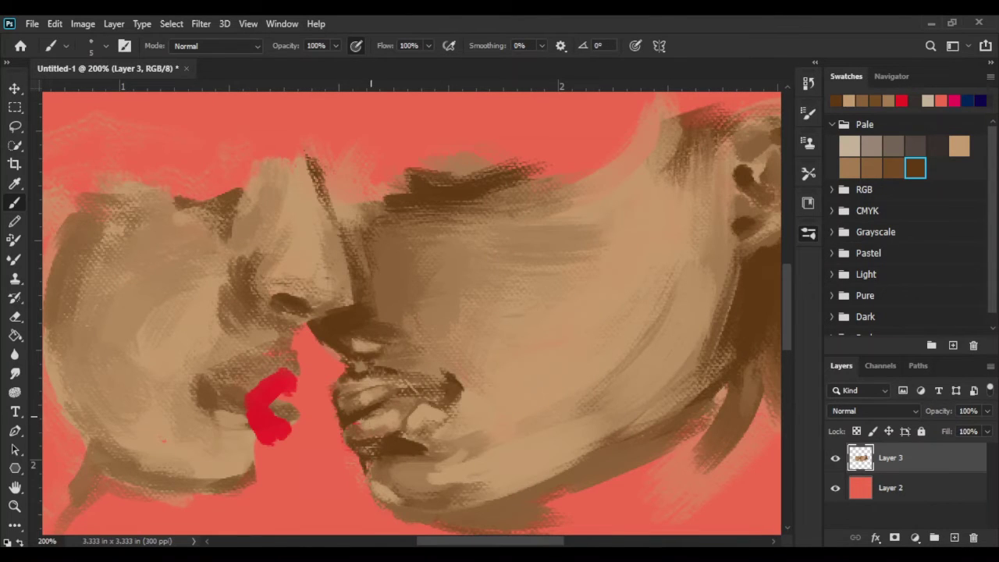
pyautogui.click(959, 146)
pyautogui.press(']')
pyautogui.press(']')
pyautogui.press(']')
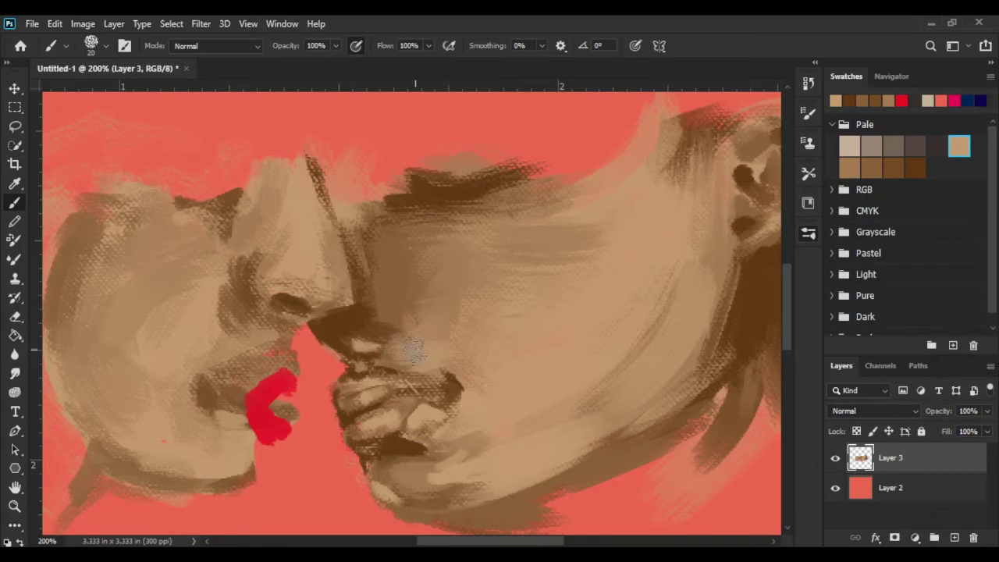
pyautogui.moveTo(439, 260); pyautogui.dragTo(441, 322)
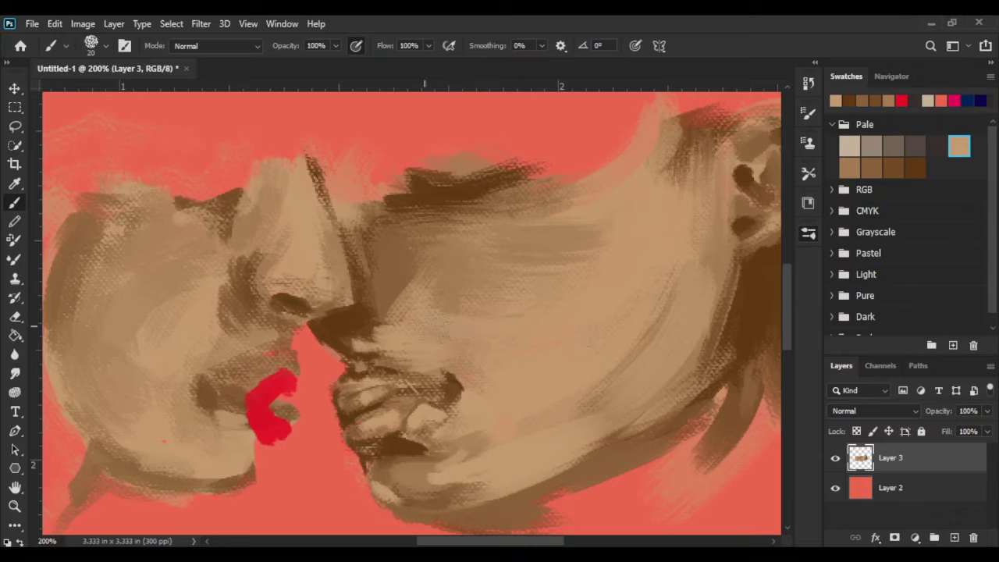
pyautogui.press('[')
pyautogui.press('[')
pyautogui.press('[')
# - Rework the brown shading between the nose and cheek down toward the eye
pyautogui.click(872, 167)
pyautogui.press(']')
pyautogui.press(']')
pyautogui.press(']')
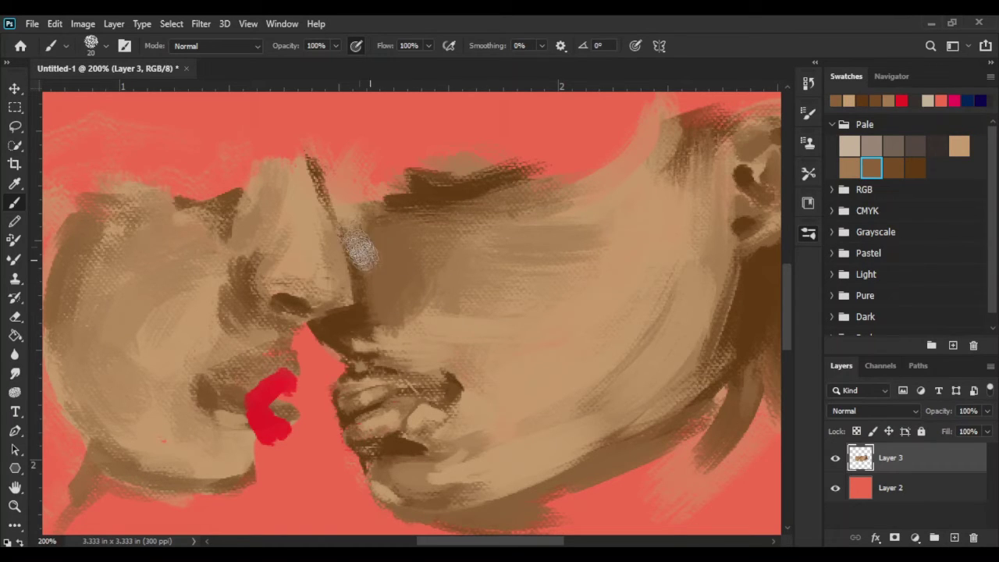
pyautogui.moveTo(352, 249); pyautogui.dragTo(372, 283)
pyautogui.moveTo(367, 216); pyautogui.dragTo(372, 290)
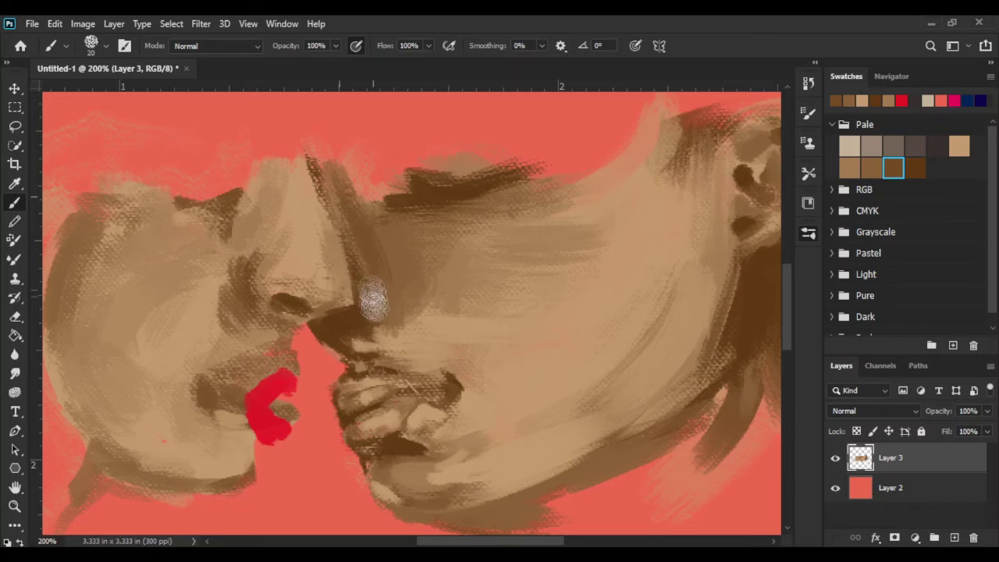
pyautogui.moveTo(352, 227)
pyautogui.mouseDown()
pyautogui.moveTo(416, 364)
pyautogui.moveTo(414, 313)
pyautogui.mouseUp()
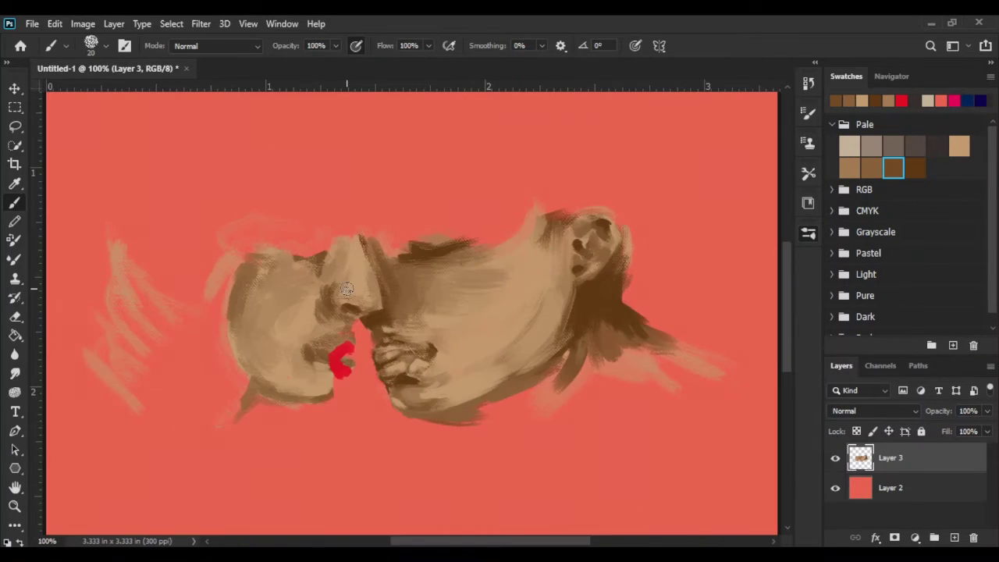
pyautogui.moveTo(459, 542); pyautogui.dragTo(435, 542)
pyautogui.scroll(-2, 781, 523)
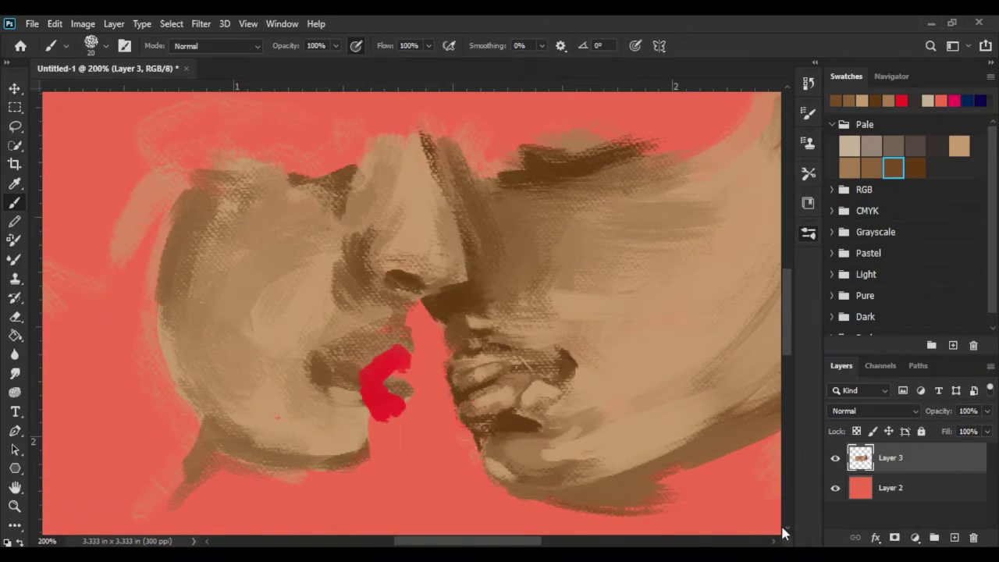
# - Paint brown over the left face's red lips and darken the chin edge and mouth corner
pyautogui.click(871, 168)
pyautogui.moveTo(380, 350)
pyautogui.mouseDown()
pyautogui.moveTo(383, 382)
pyautogui.moveTo(316, 371)
pyautogui.mouseUp()
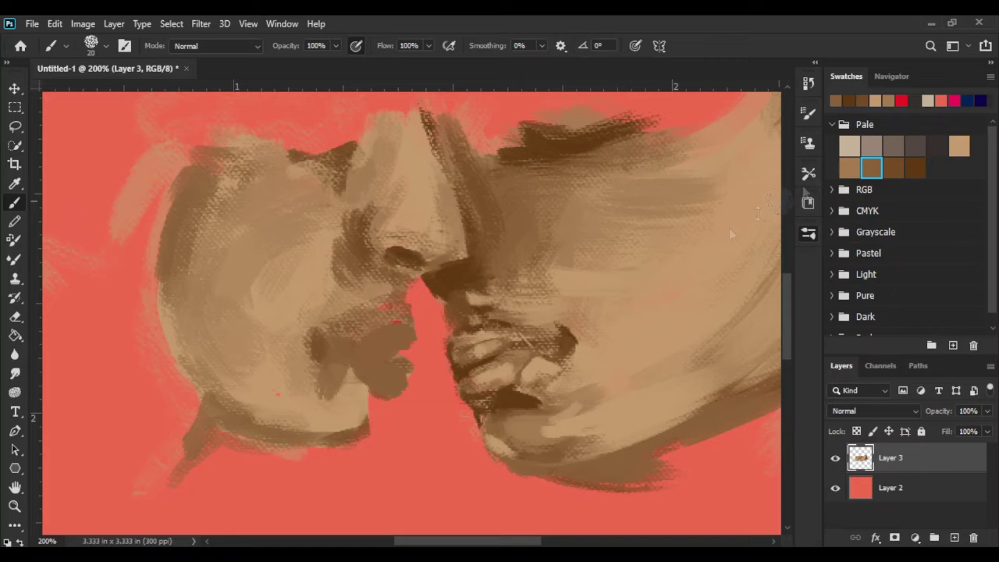
pyautogui.click(915, 167)
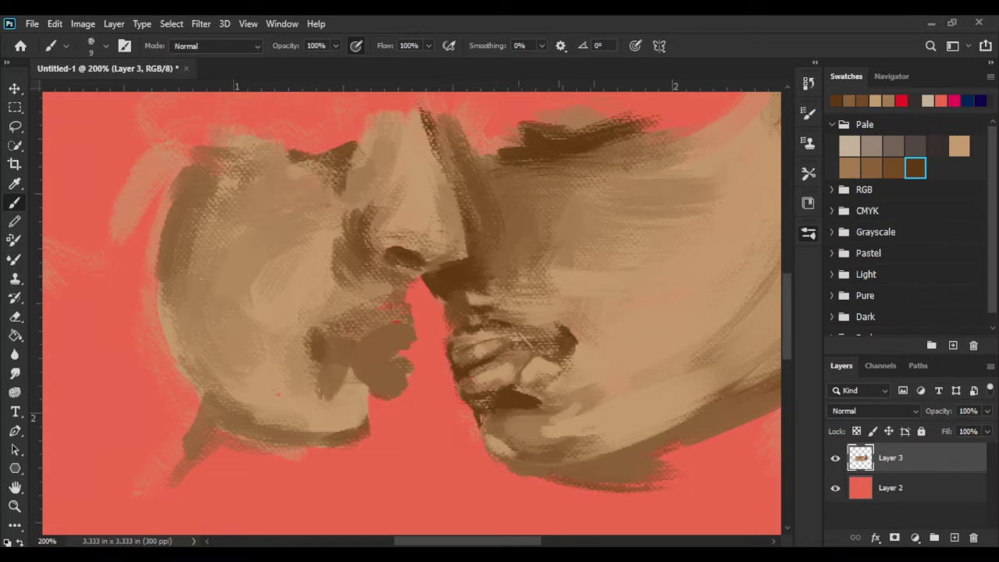
pyautogui.moveTo(369, 399)
pyautogui.mouseDown()
pyautogui.moveTo(366, 437)
pyautogui.moveTo(371, 396)
pyautogui.mouseUp()
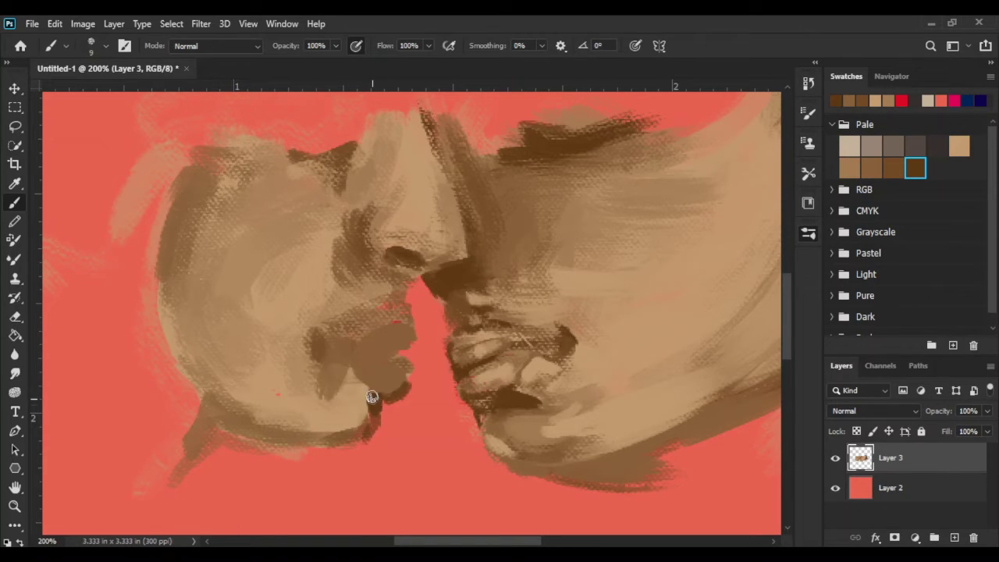
pyautogui.moveTo(360, 332); pyautogui.dragTo(344, 353)
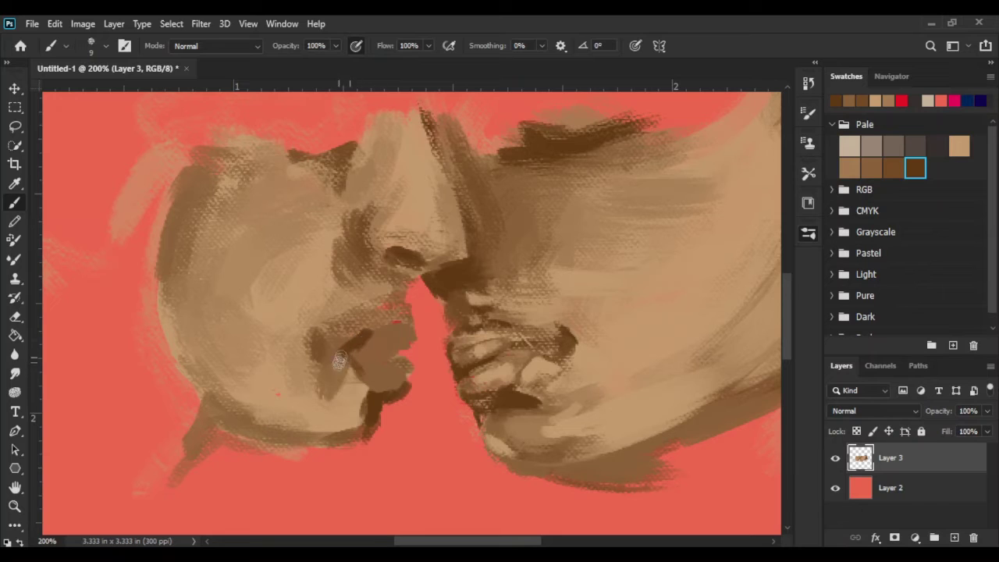
# - Erase part of the chin shadow, then repaint darker chin, jaw and mouth shadows
pyautogui.press('e')
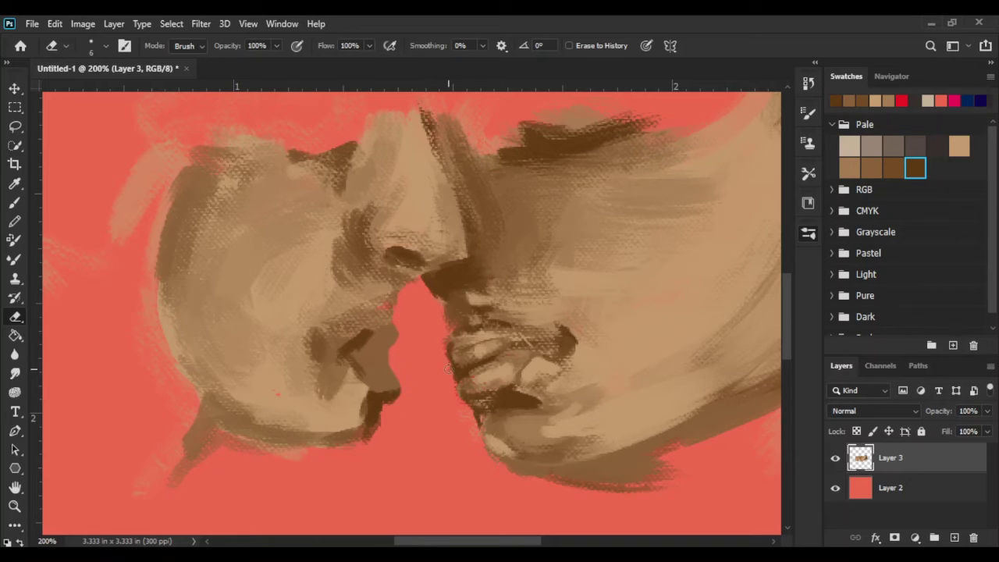
pyautogui.moveTo(383, 407); pyautogui.dragTo(376, 424)
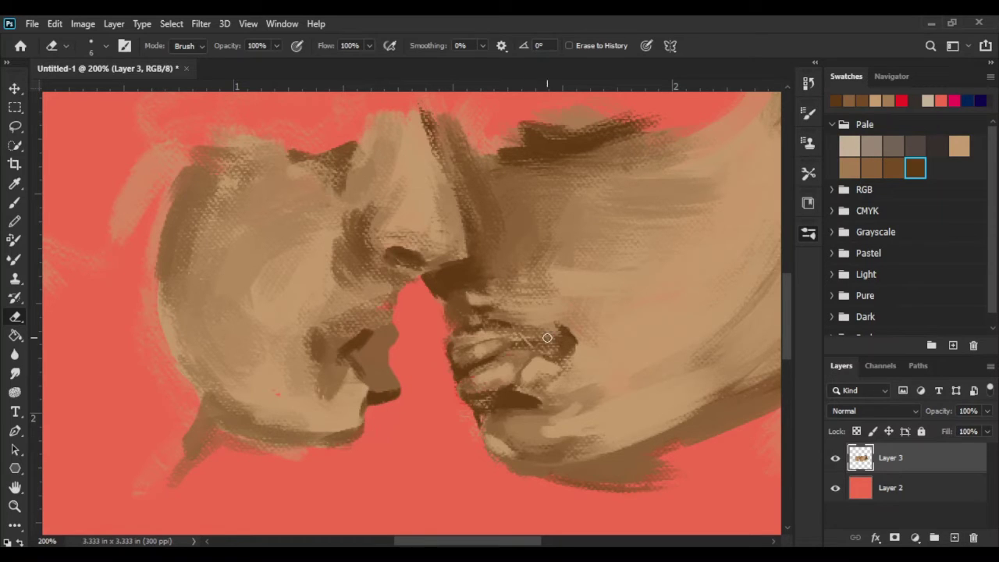
pyautogui.press('b')
pyautogui.moveTo(363, 398); pyautogui.dragTo(334, 439)
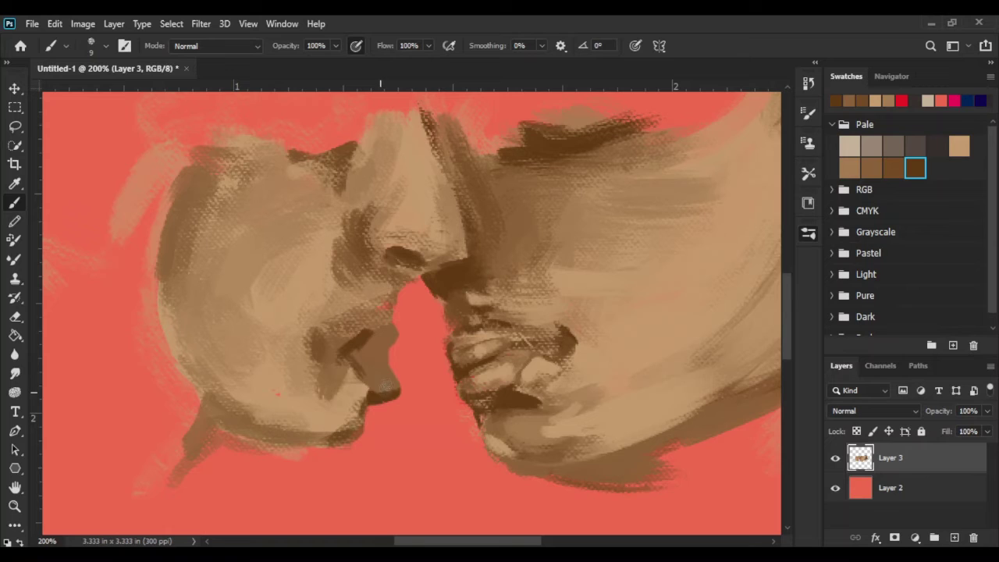
pyautogui.moveTo(381, 331)
pyautogui.mouseDown()
pyautogui.moveTo(358, 373)
pyautogui.moveTo(323, 352)
pyautogui.moveTo(344, 373)
pyautogui.mouseUp()
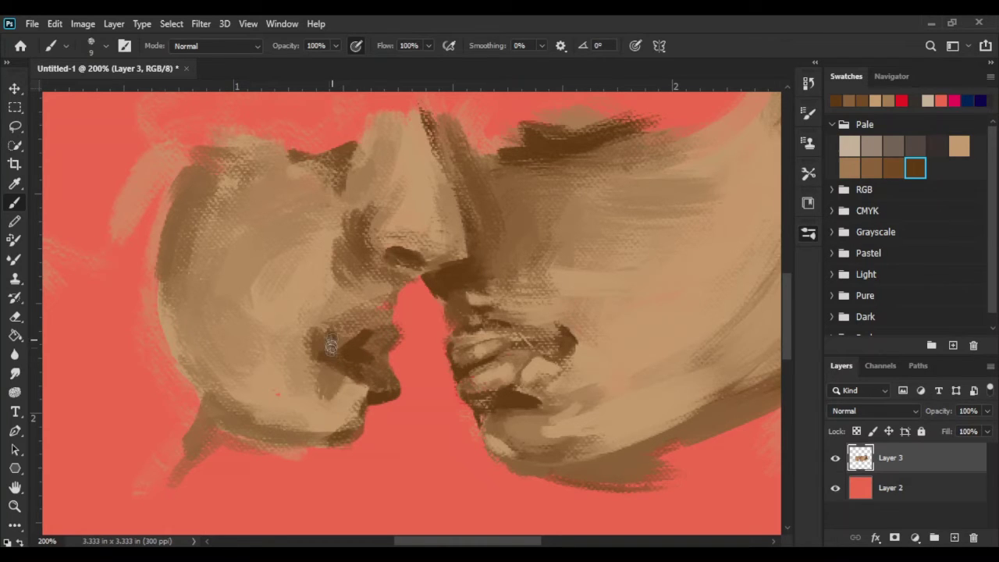
# - Add lighter brown strokes near the chin and on the cheek beside the nose
pyautogui.click(893, 168)
pyautogui.press(']')
pyautogui.press(']')
pyautogui.moveTo(314, 328)
pyautogui.mouseDown()
pyautogui.moveTo(308, 374)
pyautogui.moveTo(315, 344)
pyautogui.mouseUp()
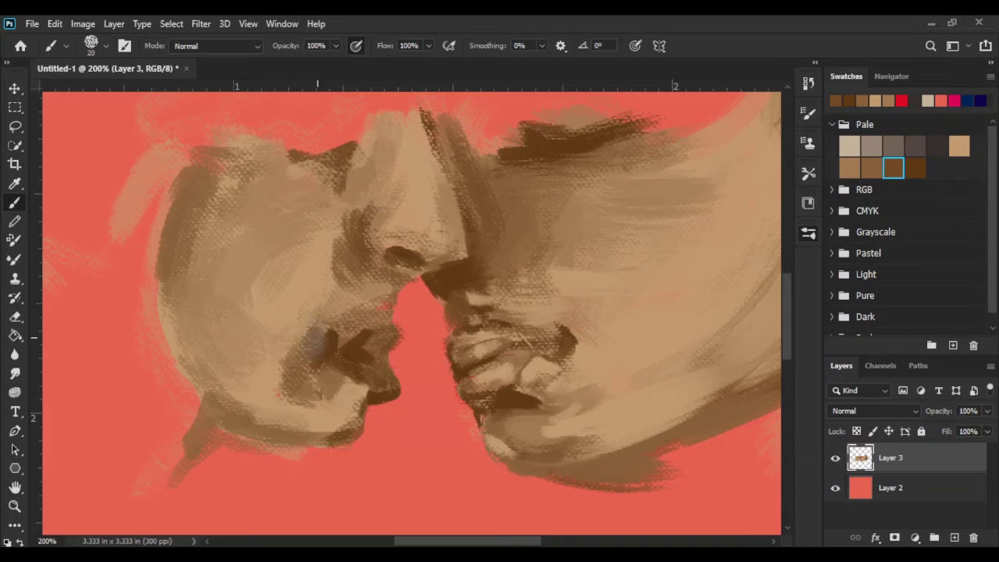
pyautogui.moveTo(348, 287); pyautogui.dragTo(335, 248)
# - Paint light tan lip highlights and a light stroke below the chin with a textured brush
pyautogui.click(961, 148)
pyautogui.press('[')
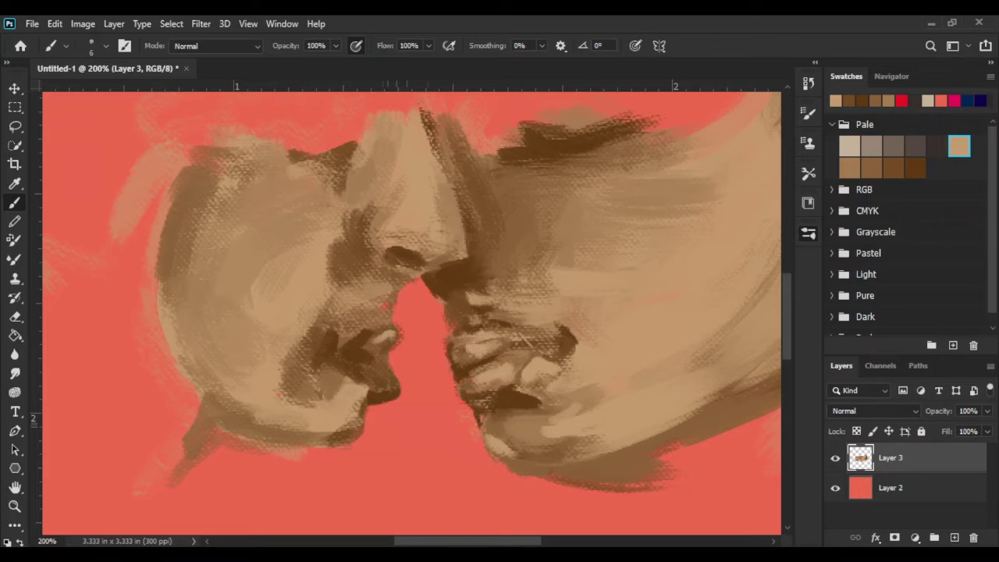
pyautogui.moveTo(395, 407); pyautogui.dragTo(375, 394)
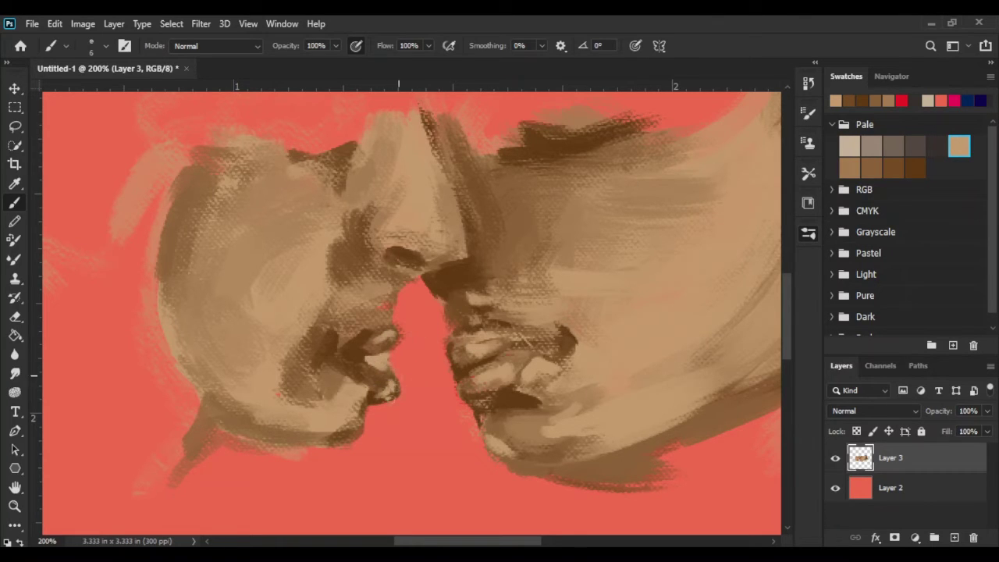
pyautogui.press('.')
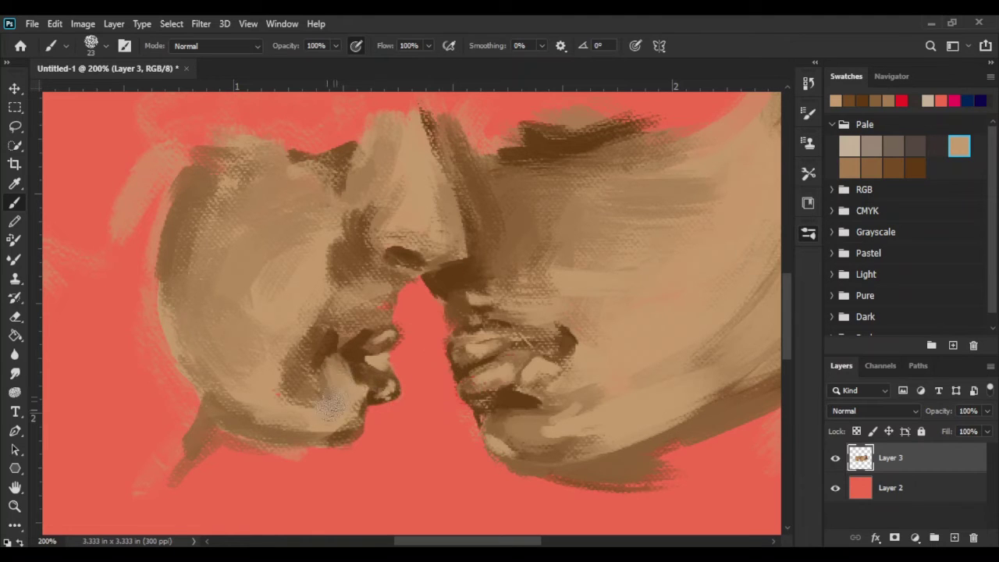
pyautogui.moveTo(394, 387); pyautogui.dragTo(409, 406)
# - Darken the left head's forehead and temple with brown textured strokes
pyautogui.press('e')
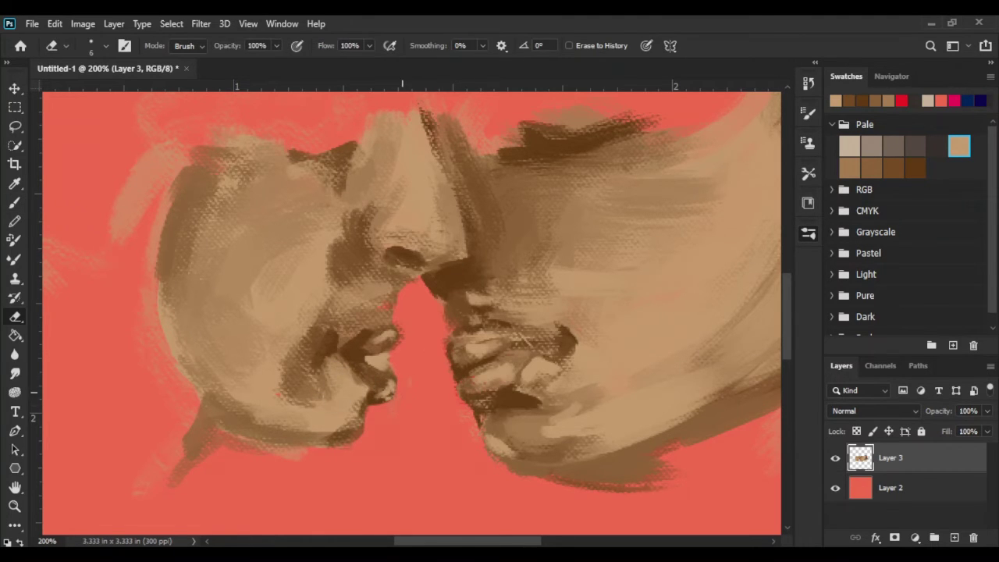
pyautogui.press('b')
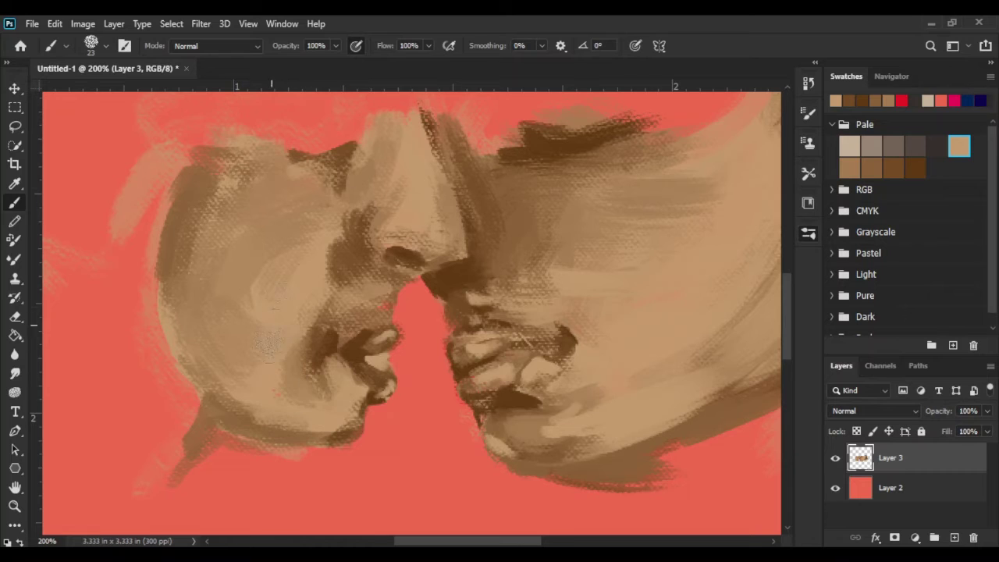
pyautogui.click(871, 168)
pyautogui.moveTo(204, 234); pyautogui.dragTo(245, 190)
pyautogui.moveTo(227, 235)
pyautogui.mouseDown()
pyautogui.moveTo(246, 192)
pyautogui.moveTo(292, 265)
pyautogui.mouseUp()
# - Cover the left forehead and cheek with light tan and smooth the nose tip's right side
pyautogui.click(959, 146)
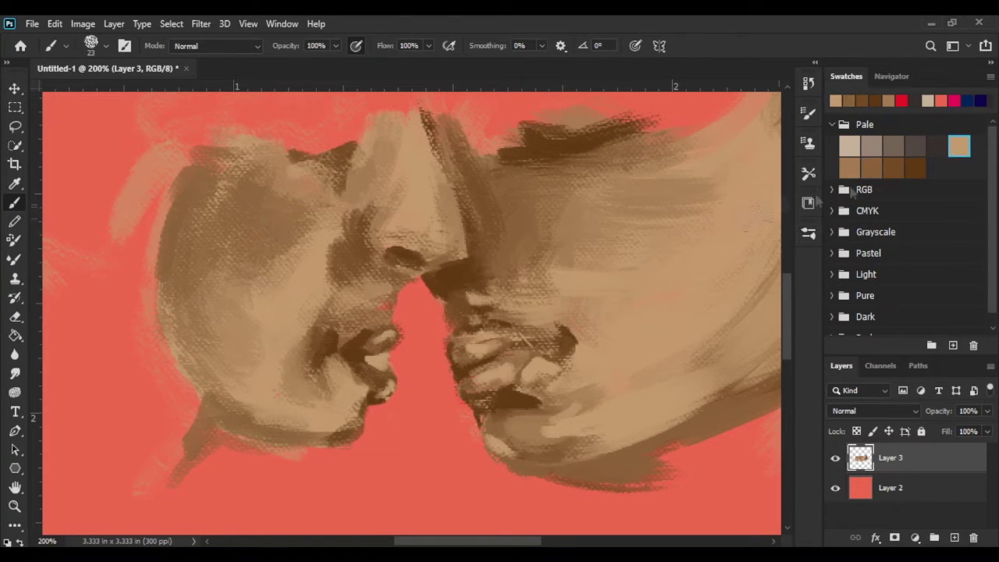
pyautogui.click(256, 264)
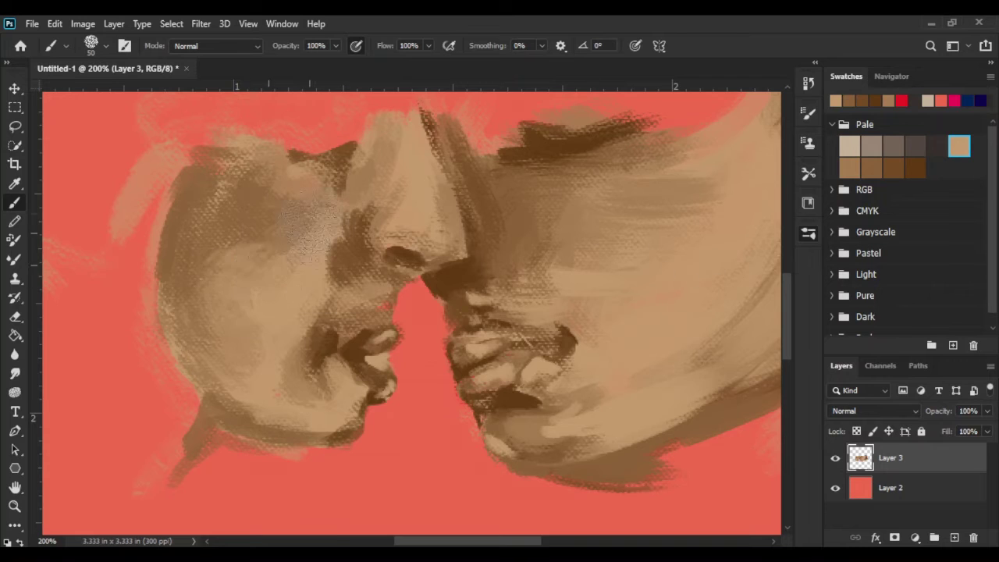
pyautogui.moveTo(256, 264); pyautogui.dragTo(226, 312)
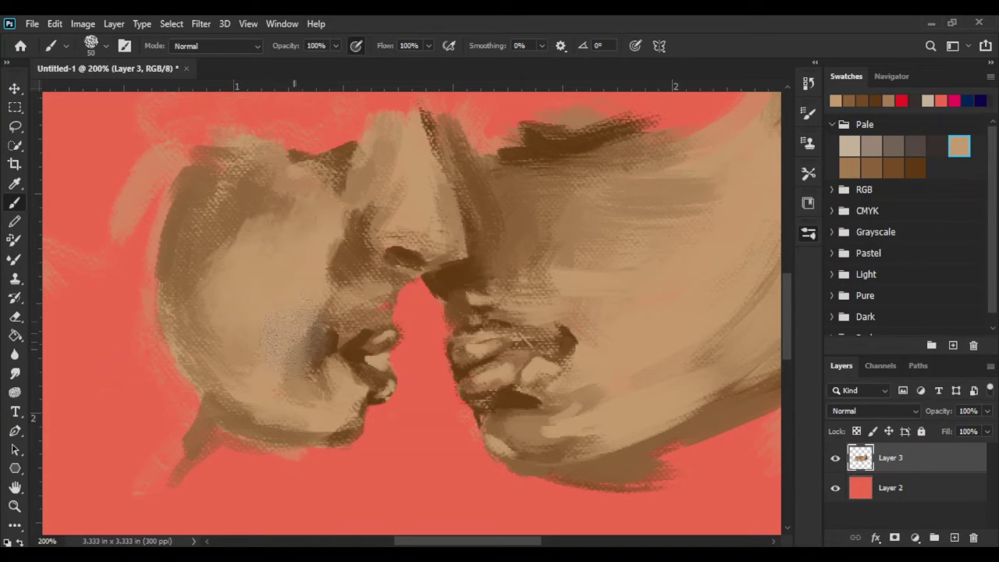
pyautogui.click(872, 168)
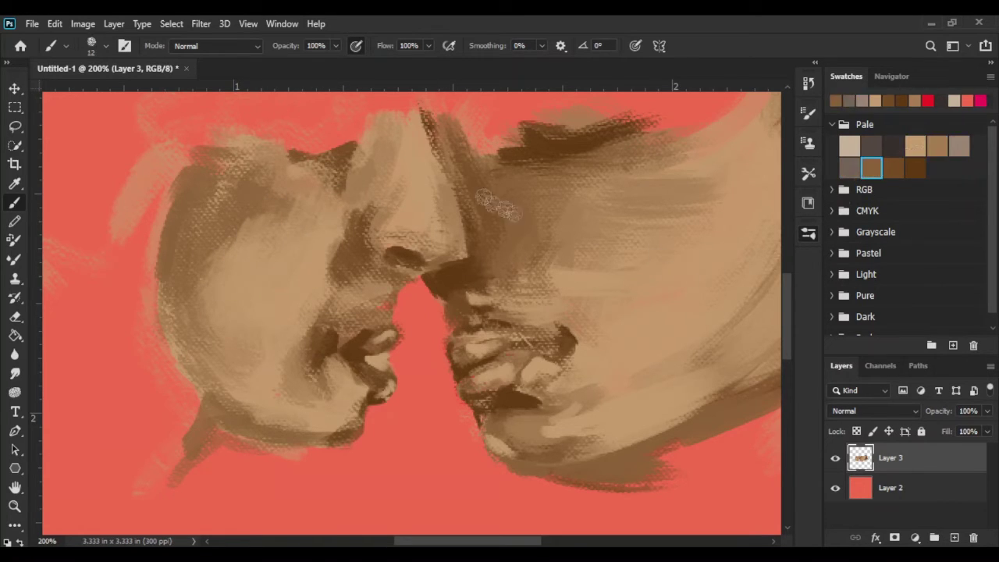
pyautogui.moveTo(461, 263)
pyautogui.mouseDown()
pyautogui.moveTo(453, 229)
pyautogui.moveTo(448, 259)
pyautogui.moveTo(406, 266)
pyautogui.moveTo(414, 270)
pyautogui.moveTo(456, 220)
pyautogui.mouseUp()
# - Add light tan strokes around and below the left face's nose
pyautogui.click(959, 146)
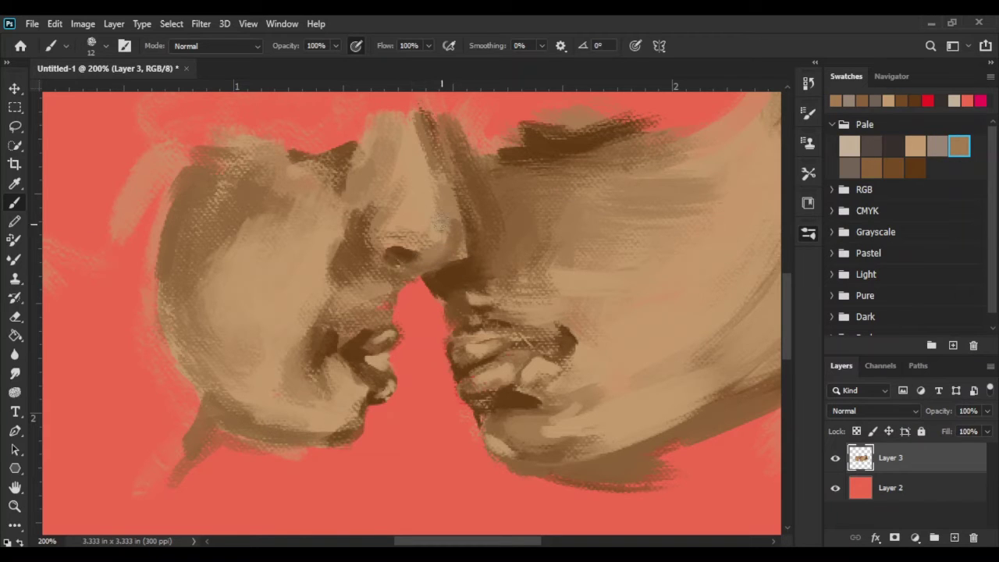
pyautogui.moveTo(915, 146); pyautogui.dragTo(937, 146)
pyautogui.moveTo(438, 187); pyautogui.dragTo(434, 226)
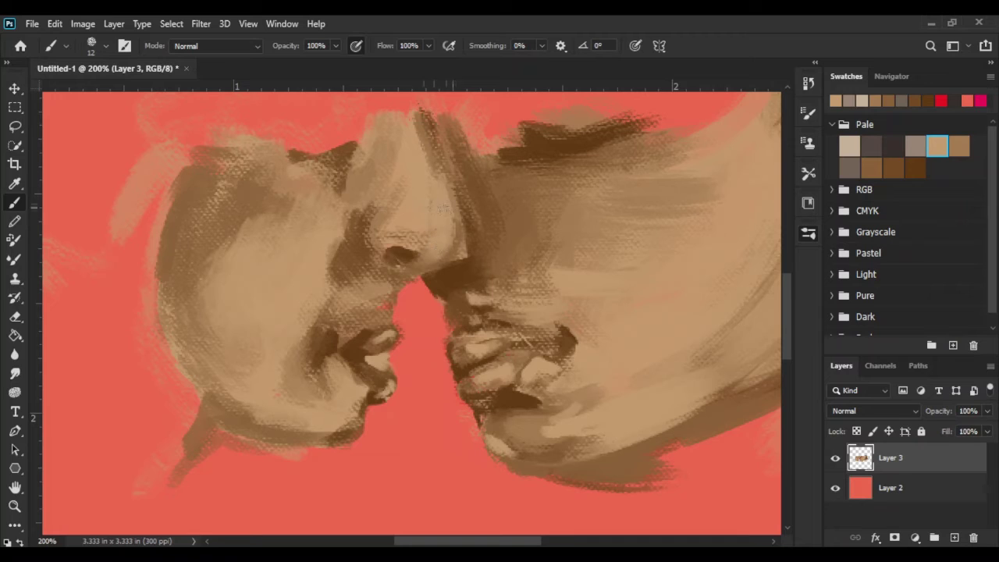
pyautogui.moveTo(415, 274); pyautogui.dragTo(386, 293)
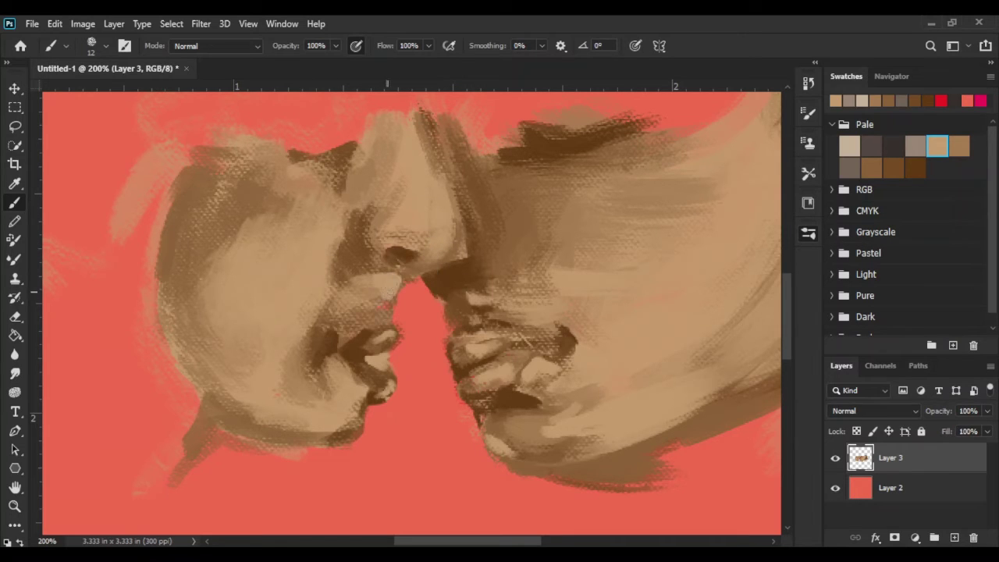
# - Redraw a dark brown line along the nose edge and nostril, undoing two attempts
pyautogui.click(914, 168)
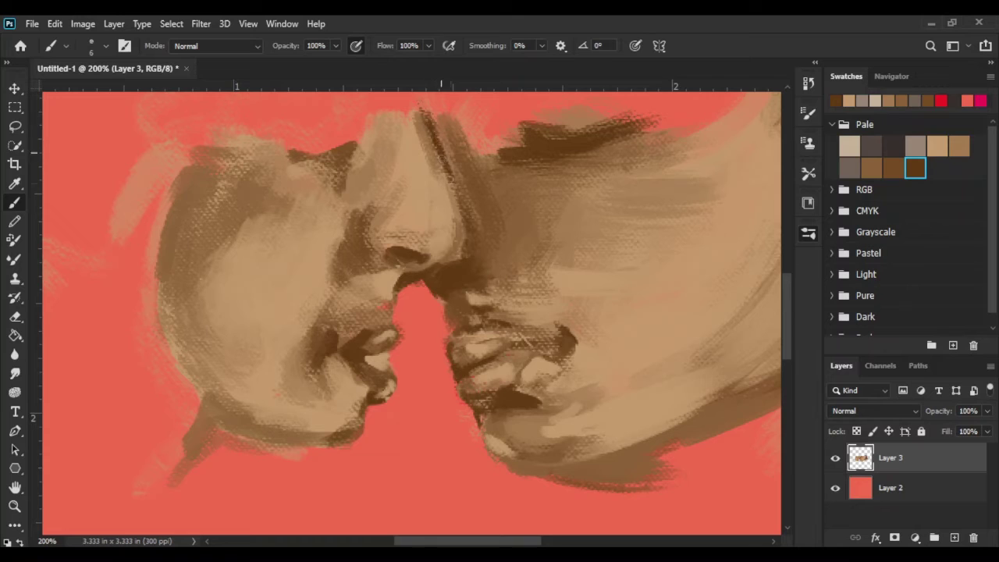
pyautogui.moveTo(441, 156)
pyautogui.mouseDown()
pyautogui.moveTo(460, 222)
pyautogui.moveTo(459, 262)
pyautogui.mouseUp()
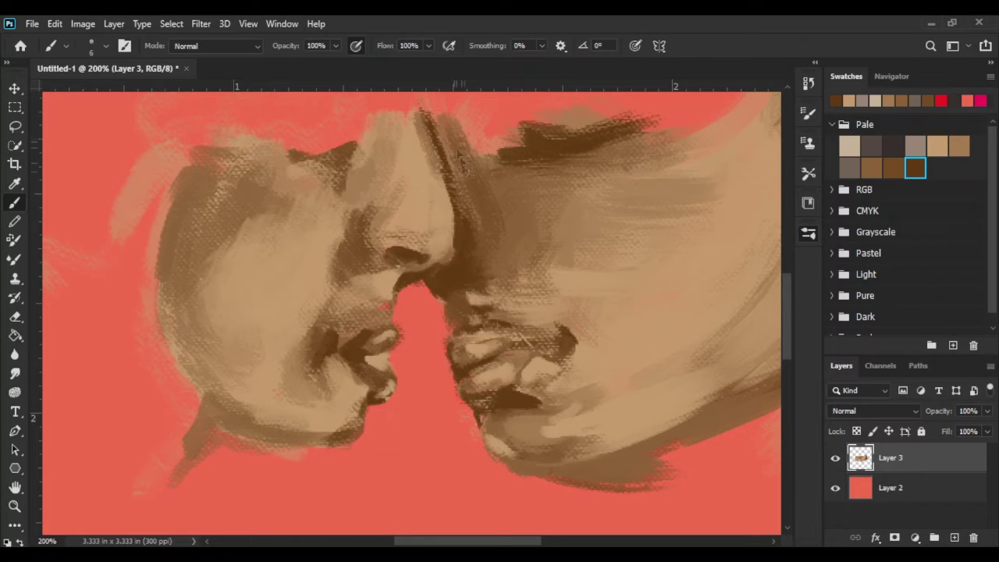
pyautogui.hotkey('ctrl', 'z')
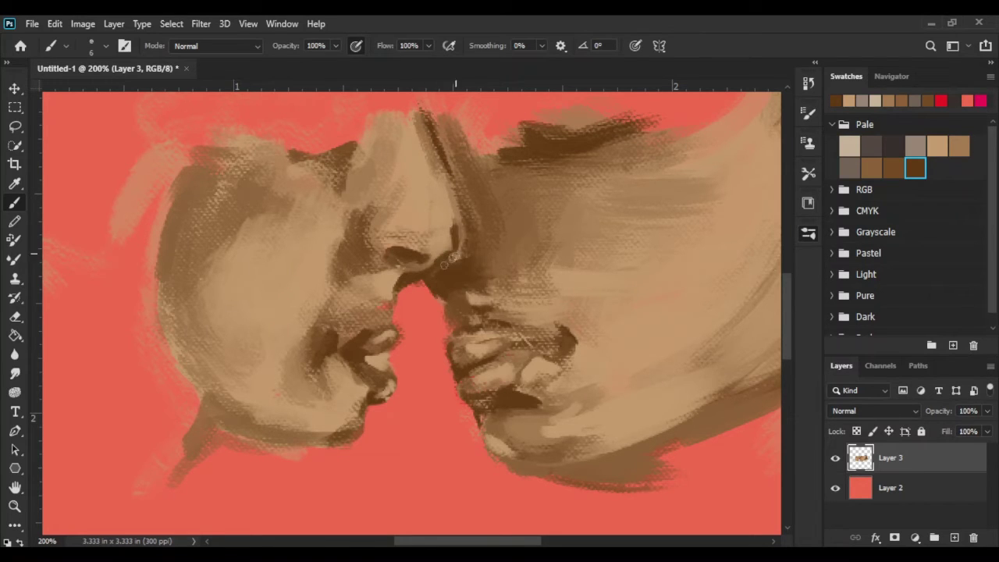
pyautogui.moveTo(427, 143); pyautogui.dragTo(456, 210)
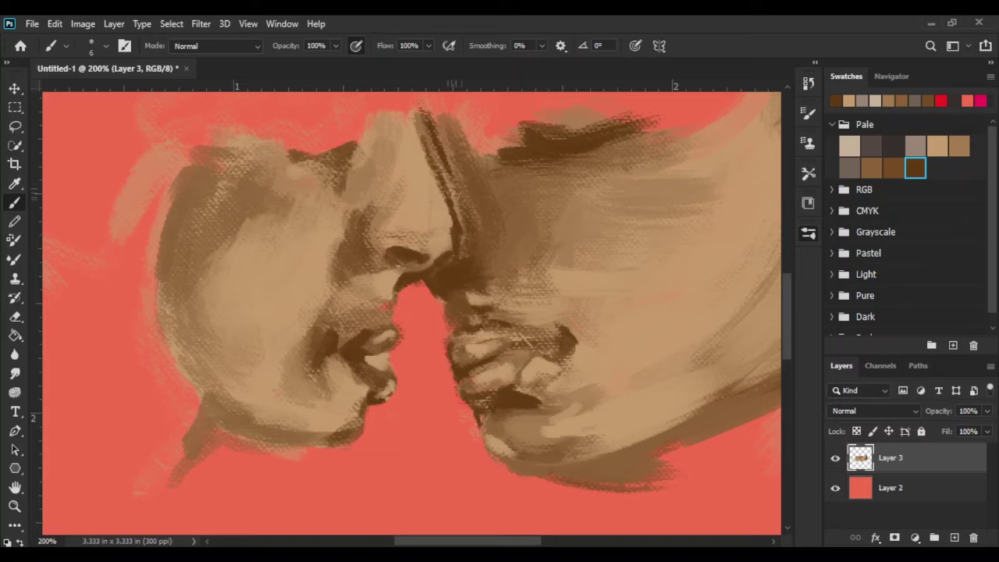
pyautogui.hotkey('ctrl', 'z')
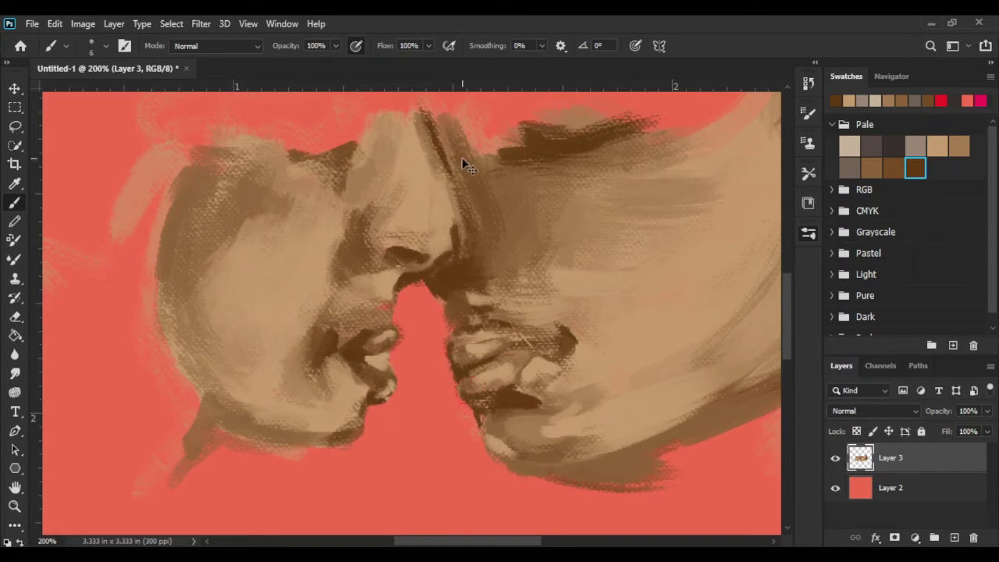
pyautogui.moveTo(472, 234); pyautogui.dragTo(452, 181)
pyautogui.hotkey('ctrl', '0')
pyautogui.hotkey('ctrl', '1')
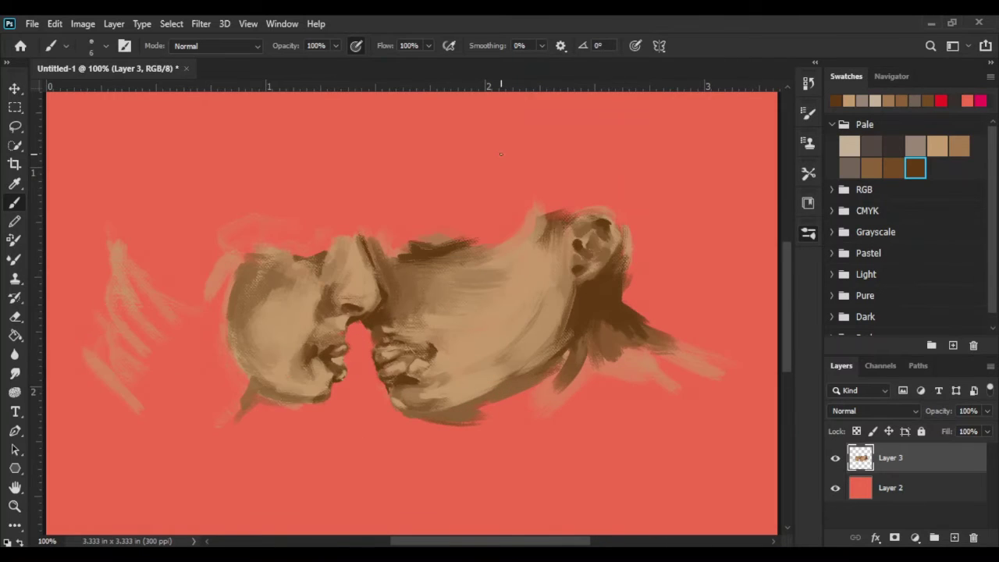
# - Add a dark stroke near the brow and blend the right face's forehead and cheek
pyautogui.hotkey('ctrl', '+')
pyautogui.moveTo(230, 200); pyautogui.dragTo(220, 203)
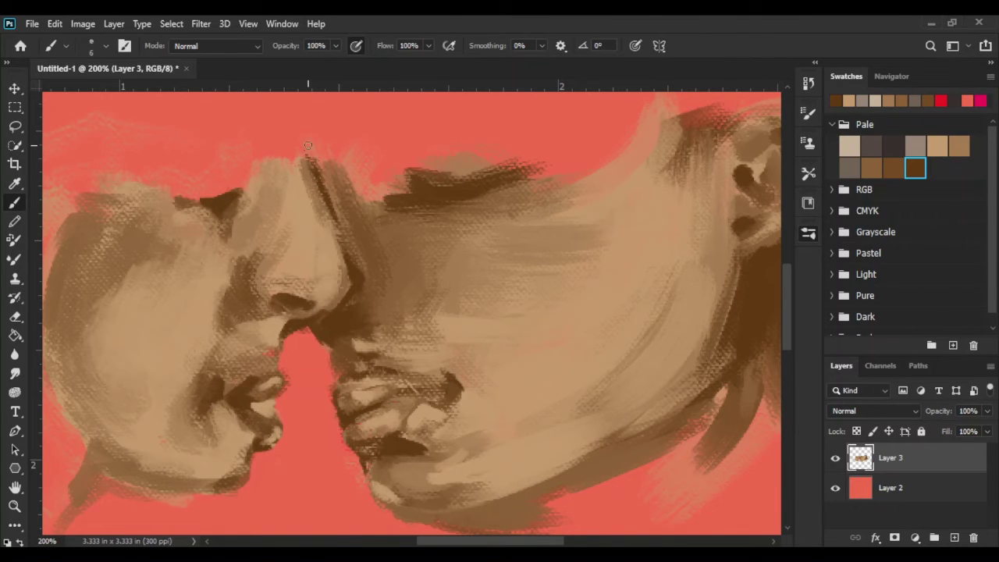
pyautogui.moveTo(529, 542); pyautogui.dragTo(473, 535)
pyautogui.click(786, 530)
pyautogui.moveTo(663, 281); pyautogui.dragTo(658, 274)
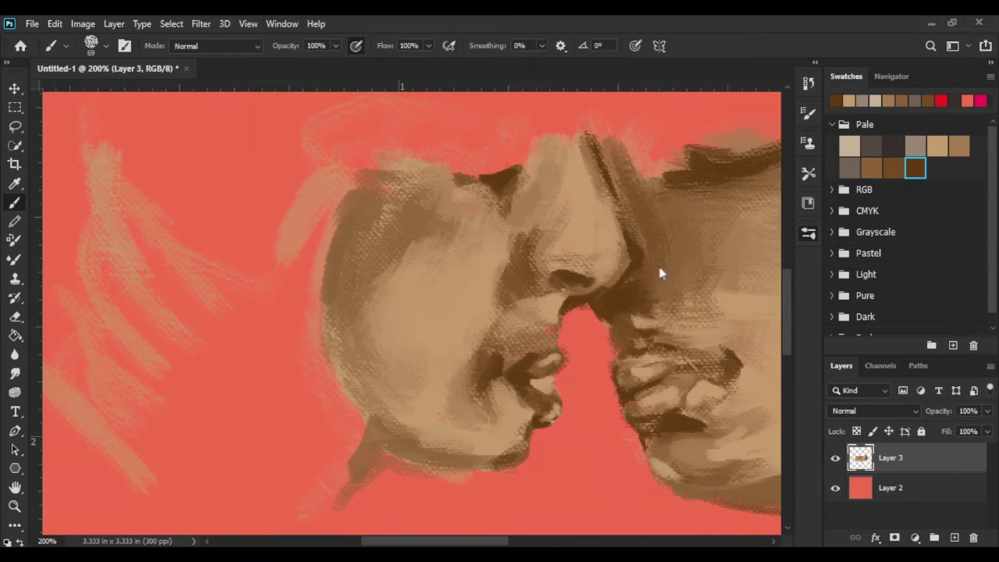
# - Paint light tan hair strands along the back and top of the left head
pyautogui.click(937, 146)
pyautogui.moveTo(309, 175); pyautogui.dragTo(335, 469)
pyautogui.hotkey('ctrl', '-')
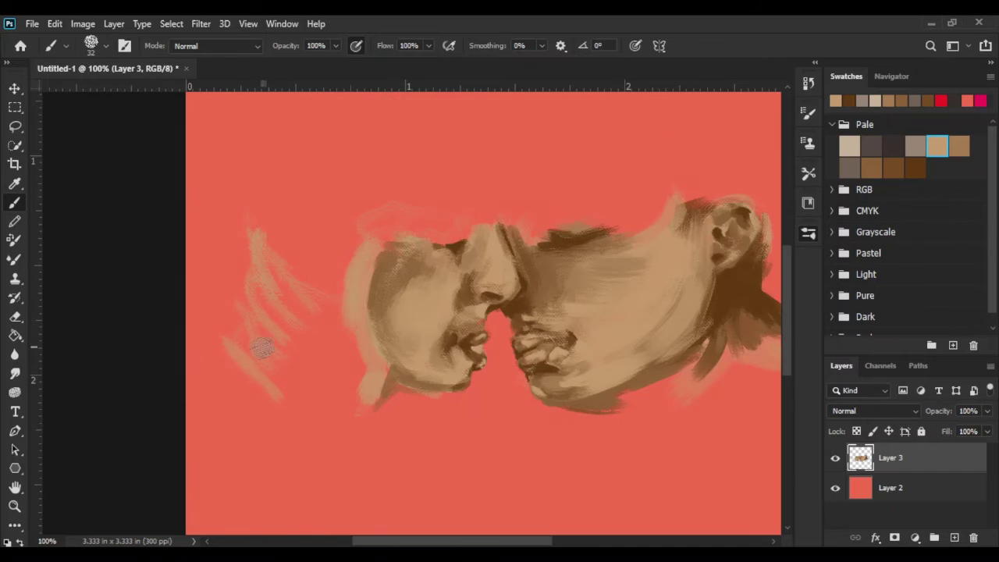
pyautogui.moveTo(263, 346); pyautogui.dragTo(261, 320)
pyautogui.moveTo(355, 327)
pyautogui.mouseDown()
pyautogui.moveTo(351, 410)
pyautogui.moveTo(283, 294)
pyautogui.moveTo(333, 339)
pyautogui.mouseUp()
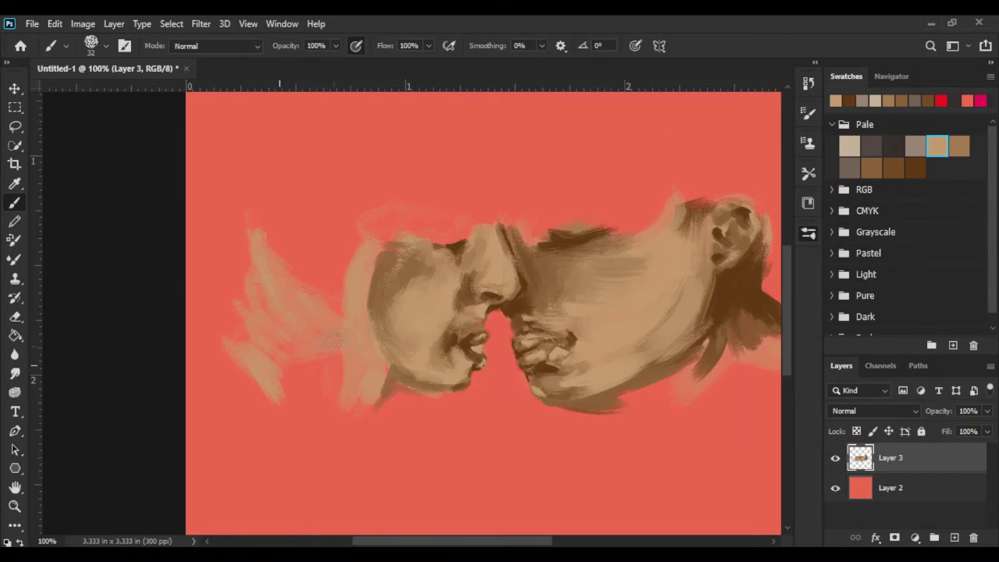
pyautogui.moveTo(406, 234); pyautogui.dragTo(371, 227)
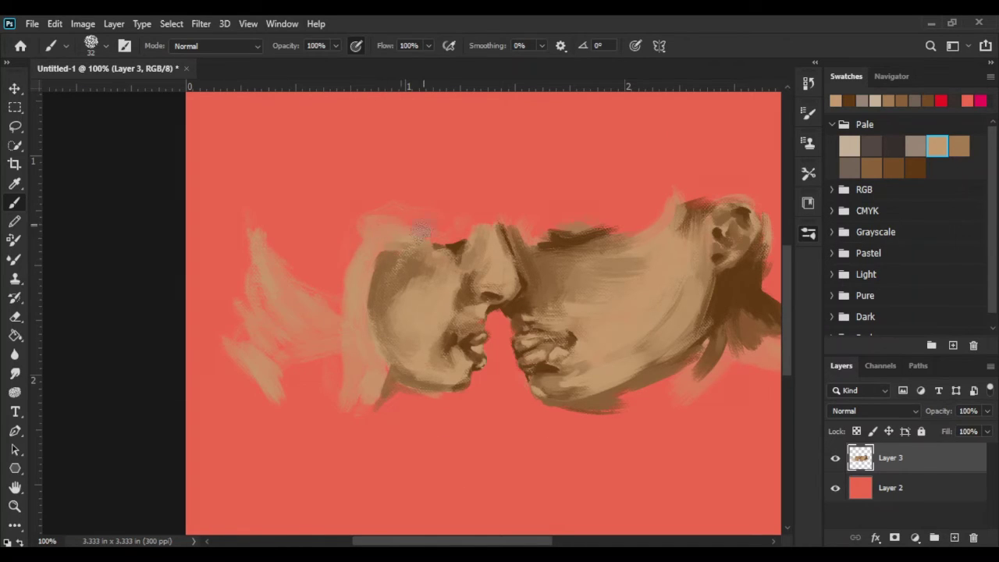
# - Cover dark marks in the hair with lighter tan and add a dark brown accent on the left face
pyautogui.click(959, 146)
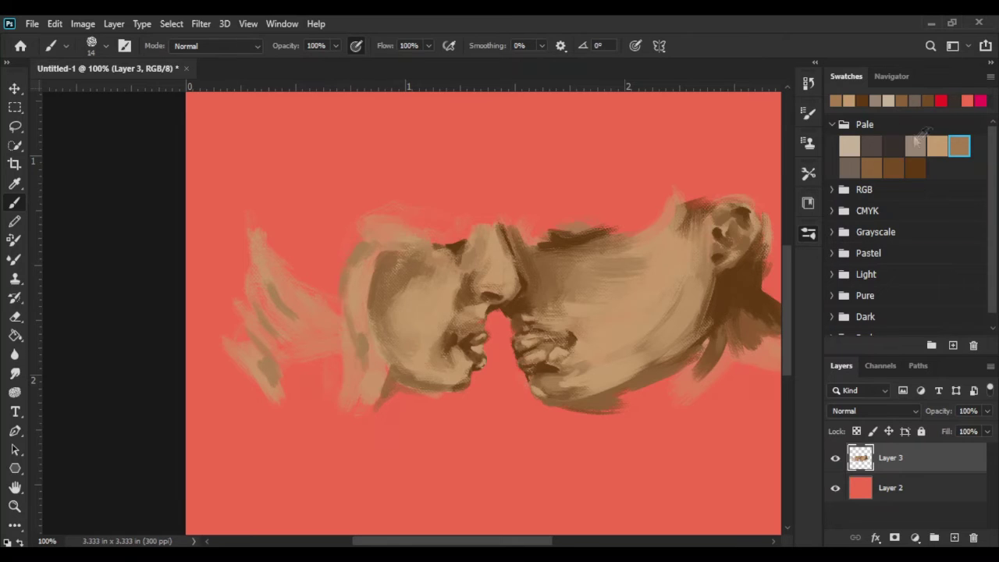
pyautogui.click(937, 146)
pyautogui.moveTo(293, 286); pyautogui.dragTo(261, 321)
pyautogui.moveTo(252, 356); pyautogui.dragTo(238, 368)
pyautogui.click(915, 168)
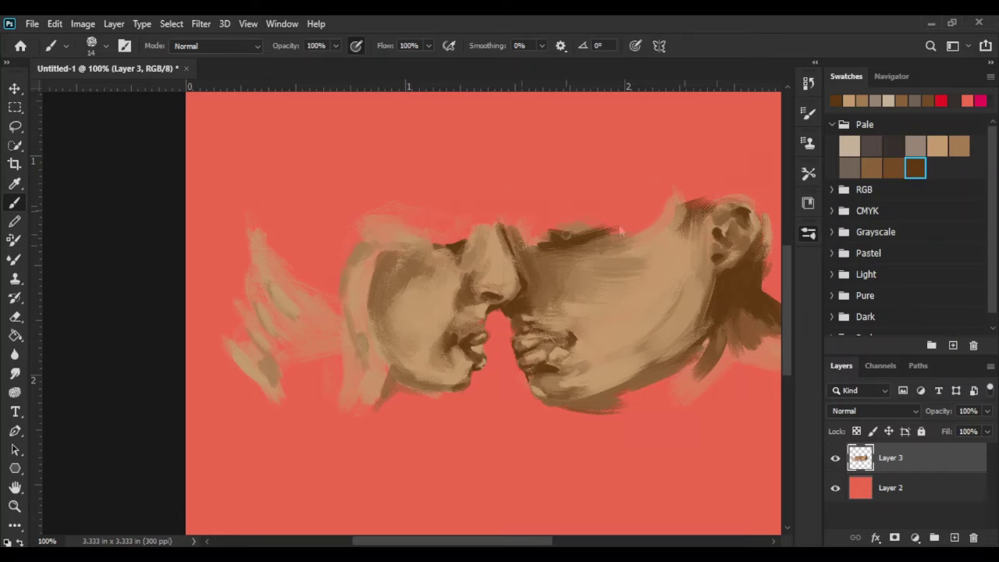
pyautogui.click(893, 168)
pyautogui.moveTo(379, 278)
pyautogui.mouseDown()
pyautogui.moveTo(366, 258)
pyautogui.moveTo(366, 304)
pyautogui.moveTo(340, 309)
pyautogui.mouseUp()
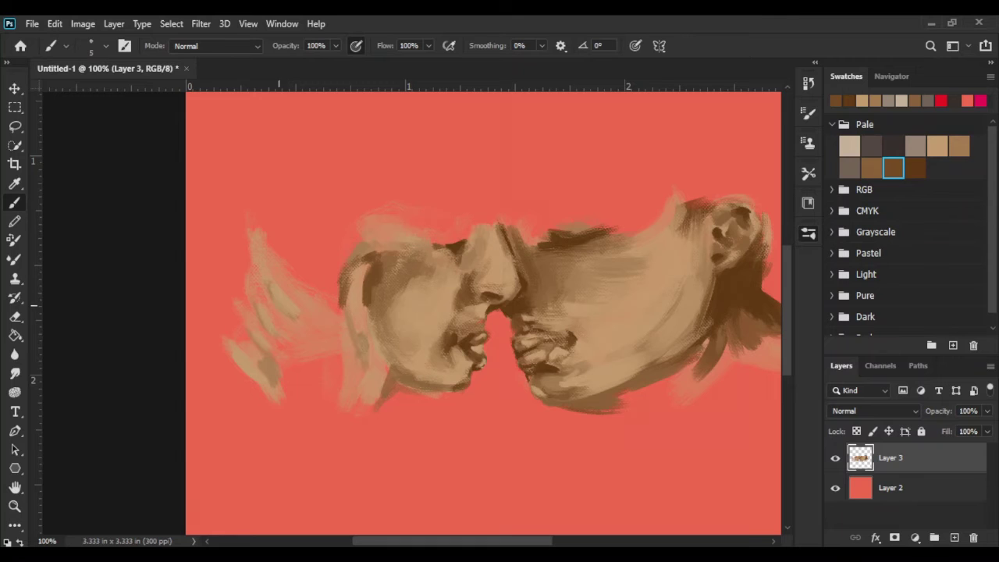
# - At 200% zoom, paint dark brown lines separating the hand's fingers and outlining its lower edge
pyautogui.press('z')
pyautogui.click(293, 310)
pyautogui.press('b')
pyautogui.moveTo(266, 269); pyautogui.dragTo(319, 352)
pyautogui.moveTo(280, 301); pyautogui.dragTo(314, 338)
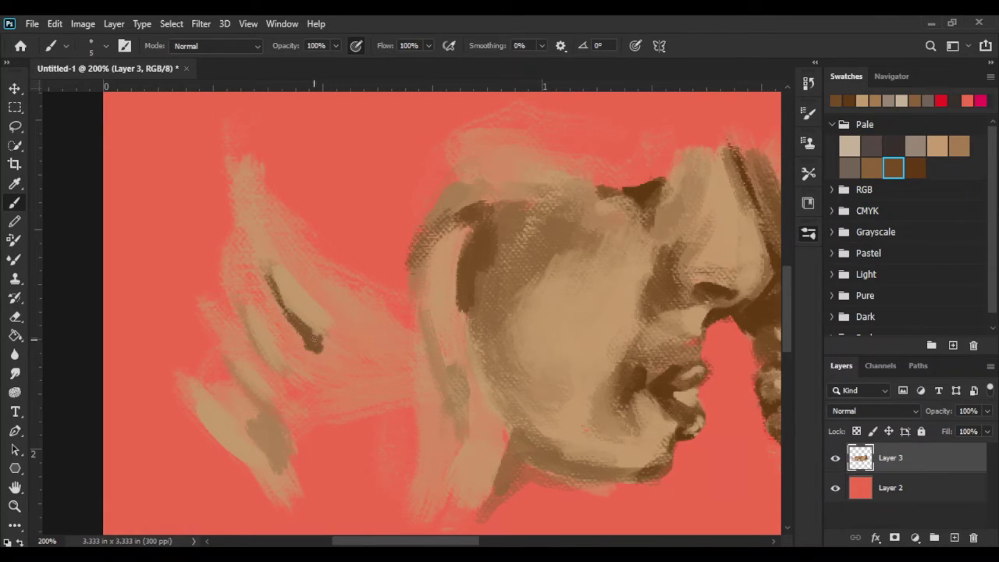
pyautogui.moveTo(238, 216); pyautogui.dragTo(256, 256)
pyautogui.moveTo(231, 188)
pyautogui.mouseDown()
pyautogui.moveTo(257, 260)
pyautogui.moveTo(254, 339)
pyautogui.moveTo(284, 383)
pyautogui.mouseUp()
pyautogui.moveTo(268, 418)
pyautogui.mouseDown()
pyautogui.moveTo(248, 429)
pyautogui.moveTo(275, 445)
pyautogui.mouseUp()
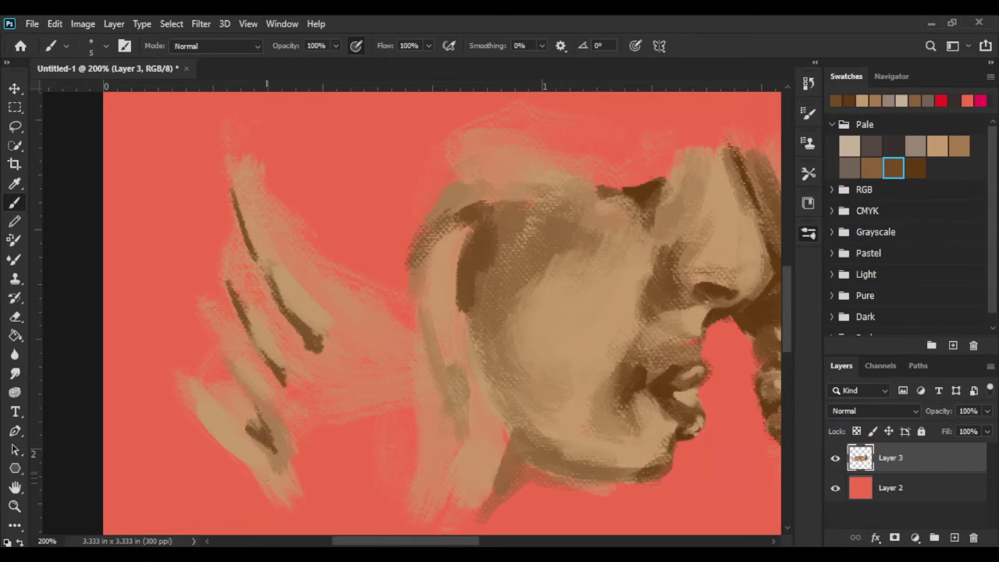
pyautogui.moveTo(175, 385); pyautogui.dragTo(176, 351)
# - Draw dark brown curves for the ear and jaw contour, then review the whole painting
pyautogui.moveTo(412, 278)
pyautogui.mouseDown()
pyautogui.moveTo(437, 234)
pyautogui.moveTo(478, 206)
pyautogui.mouseUp()
pyautogui.moveTo(468, 351); pyautogui.dragTo(504, 413)
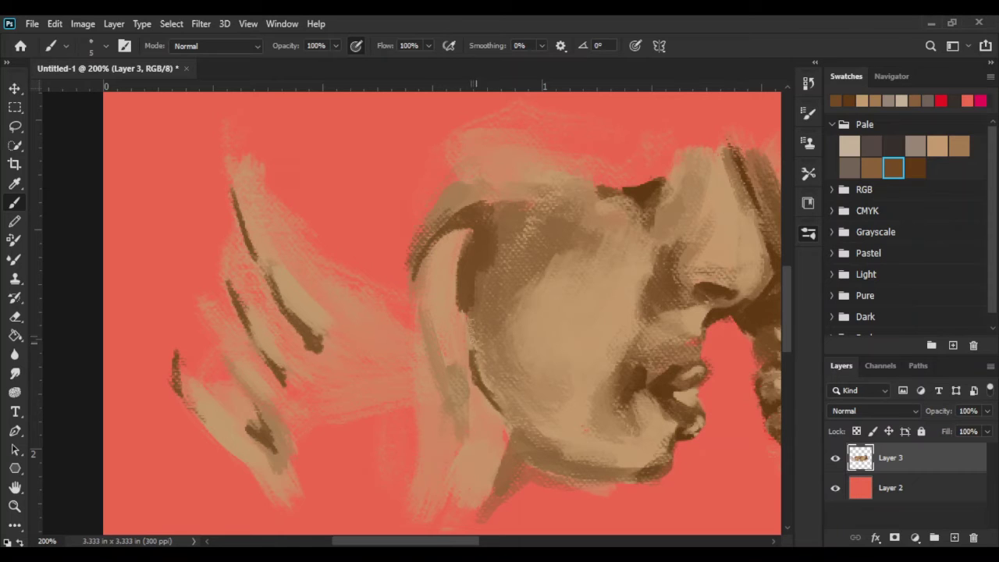
pyautogui.hotkey('ctrl', '-')
pyautogui.hotkey('ctrl', '-')
pyautogui.hotkey('ctrl', '-')
pyautogui.hotkey('ctrl', '+')
pyautogui.hotkey('ctrl', '+')
pyautogui.hotkey('ctrl', '+')
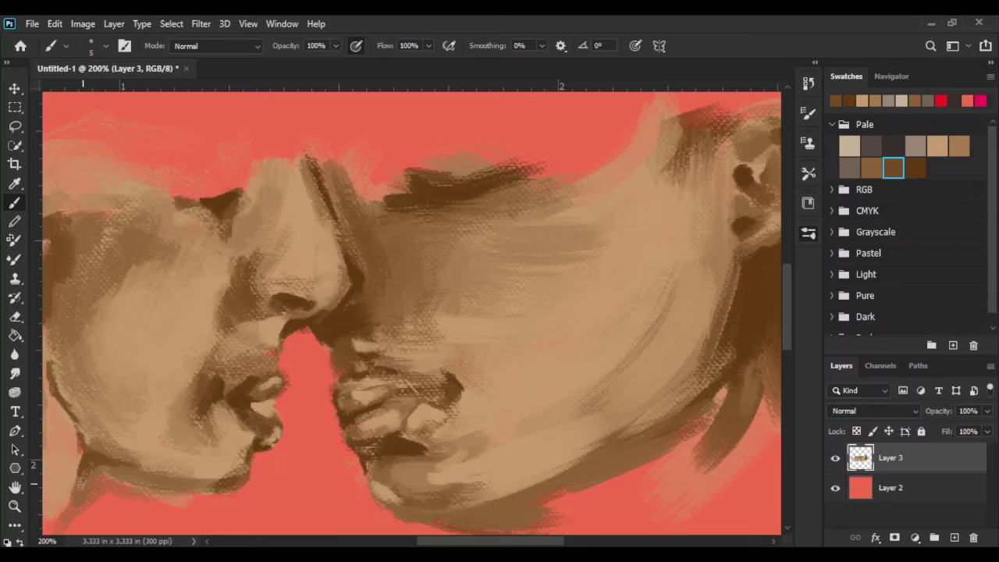
pyautogui.hotkey('ctrl', '-')
pyautogui.hotkey('ctrl', '-')
pyautogui.press('.')
pyautogui.click(937, 146)
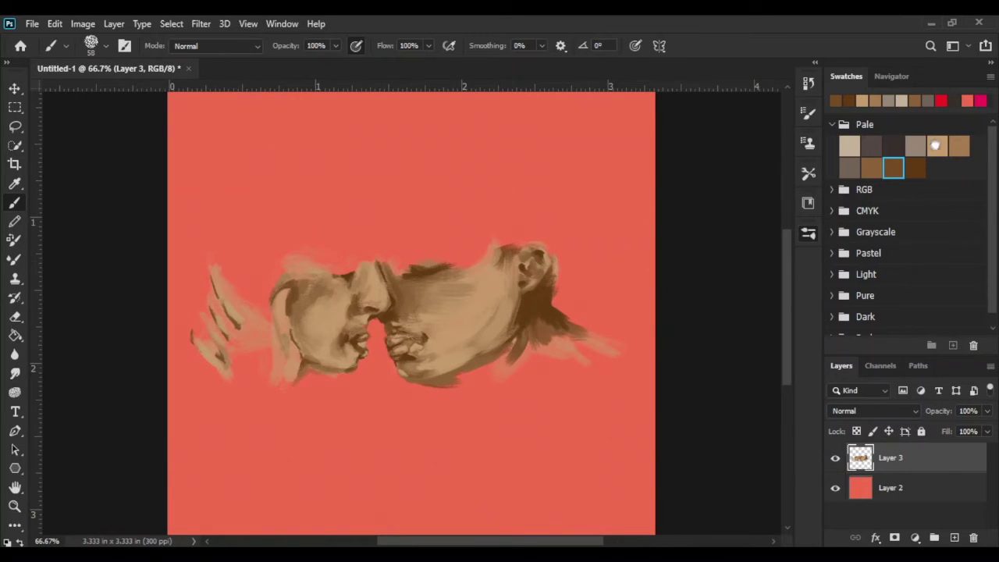
# - Add a faint pale stroke under the chin, then briefly erase before returning to the brush
pyautogui.moveTo(348, 378); pyautogui.dragTo(340, 406)
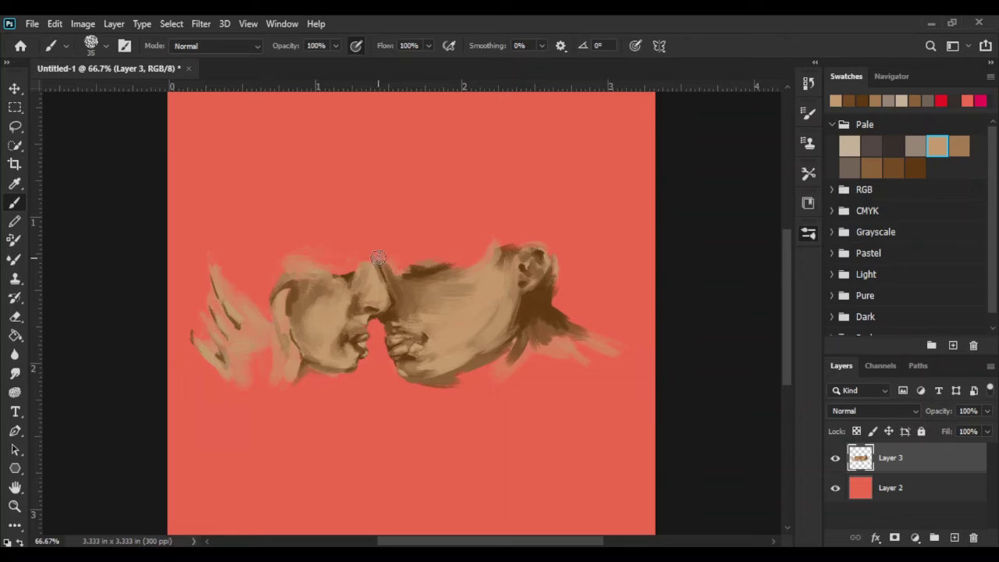
pyautogui.click(959, 146)
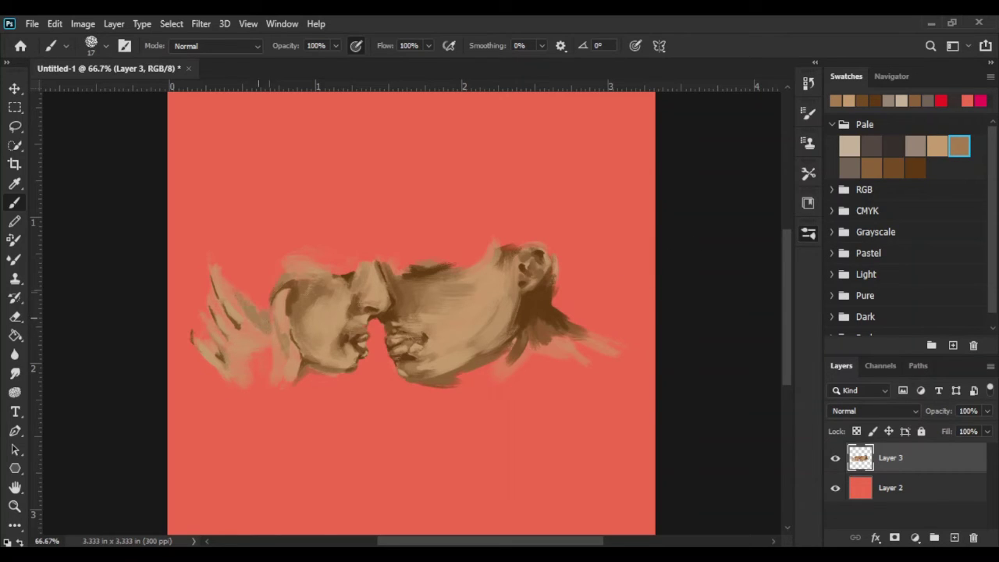
pyautogui.scroll(5, 222, 304)
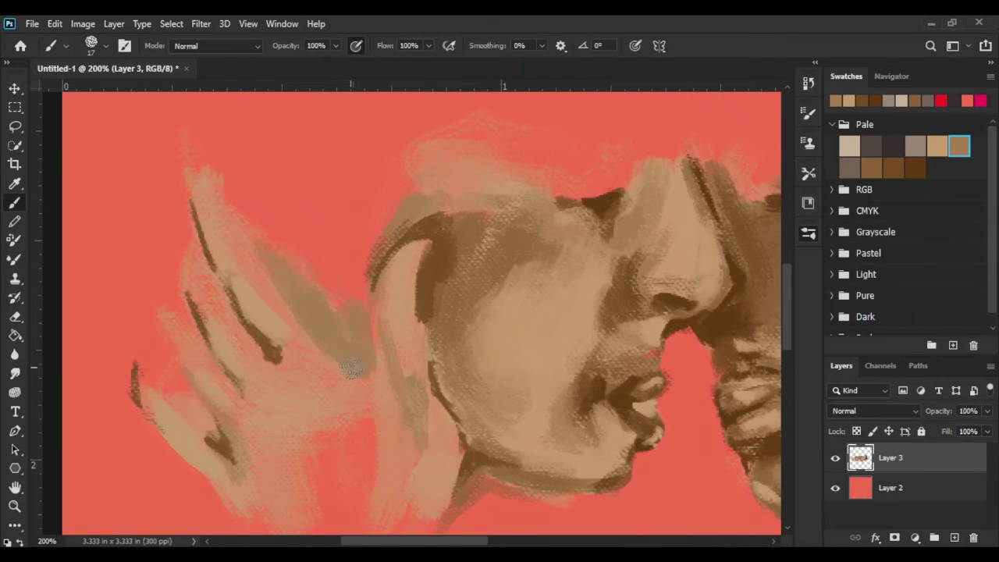
pyautogui.click(15, 317)
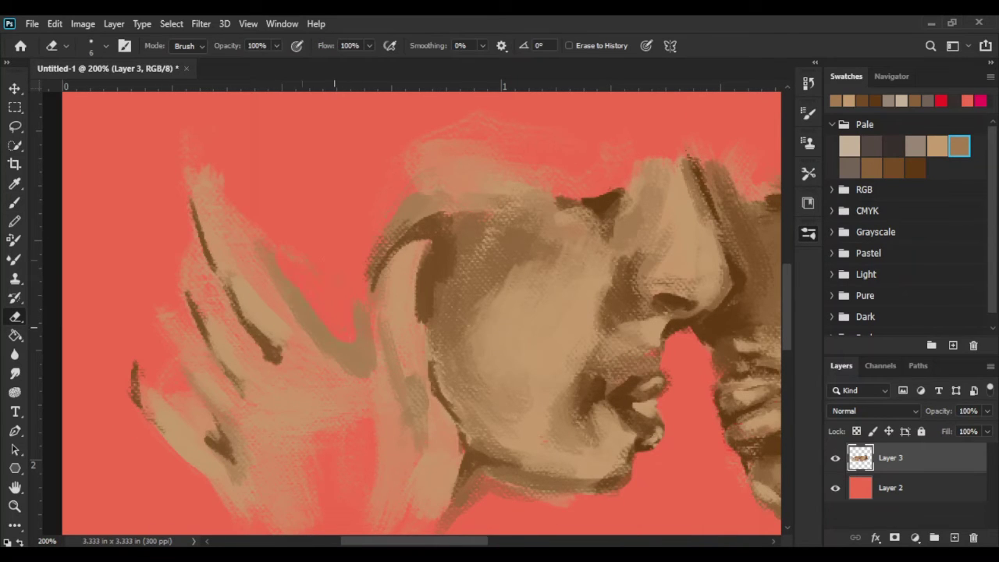
pyautogui.press('b')
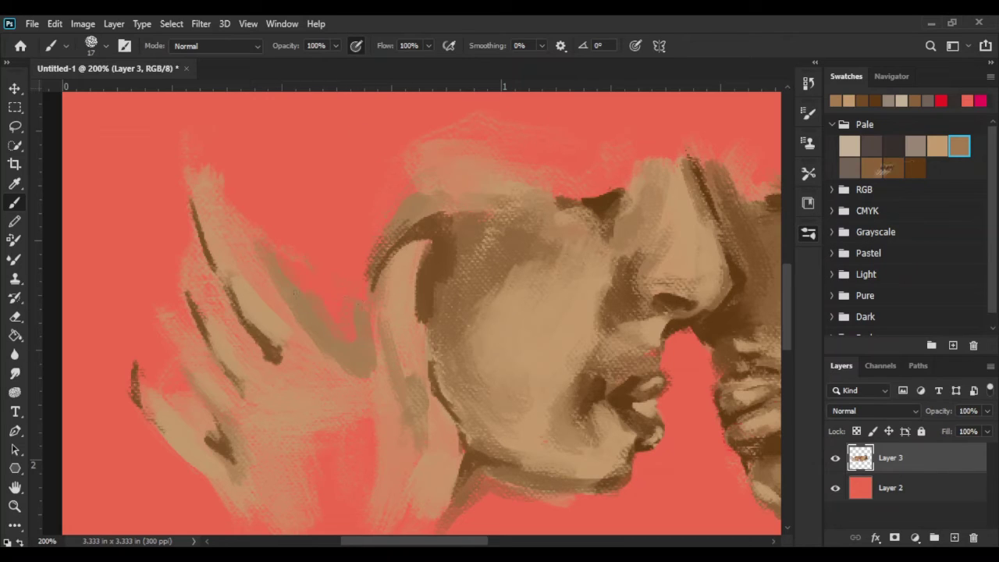
# - Shade the hand and thumb in medium brown and darken the face and hand edges
pyautogui.click(871, 167)
pyautogui.press('[')
pyautogui.moveTo(350, 359)
pyautogui.mouseDown()
pyautogui.moveTo(308, 328)
pyautogui.moveTo(301, 304)
pyautogui.mouseUp()
pyautogui.moveTo(425, 328); pyautogui.dragTo(429, 369)
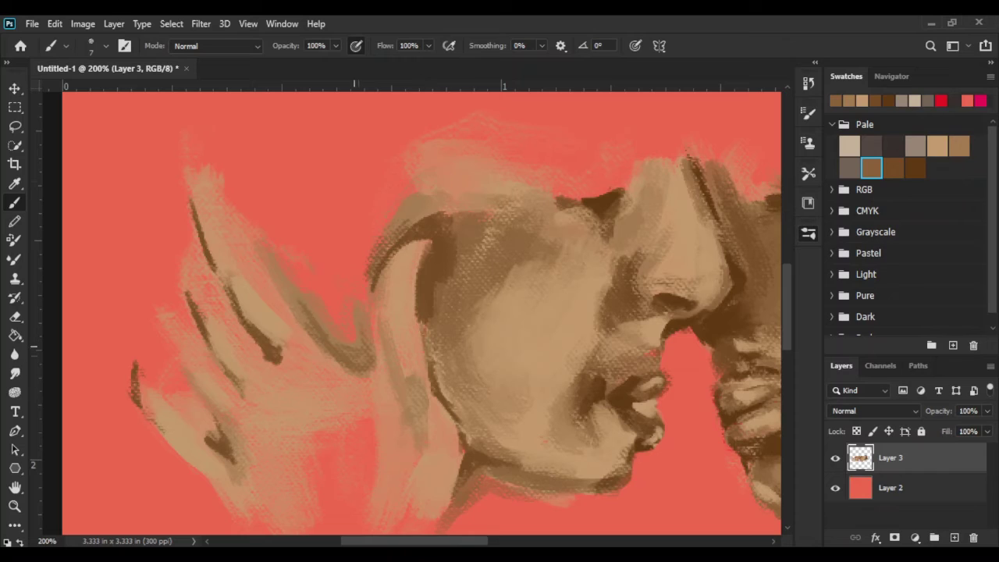
pyautogui.moveTo(373, 390)
pyautogui.mouseDown()
pyautogui.moveTo(365, 287)
pyautogui.moveTo(344, 334)
pyautogui.moveTo(368, 374)
pyautogui.moveTo(425, 417)
pyautogui.mouseUp()
pyautogui.click(936, 146)
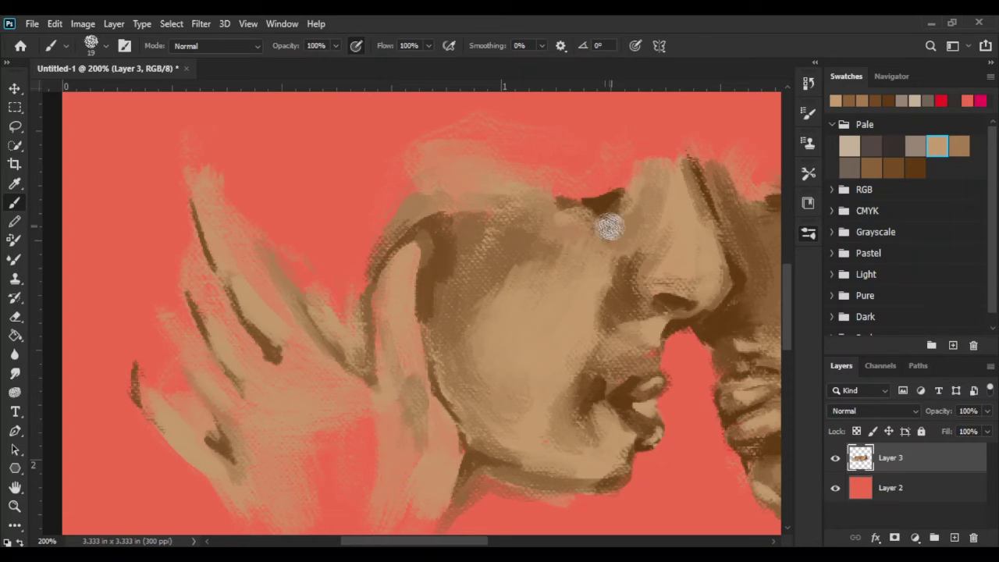
pyautogui.hotkey('ctrl', '-')
pyautogui.hotkey('ctrl', '-')
pyautogui.hotkey('ctrl', '-')
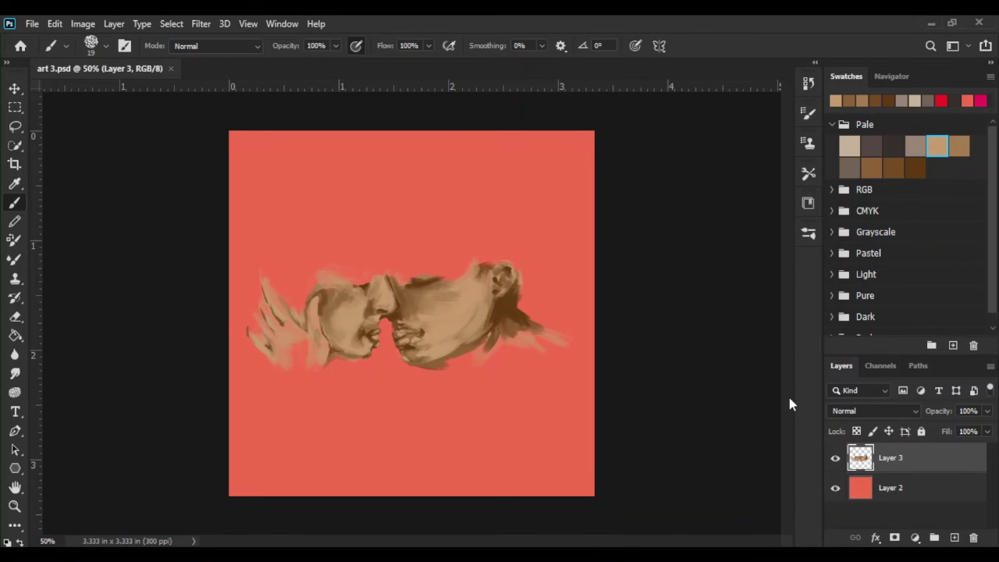
# - At 100% zoom, softly shade the right face's cheek in dark brown at 17% opacity
pyautogui.hotkey('ctrl', '+')
pyautogui.hotkey('ctrl', '+')
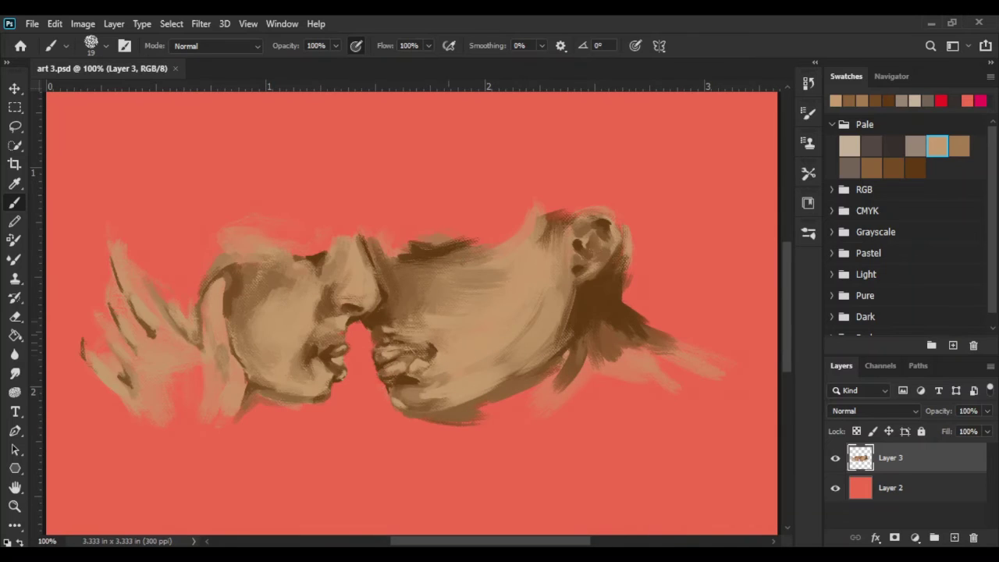
pyautogui.click(915, 168)
pyautogui.press('1')
pyautogui.press('7')
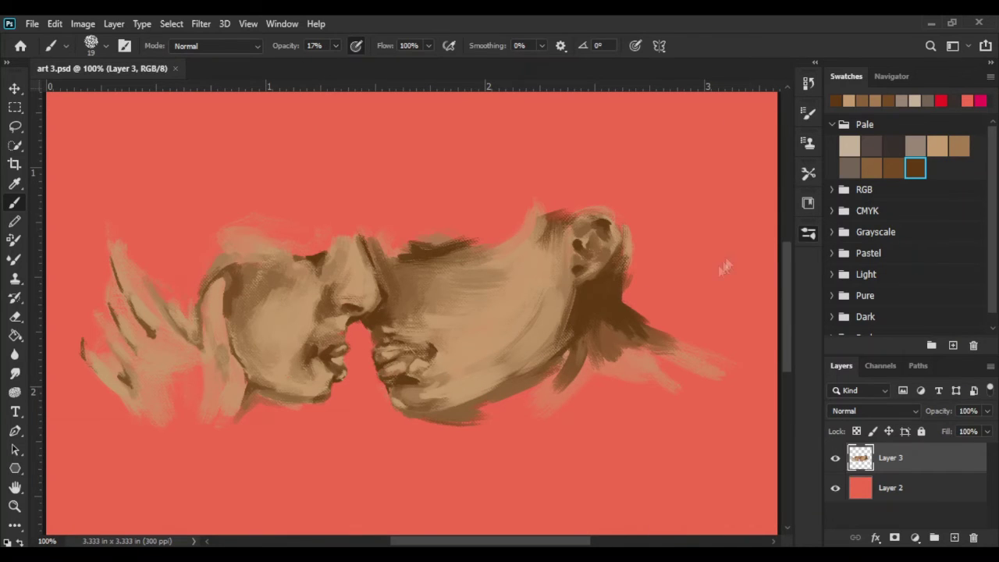
pyautogui.press('[')
pyautogui.moveTo(394, 295)
pyautogui.mouseDown()
pyautogui.moveTo(503, 269)
pyautogui.moveTo(413, 334)
pyautogui.moveTo(500, 281)
pyautogui.mouseUp()
# - Brush light tan over the nose and cheek and highlight the nose bridge at full opacity
pyautogui.click(959, 146)
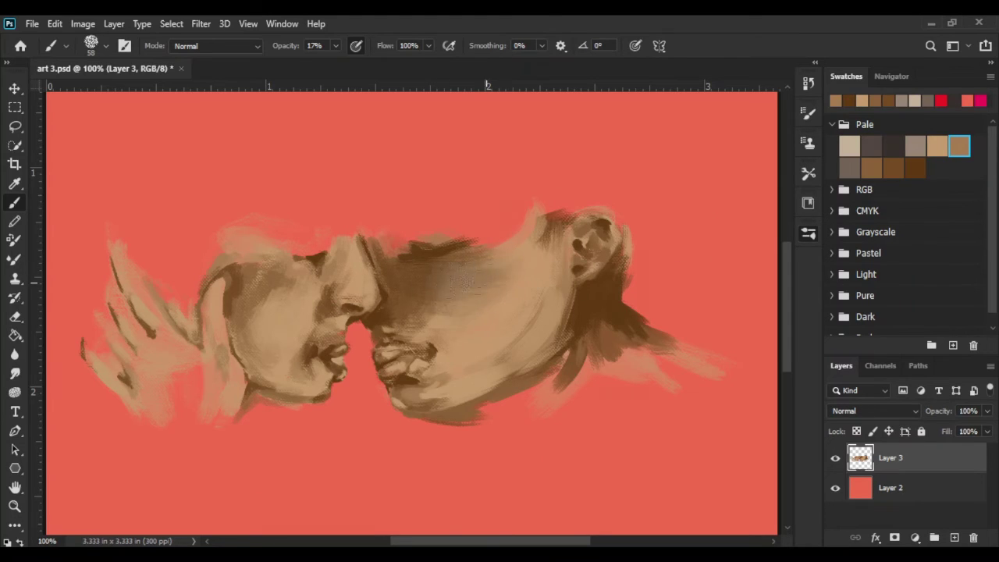
pyautogui.click(937, 146)
pyautogui.moveTo(335, 312); pyautogui.dragTo(520, 340)
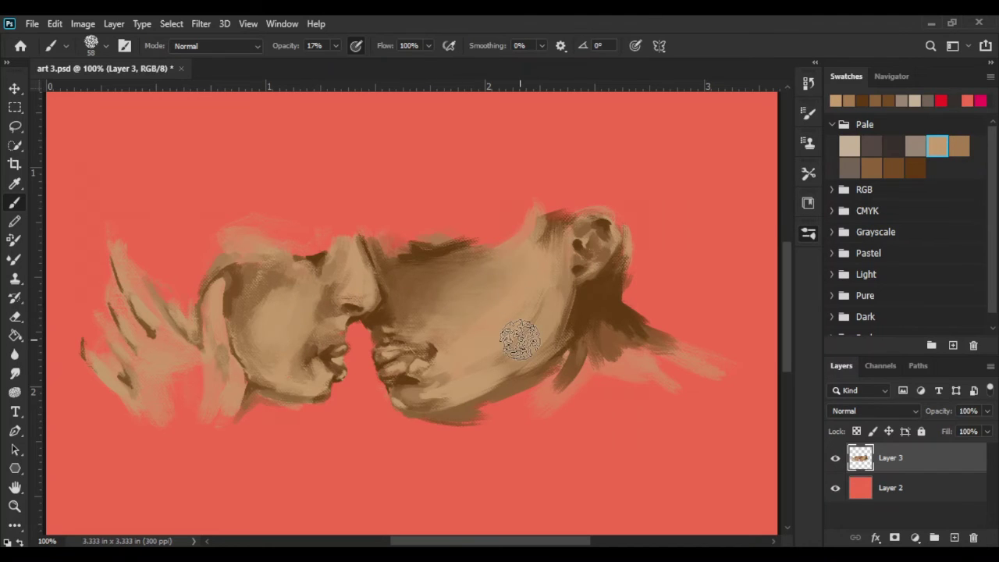
pyautogui.press('0')
pyautogui.moveTo(371, 235)
pyautogui.mouseDown()
pyautogui.moveTo(373, 266)
pyautogui.moveTo(386, 261)
pyautogui.moveTo(368, 253)
pyautogui.mouseUp()
pyautogui.press('e')
pyautogui.press('b')
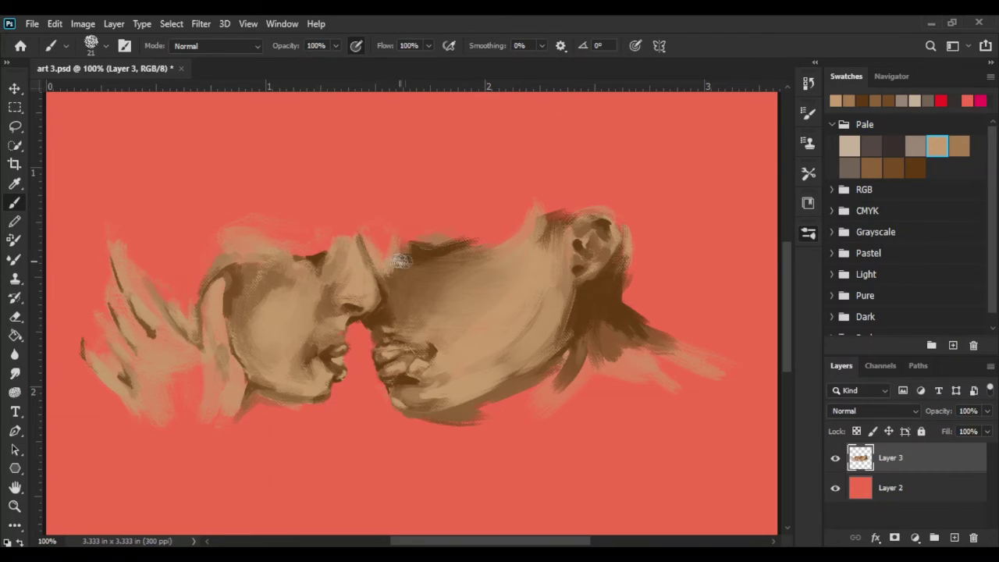
# - Paint a darker brown stroke on the hair, then layer lighter tan over it
pyautogui.click(916, 168)
pyautogui.press('[')
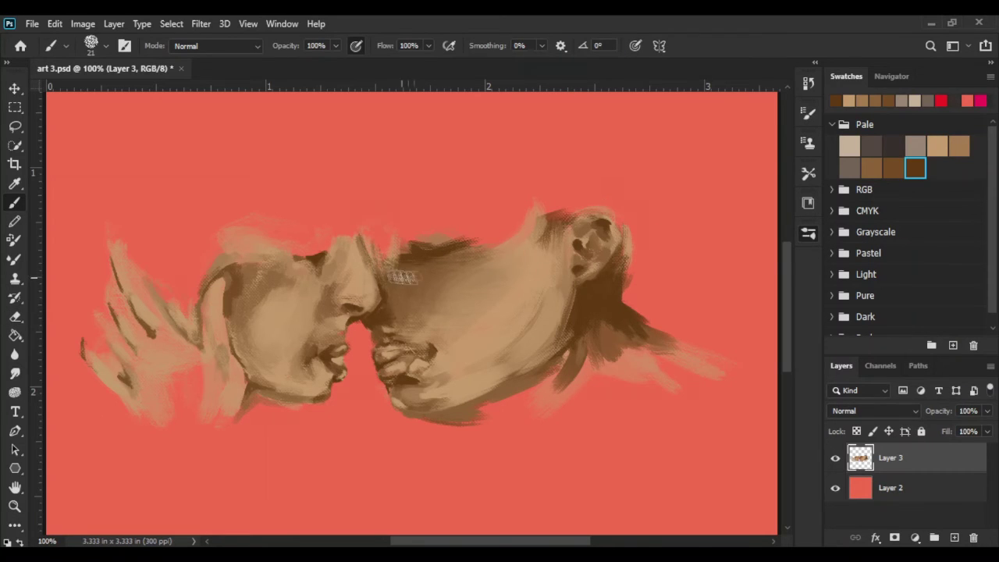
pyautogui.click(893, 167)
pyautogui.press('[')
pyautogui.press('[')
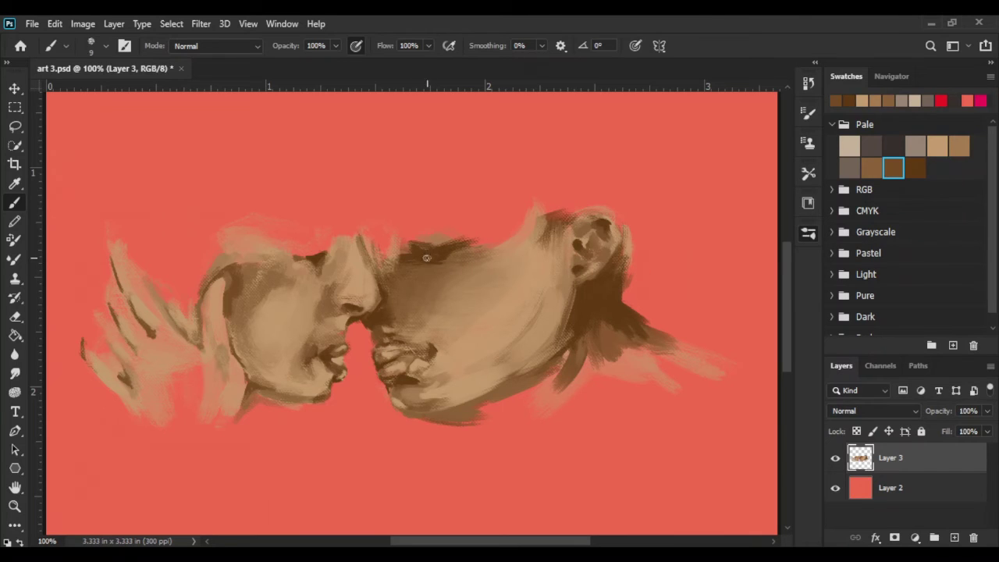
pyautogui.press(']')
pyautogui.press(']')
pyautogui.press(']')
pyautogui.moveTo(447, 230); pyautogui.dragTo(408, 269)
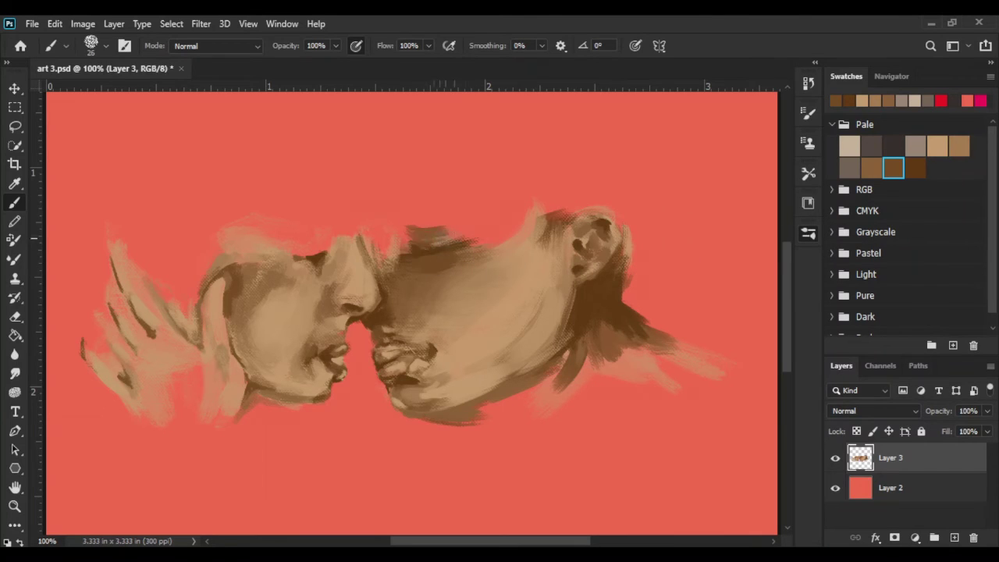
pyautogui.click(937, 146)
pyautogui.press('[')
pyautogui.moveTo(415, 246)
pyautogui.mouseDown()
pyautogui.moveTo(462, 231)
pyautogui.moveTo(447, 239)
pyautogui.moveTo(479, 242)
pyautogui.mouseUp()
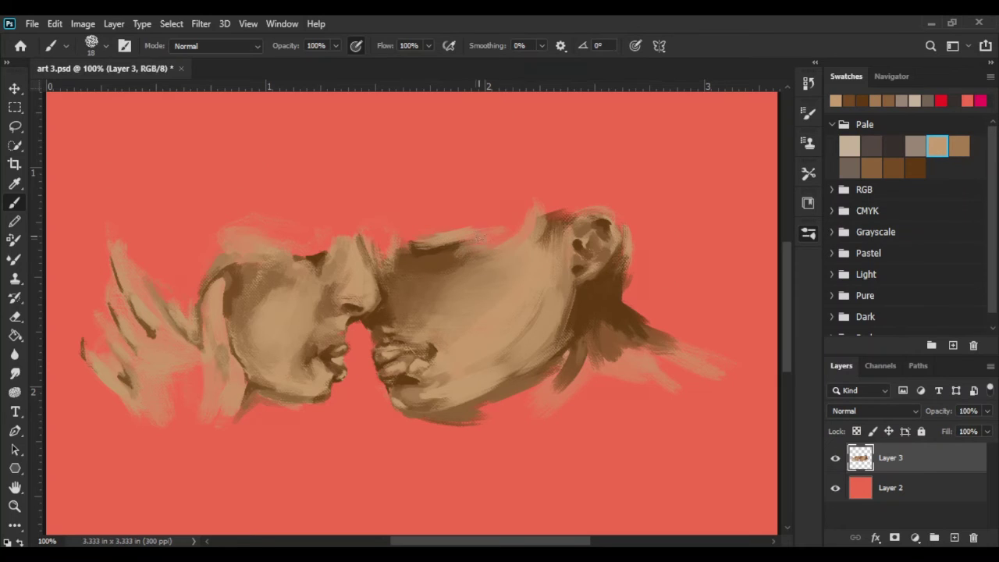
# - Darken the skin between cheek and ear, the lower hand, and the underside of the chin
pyautogui.click(870, 167)
pyautogui.press(']')
pyautogui.press(']')
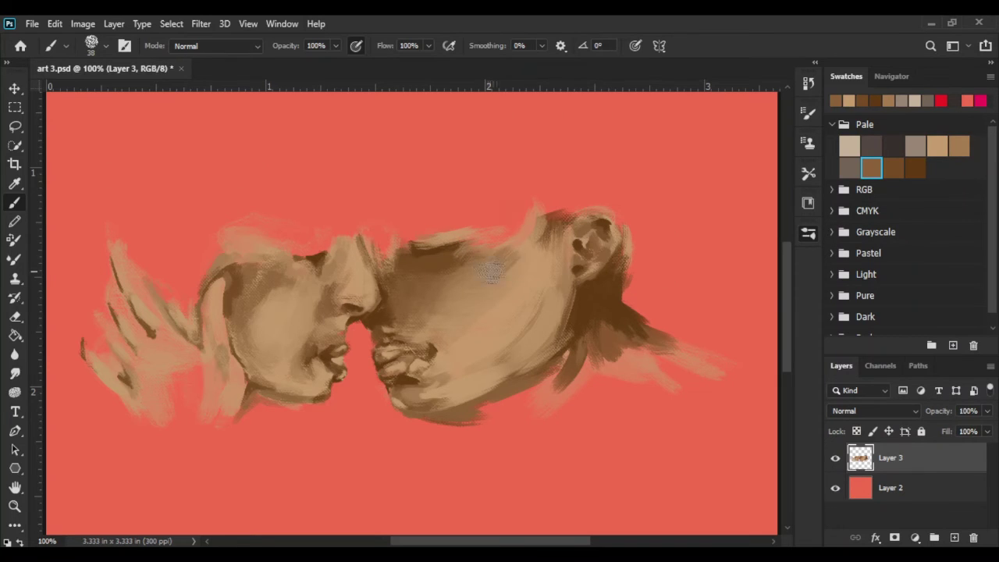
pyautogui.moveTo(507, 260); pyautogui.dragTo(472, 300)
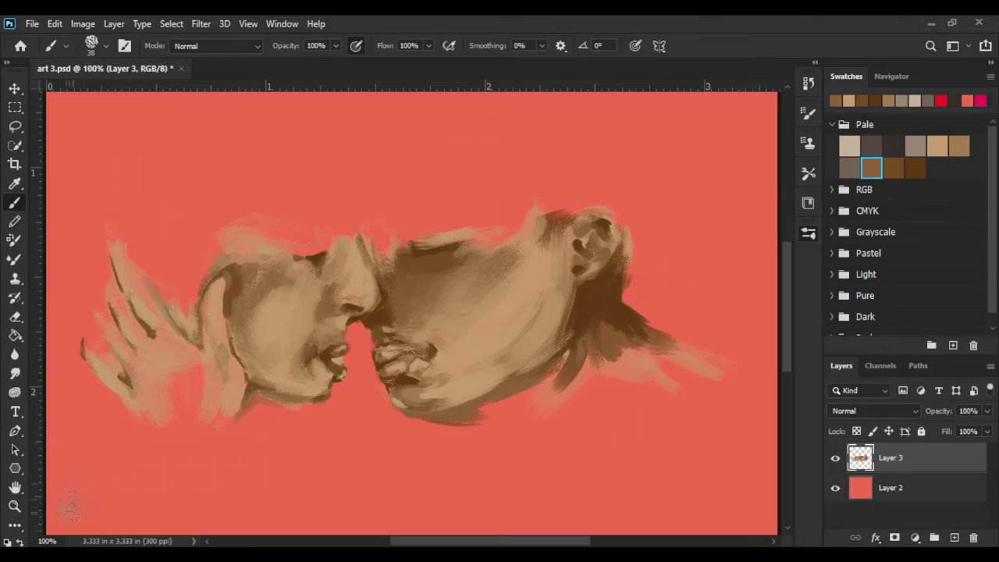
pyautogui.moveTo(147, 379); pyautogui.dragTo(144, 410)
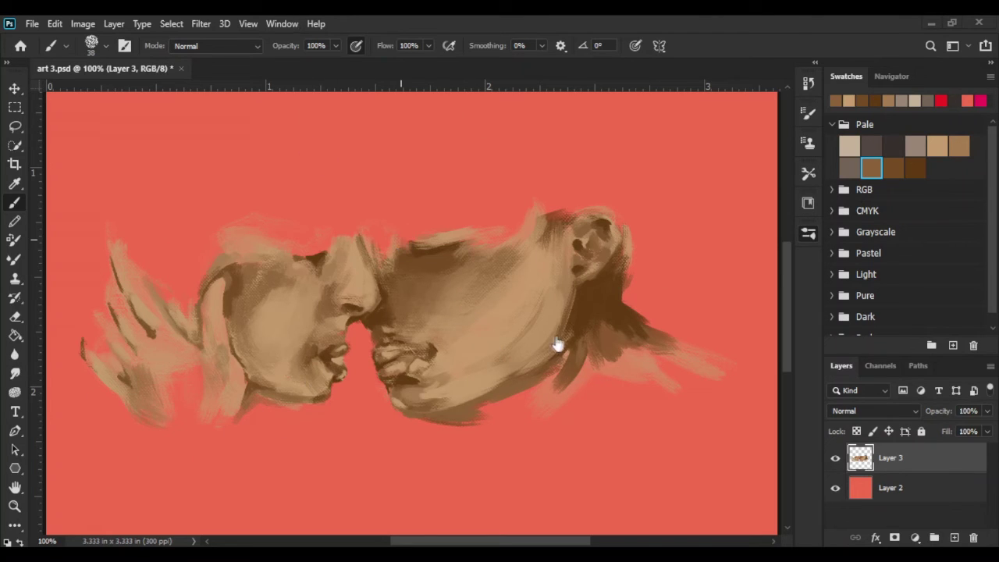
pyautogui.click(849, 168)
pyautogui.click(894, 168)
pyautogui.moveTo(273, 399); pyautogui.dragTo(331, 418)
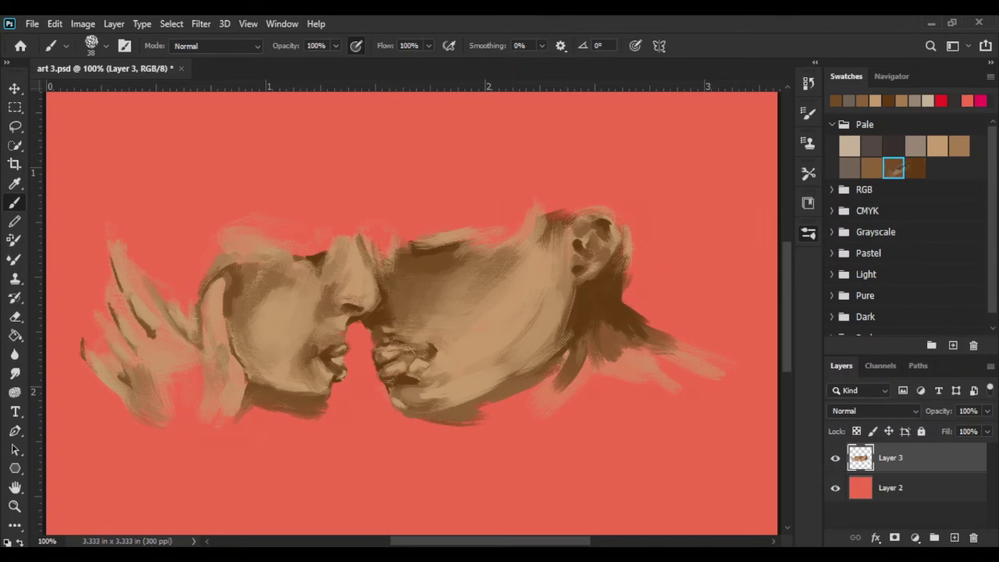
pyautogui.click(916, 168)
pyautogui.moveTo(260, 404)
pyautogui.mouseDown()
pyautogui.moveTo(244, 407)
pyautogui.moveTo(327, 400)
pyautogui.mouseUp()
pyautogui.click(938, 146)
# - Paint darker brown above the right face's forehead with a small brush
pyautogui.hotkey('ctrl', '-')
pyautogui.hotkey('ctrl', '-')
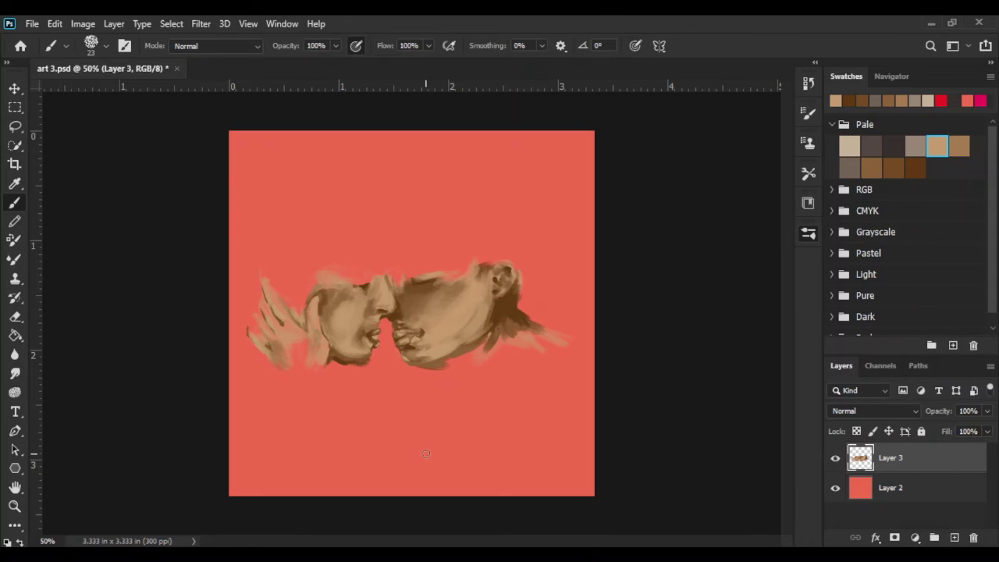
pyautogui.hotkey('ctrl', '+')
pyautogui.hotkey('ctrl', '+')
pyautogui.click(916, 168)
pyautogui.press('[')
pyautogui.press('[')
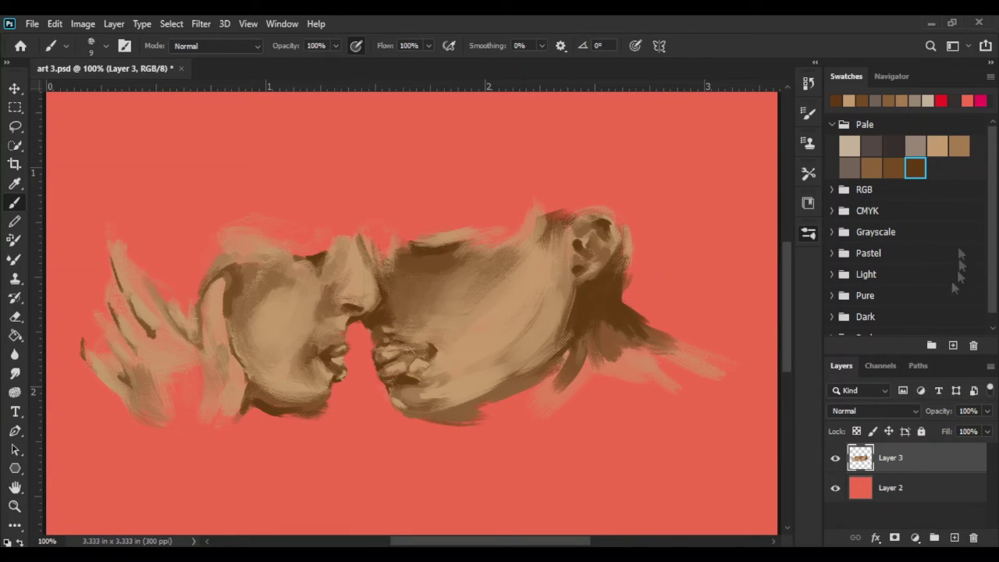
pyautogui.click(871, 146)
pyautogui.press('[')
pyautogui.press('[')
pyautogui.press('[')
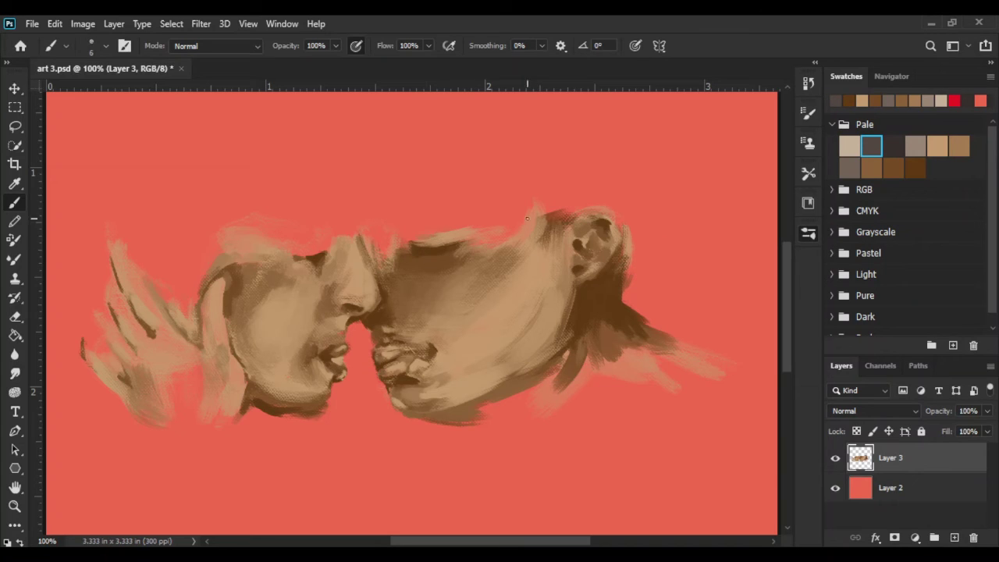
pyautogui.click(893, 146)
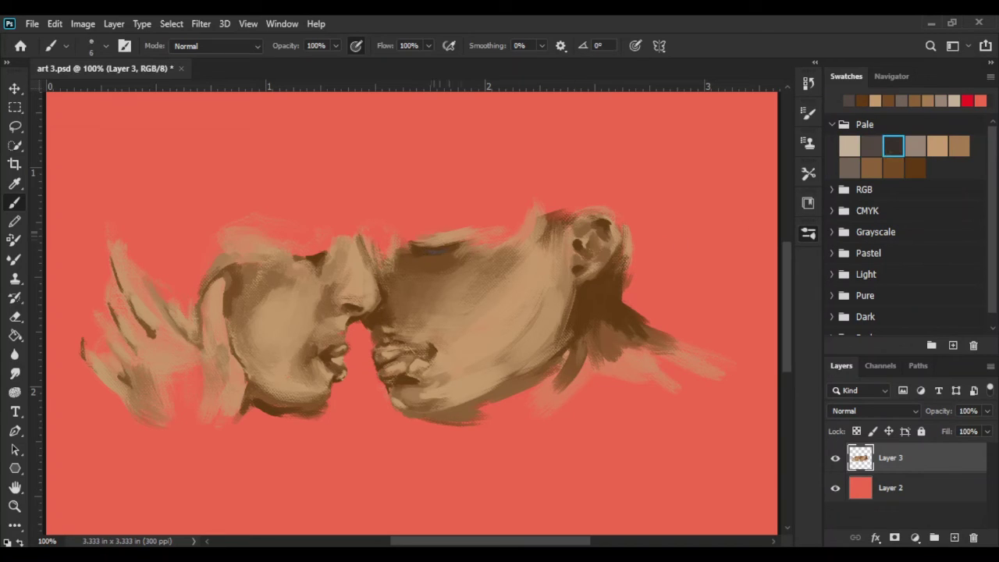
pyautogui.click(915, 168)
pyautogui.press(']')
pyautogui.press(']')
pyautogui.press(']')
pyautogui.moveTo(421, 242)
pyautogui.mouseDown()
pyautogui.moveTo(397, 270)
pyautogui.moveTo(411, 277)
pyautogui.mouseUp()
# - Darken both foreheads with a larger textured lighter-brown brush, then zoom out to fit
pyautogui.press('[')
pyautogui.press('[')
pyautogui.press('[')
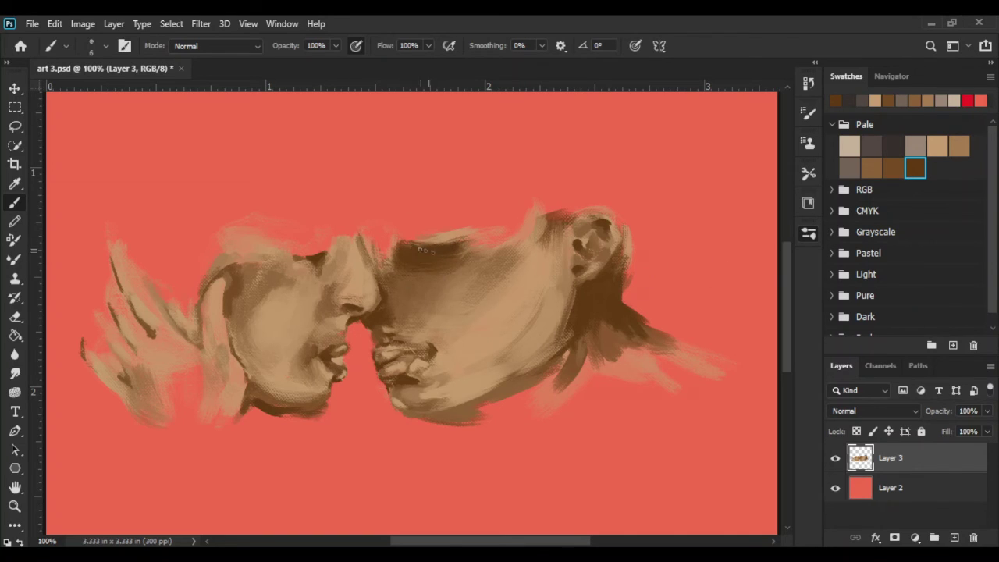
pyautogui.click(872, 168)
pyautogui.press('.')
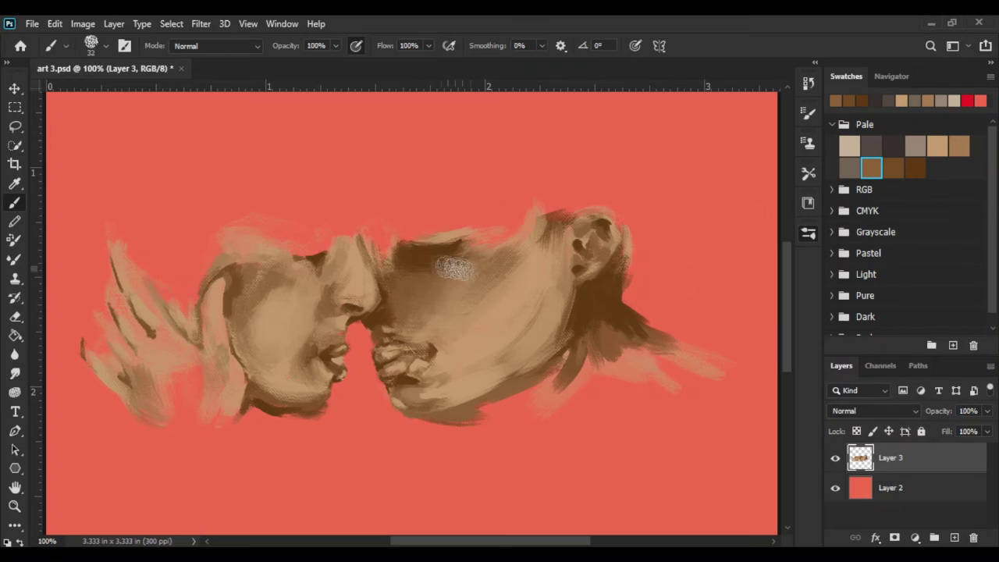
pyautogui.moveTo(405, 264); pyautogui.dragTo(437, 259)
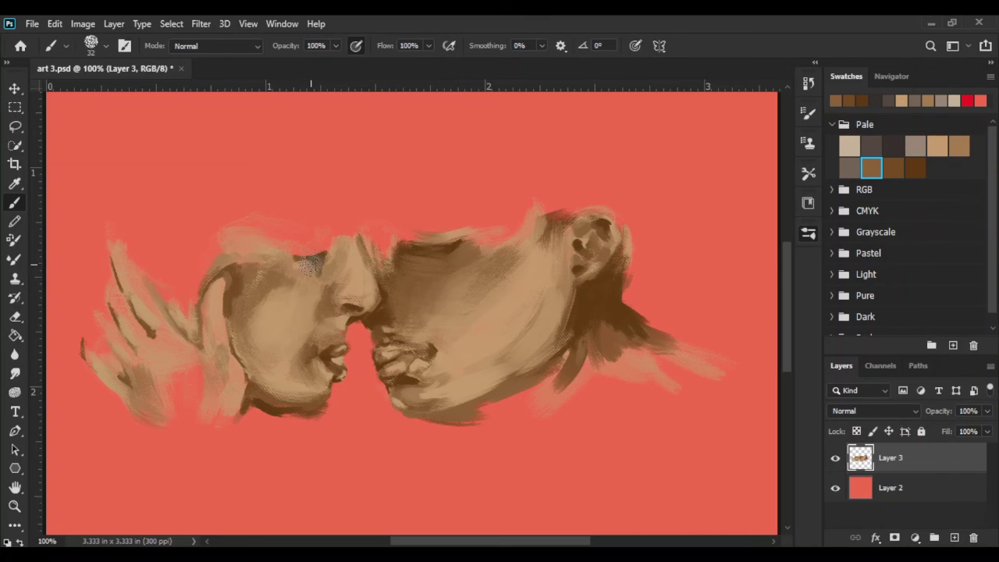
pyautogui.moveTo(290, 256); pyautogui.dragTo(331, 248)
pyautogui.hotkey('ctrl', '-')
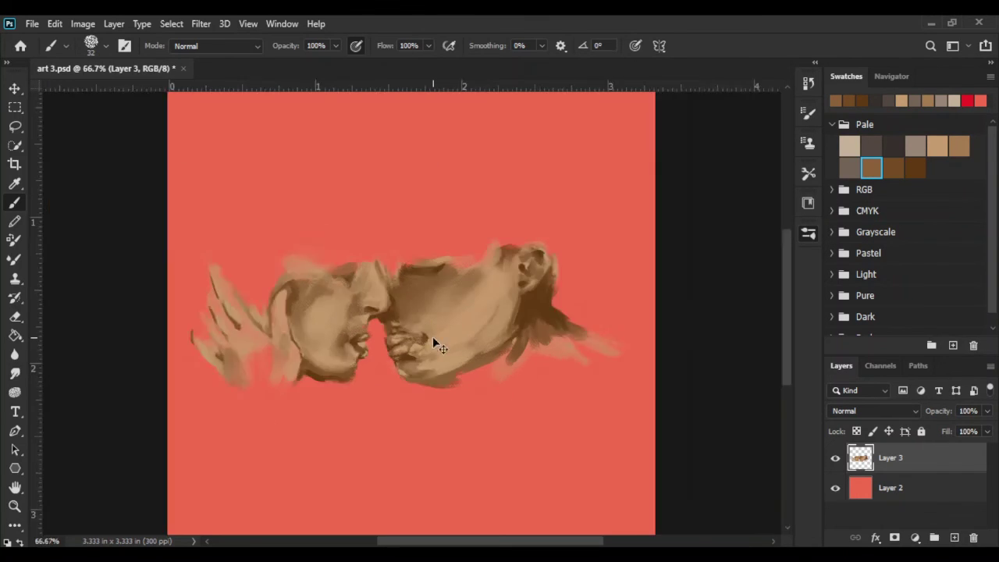
pyautogui.hotkey('ctrl', '-')
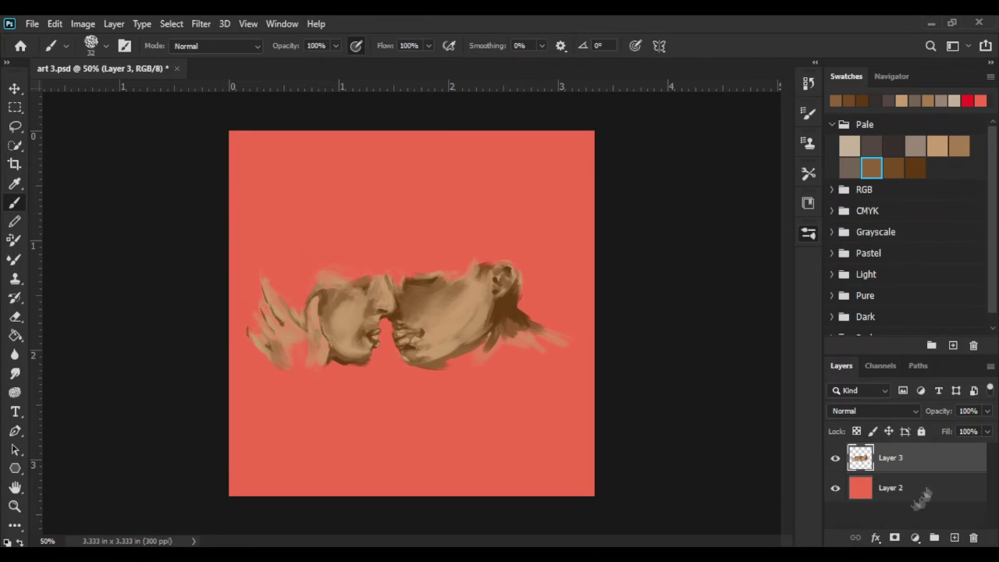
pyautogui.click(890, 487)
pyautogui.click(862, 253)
# - Paint broad coral, pink and orange Pastel strokes across the background
pyautogui.click(849, 274)
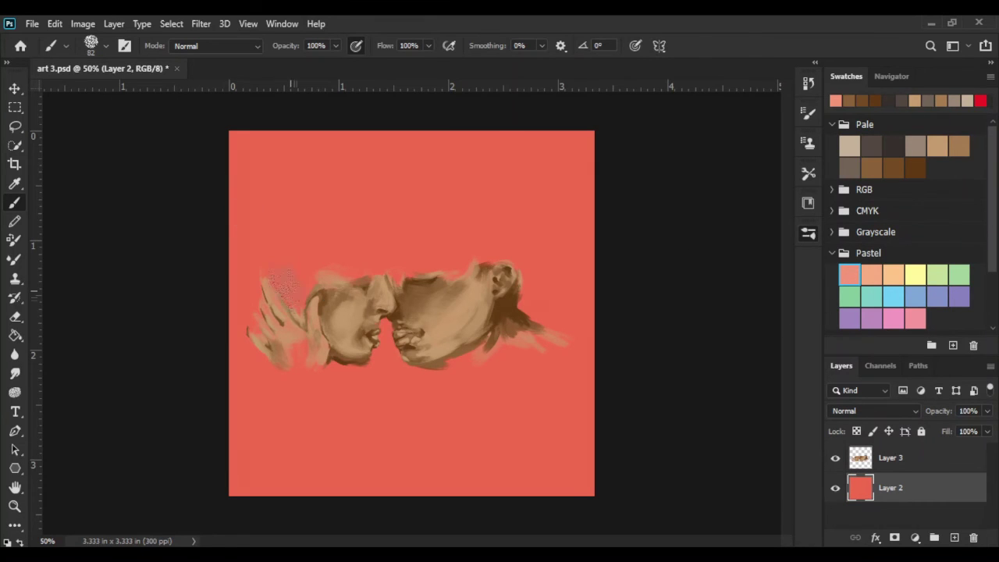
pyautogui.moveTo(374, 203)
pyautogui.mouseDown()
pyautogui.moveTo(201, 167)
pyautogui.moveTo(289, 524)
pyautogui.moveTo(601, 250)
pyautogui.mouseUp()
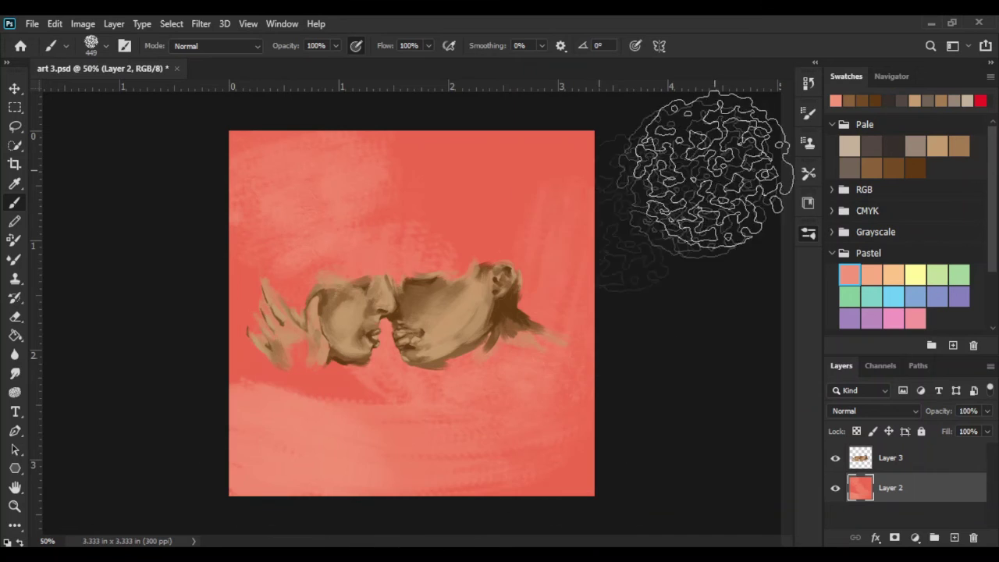
pyautogui.click(915, 318)
pyautogui.moveTo(515, 195)
pyautogui.mouseDown()
pyautogui.moveTo(602, 413)
pyautogui.moveTo(190, 301)
pyautogui.moveTo(277, 439)
pyautogui.mouseUp()
pyautogui.click(871, 274)
pyautogui.moveTo(601, 219)
pyautogui.mouseDown()
pyautogui.moveTo(636, 324)
pyautogui.moveTo(367, 234)
pyautogui.mouseUp()
# - With a smaller brush, add pink and light pink strokes near the top centre and lower left
pyautogui.press('[')
pyautogui.press('[')
pyautogui.press('[')
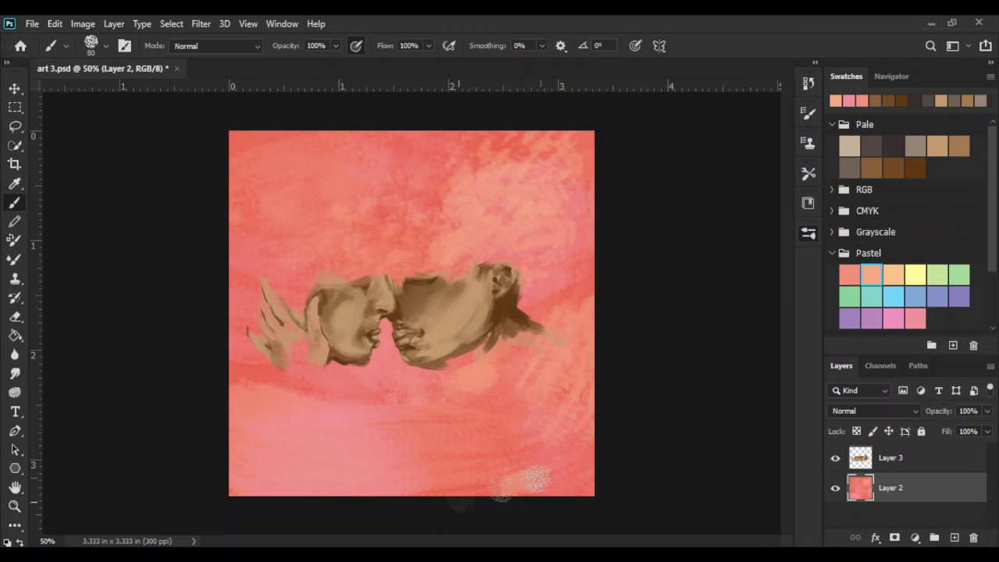
pyautogui.scroll(-2, 905, 234)
pyautogui.scroll(-2, 905, 234)
pyautogui.click(914, 261)
pyautogui.moveTo(462, 220); pyautogui.dragTo(452, 196)
pyautogui.moveTo(319, 441); pyautogui.dragTo(257, 437)
pyautogui.moveTo(330, 486); pyautogui.dragTo(281, 468)
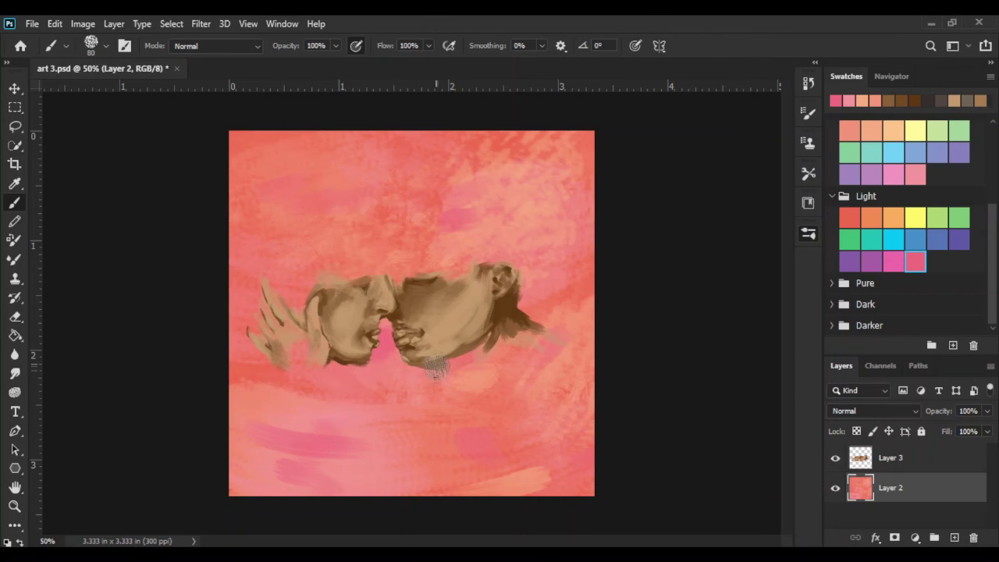
pyautogui.click(914, 174)
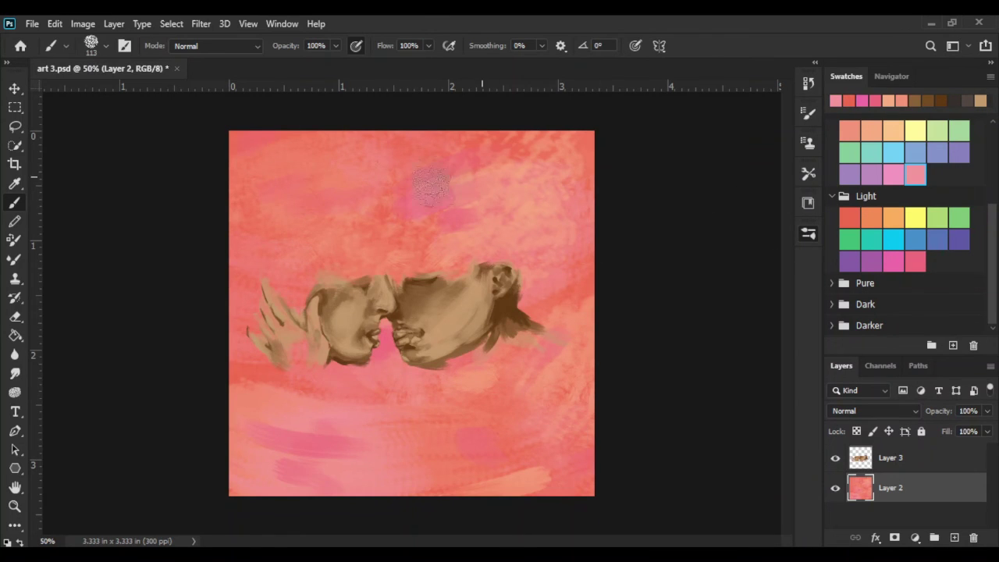
pyautogui.moveTo(312, 425); pyautogui.dragTo(262, 374)
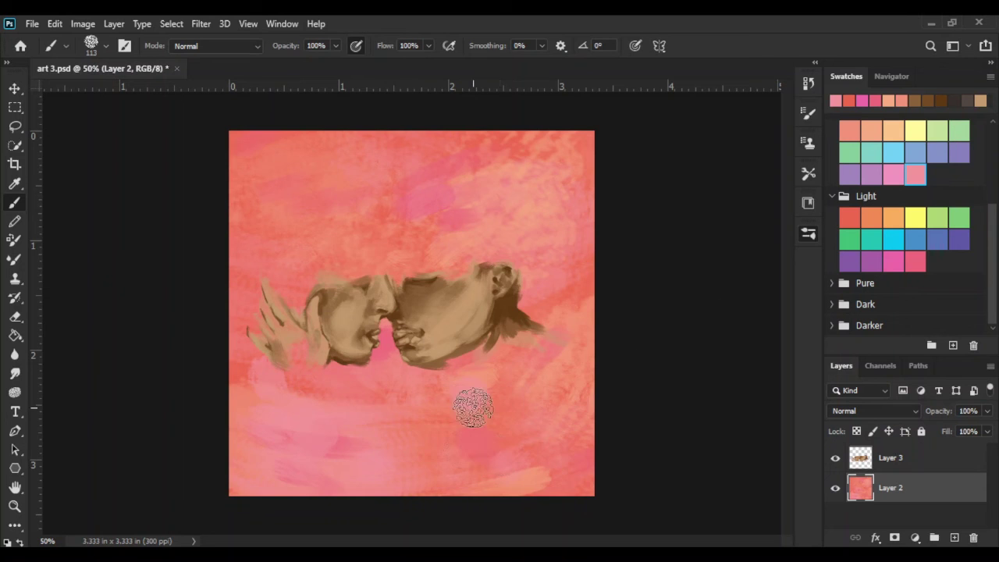
# - Switch back to the faces layer, dismissing an accidental free transform
pyautogui.click(937, 460)
pyautogui.hotkey('ctrl', 't')
pyautogui.press('Return')
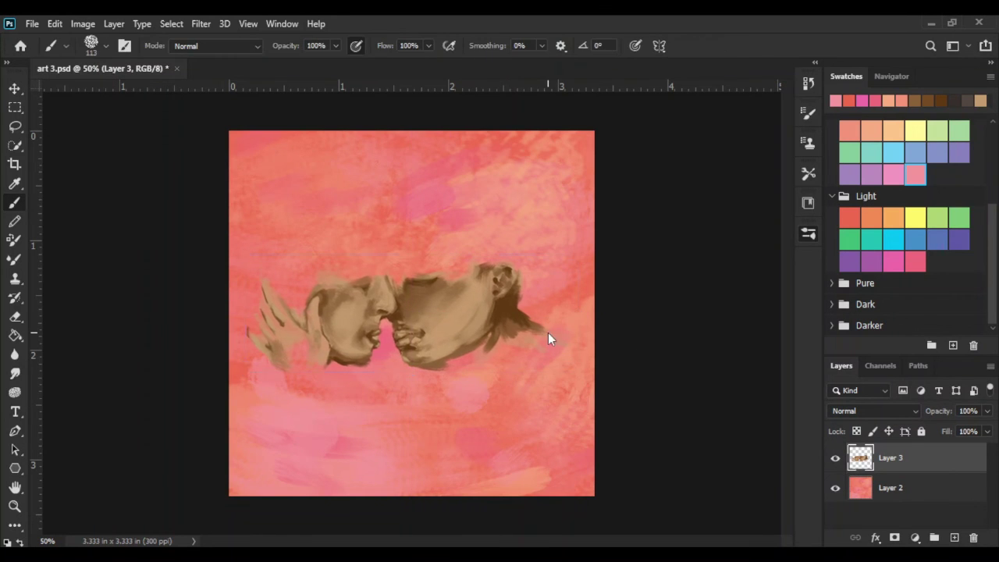
# - Zoomed in with a fine brush, darken the right face's lip corner in brown
pyautogui.hotkey('ctrl', '+')
pyautogui.hotkey('ctrl', '+')
pyautogui.hotkey('ctrl', '+')
pyautogui.keyDown('alt'); pyautogui.click(643, 266); pyautogui.keyUp('alt')
pyautogui.press('[')
pyautogui.press('[')
pyautogui.press('[')
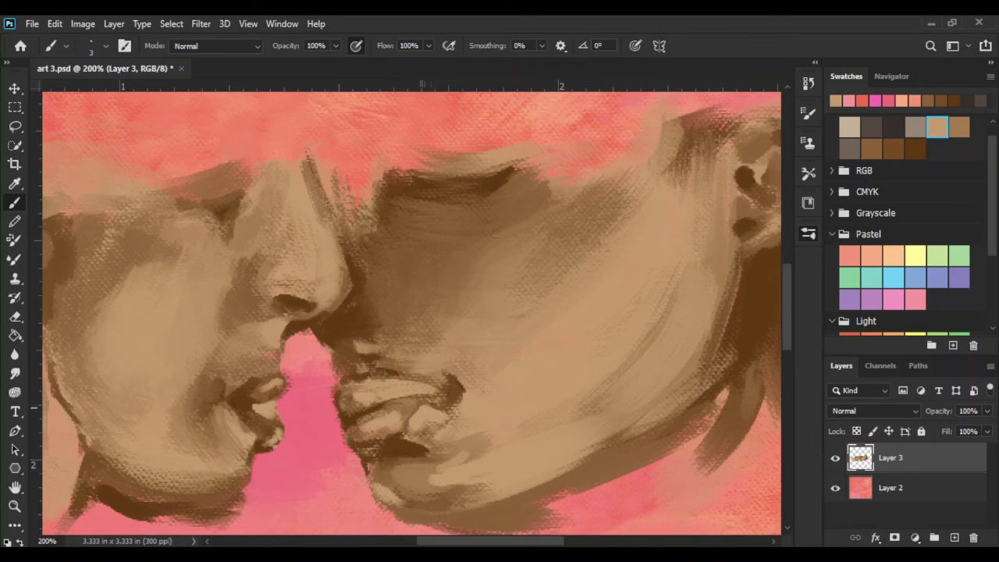
pyautogui.keyDown('alt'); pyautogui.click(451, 385); pyautogui.keyUp('alt')
pyautogui.moveTo(434, 392); pyautogui.dragTo(455, 385)
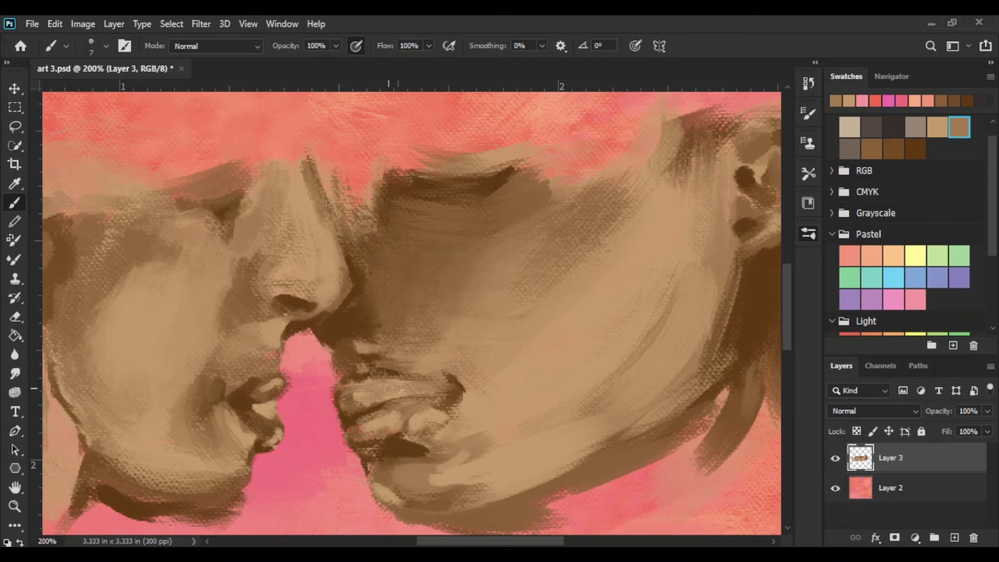
# - Deepen the lip-corner shadow with darker strokes, then soften it with light tan
pyautogui.keyDown('alt'); pyautogui.click(682, 242); pyautogui.keyUp('alt')
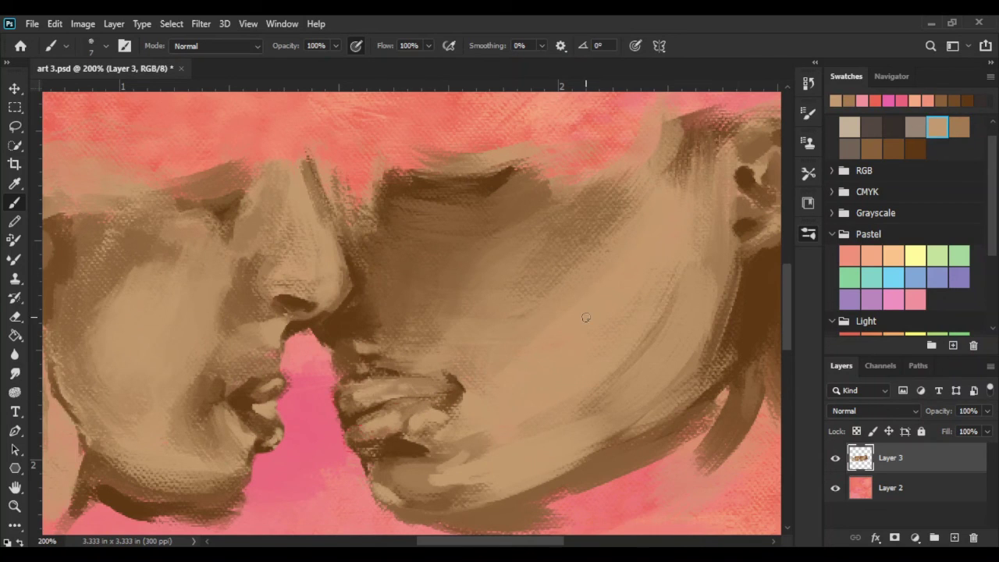
pyautogui.click(871, 149)
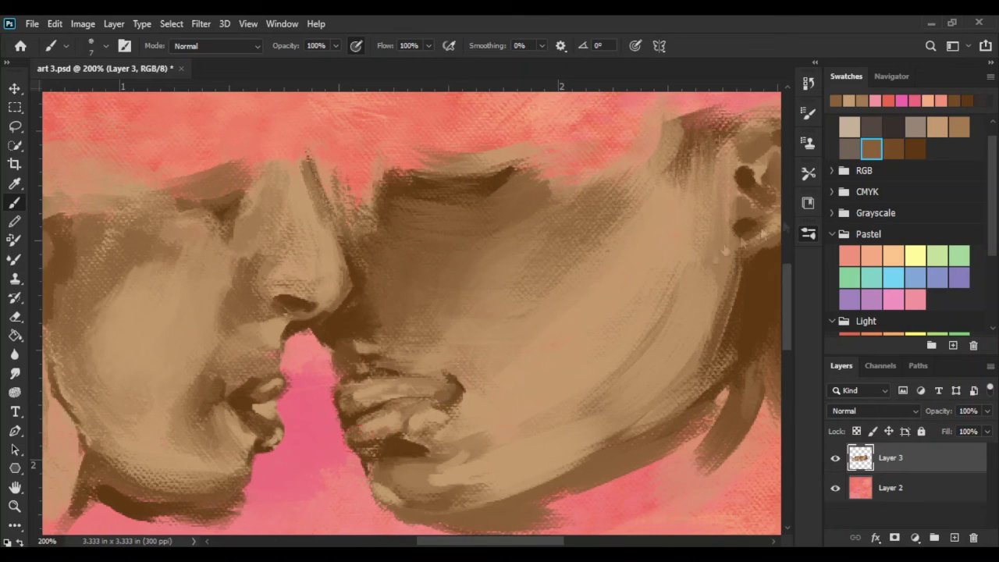
pyautogui.keyDown('alt'); pyautogui.click(449, 394); pyautogui.keyUp('alt')
pyautogui.moveTo(448, 398); pyautogui.dragTo(457, 382)
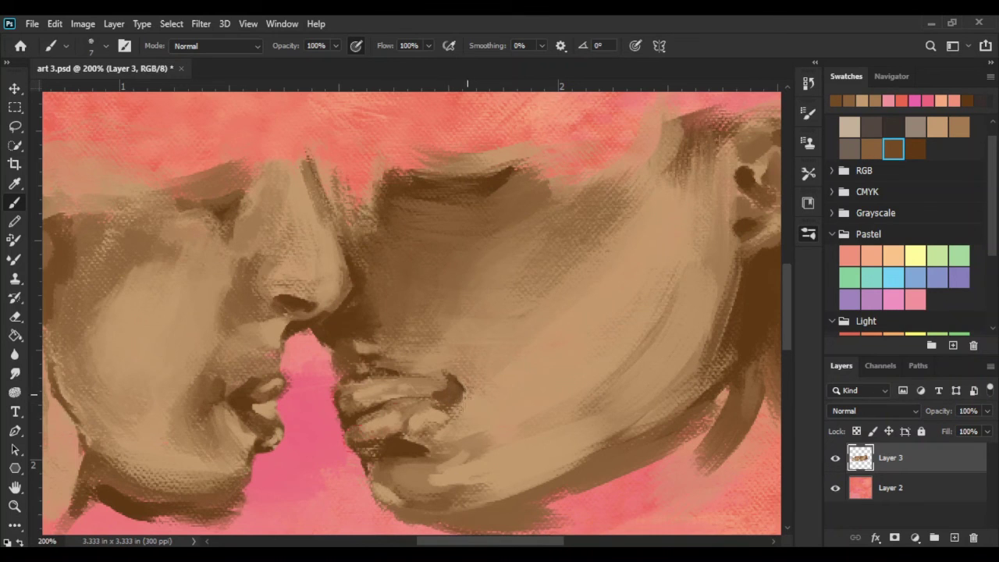
pyautogui.keyDown('alt'); pyautogui.click(451, 391); pyautogui.keyUp('alt')
pyautogui.moveTo(445, 398); pyautogui.dragTo(459, 387)
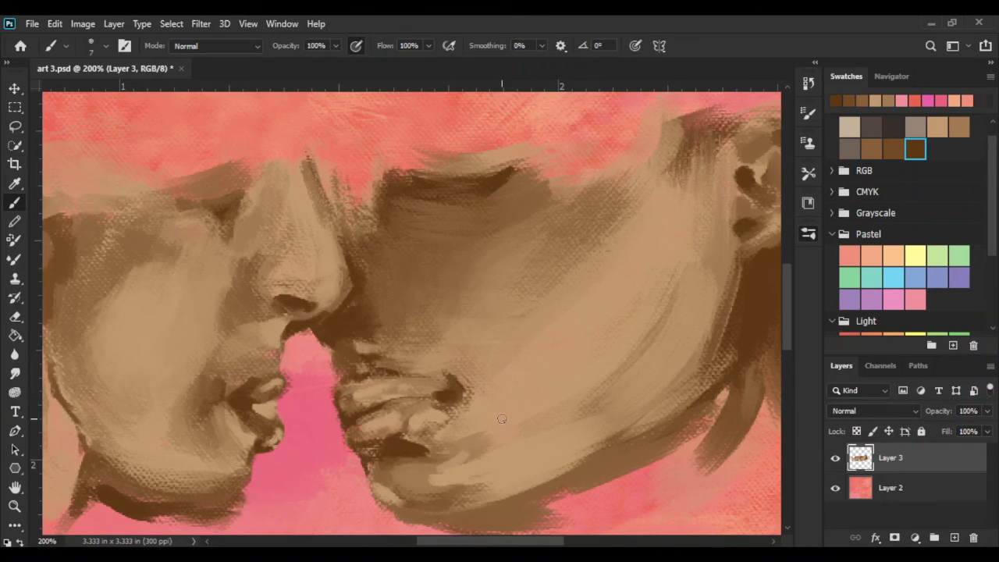
pyautogui.click(937, 127)
pyautogui.press(']')
pyautogui.moveTo(459, 374); pyautogui.dragTo(459, 426)
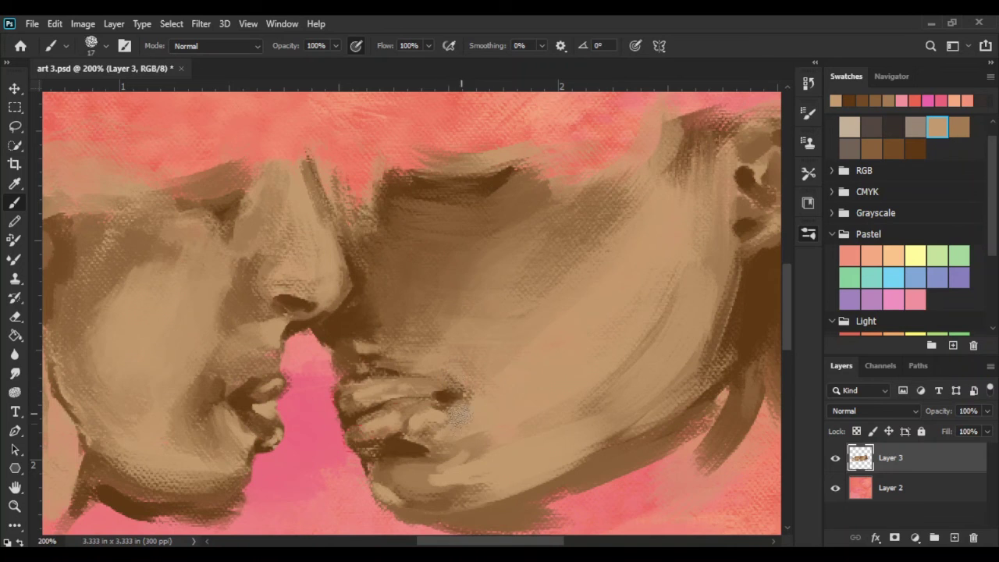
# - Zoom out to review, enlarge the brush and choose a brown swatch before zooming back in
pyautogui.hotkey('ctrl', '-')
pyautogui.hotkey('ctrl', '-')
pyautogui.hotkey('ctrl', '-')
pyautogui.hotkey('ctrl', '-')
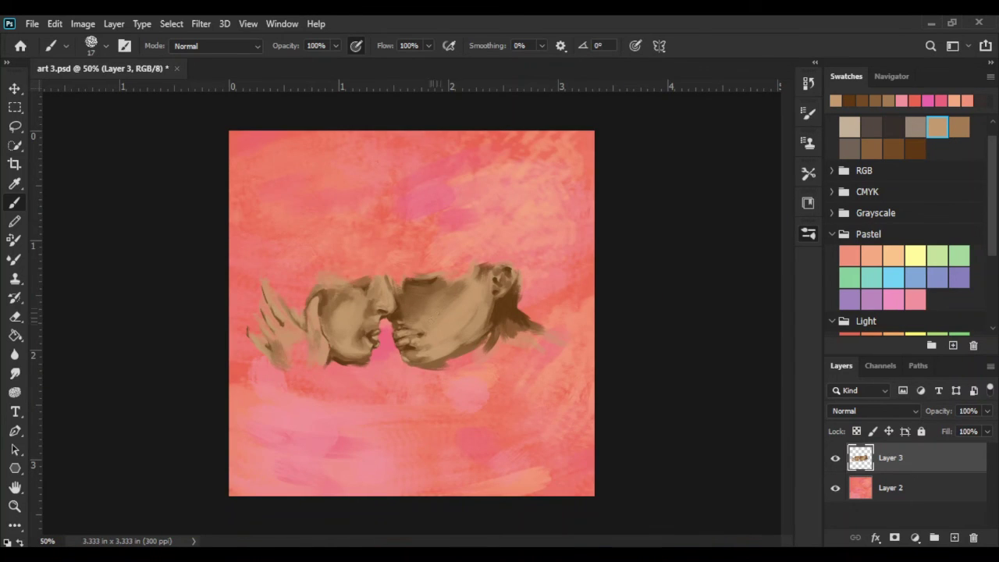
pyautogui.press(']')
pyautogui.press(']')
pyautogui.press(']')
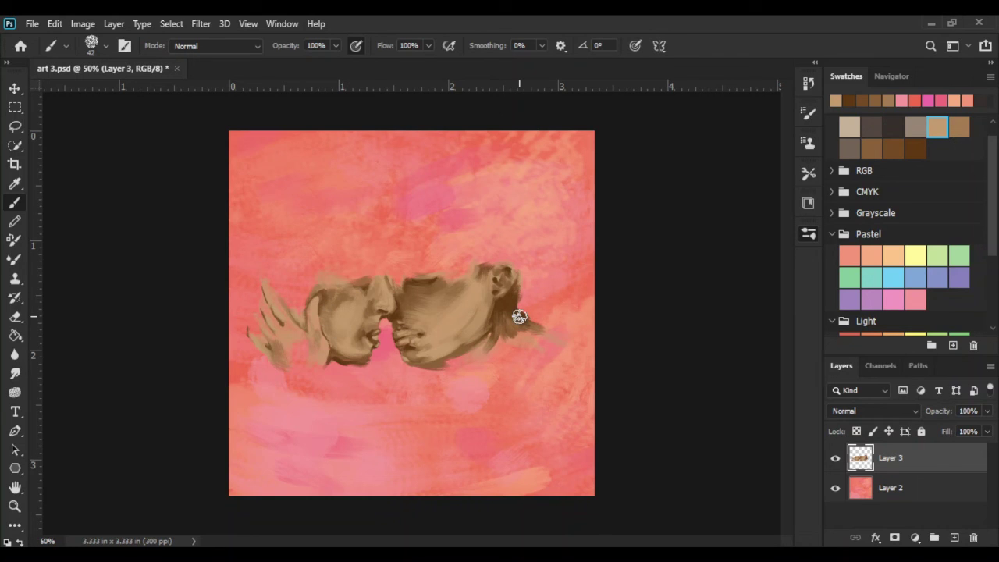
pyautogui.click(848, 149)
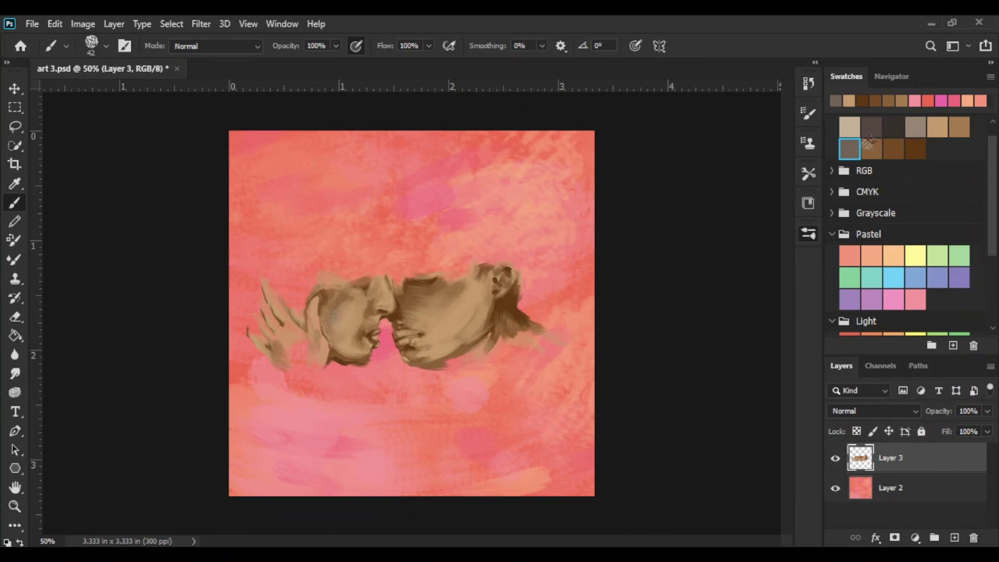
pyautogui.click(893, 148)
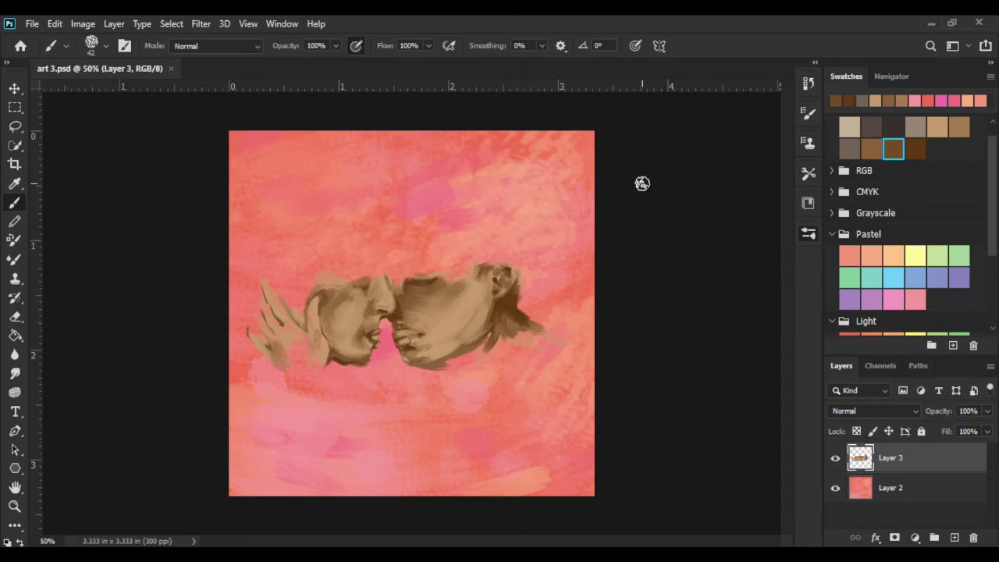
pyautogui.hotkey('ctrl', '+')
pyautogui.hotkey('ctrl', '+')
pyautogui.hotkey('ctrl', '+')
# - Dab a dark brown accent along the top of the right face's brow, then zoom out
pyautogui.click(915, 148)
pyautogui.moveTo(413, 175)
pyautogui.mouseDown()
pyautogui.moveTo(460, 186)
pyautogui.moveTo(529, 173)
pyautogui.mouseUp()
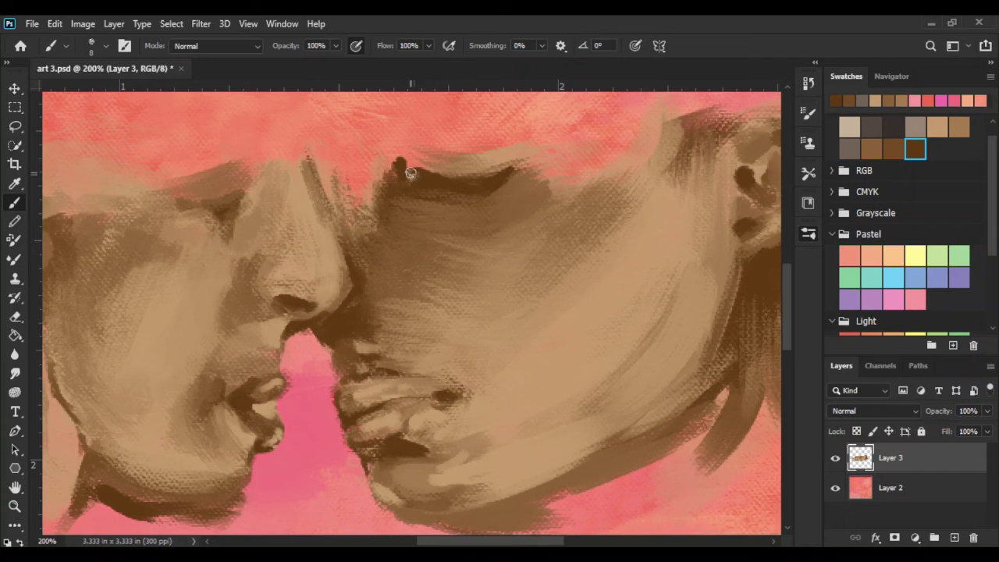
pyautogui.hotkey('ctrl', '-')
pyautogui.hotkey('ctrl', '-')
pyautogui.hotkey('ctrl', '-')
pyautogui.hotkey('ctrl', '-')
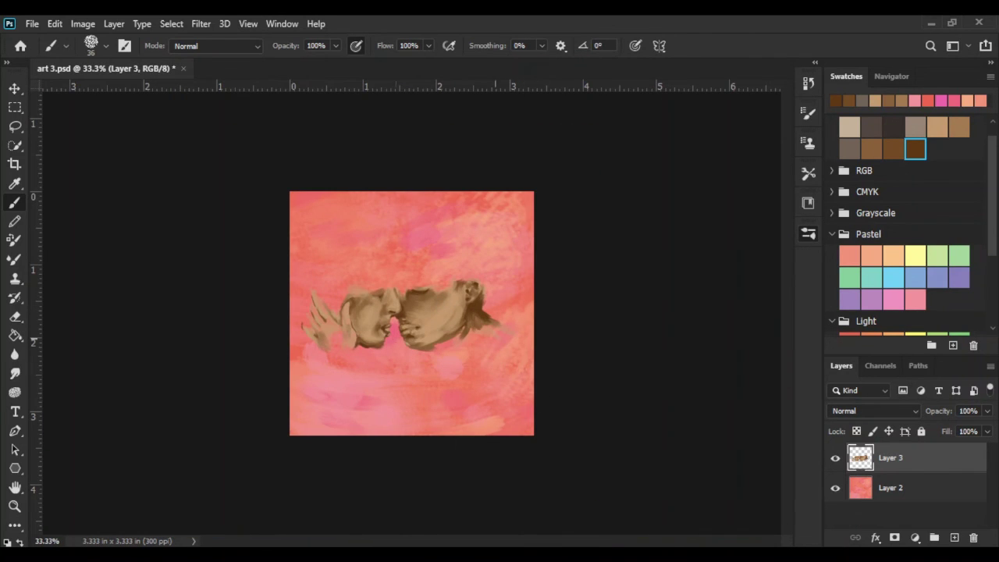